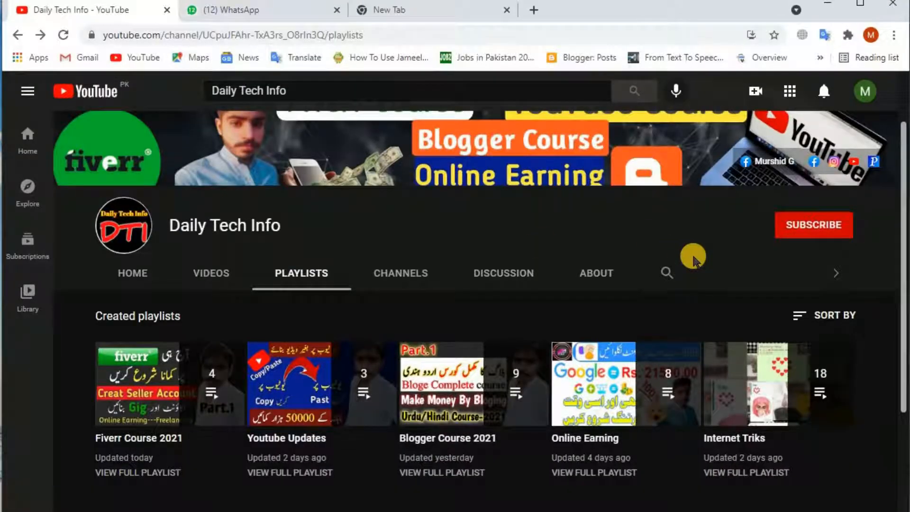
Step: Subscribe to the Daily Tech Info channel and turn on its notifications
{"action": "left_click", "coordinate": [784, 229]}
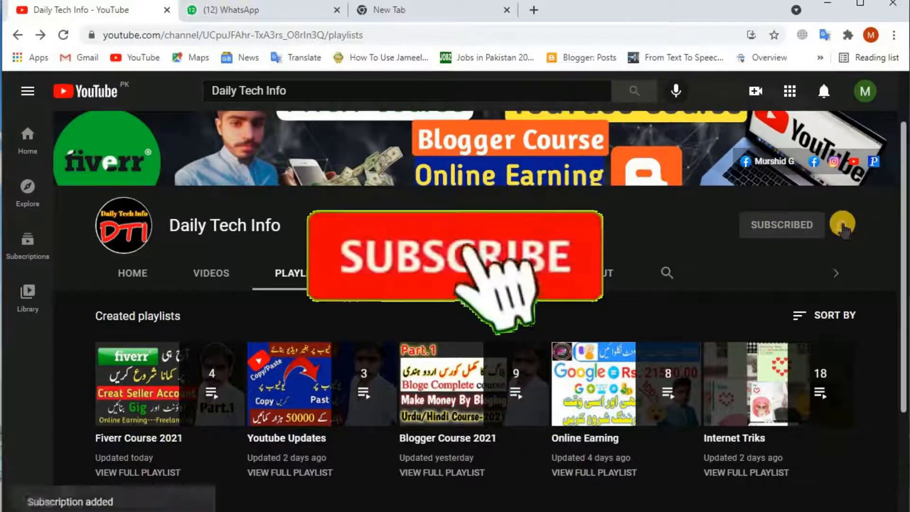
{"action": "left_click", "coordinate": [842, 227]}
{"action": "left_click", "coordinate": [778, 256]}
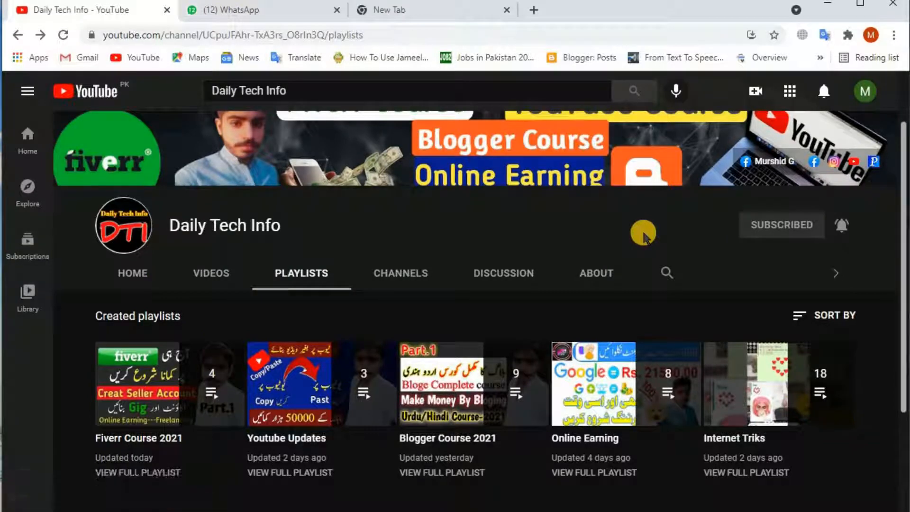
Step: Search Google for "google translate" and open the Google Translate site from the results
{"action": "left_click", "coordinate": [453, 11]}
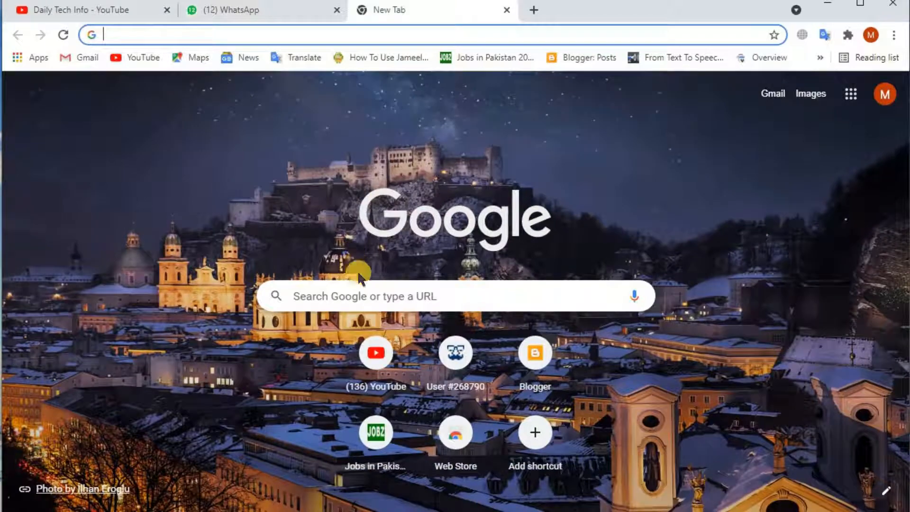
{"action": "left_click", "coordinate": [374, 292]}
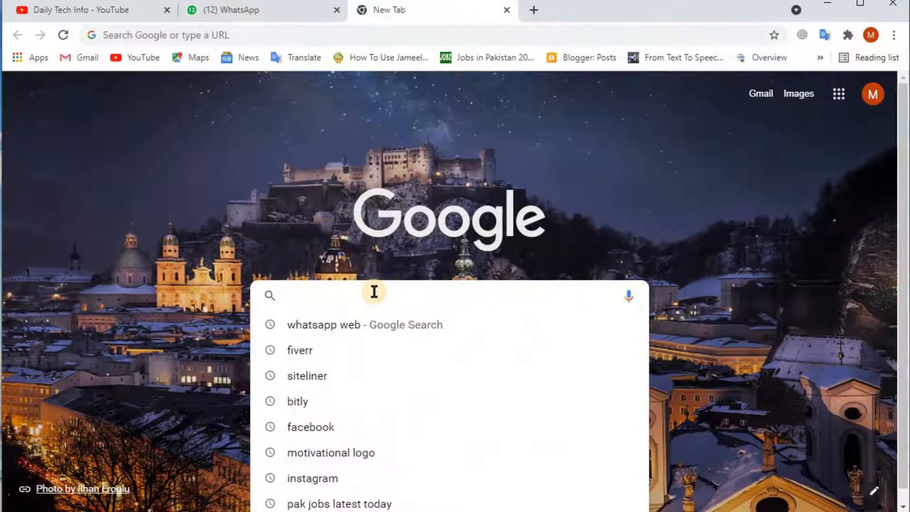
{"action": "type", "text": "goo"}
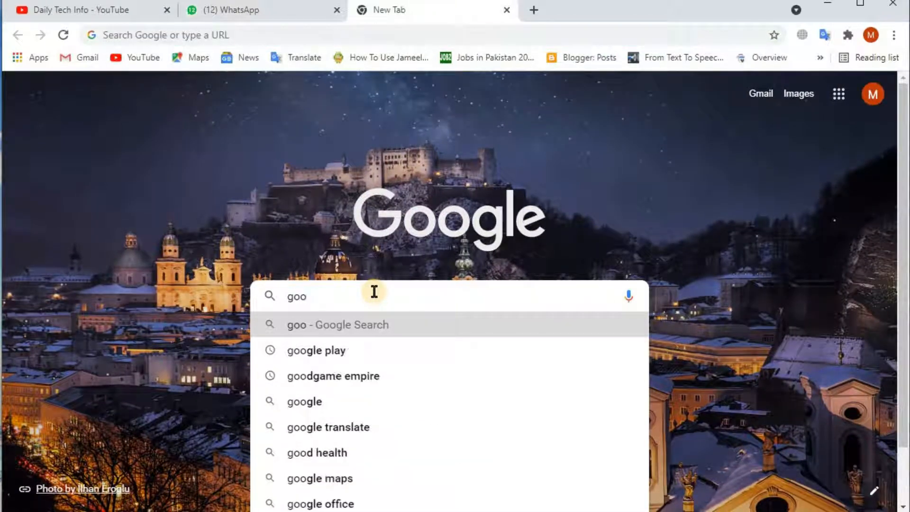
{"action": "left_click", "coordinate": [362, 428]}
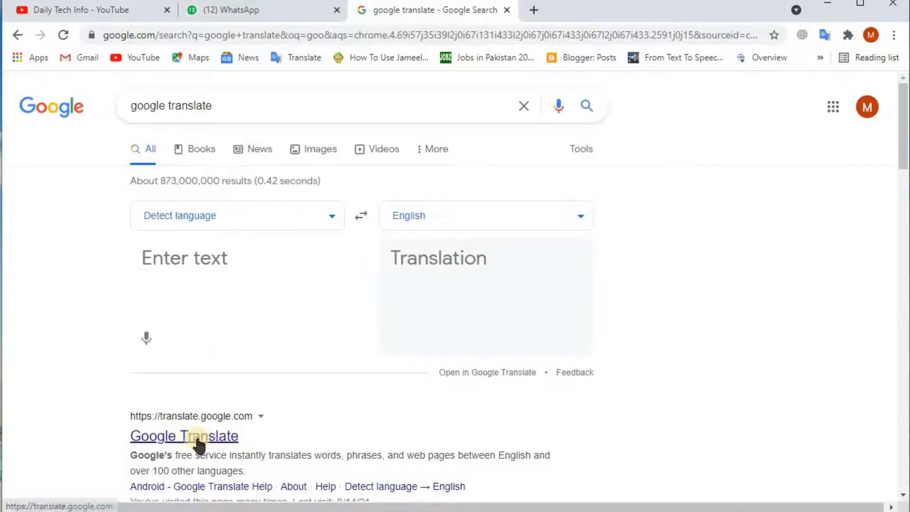
{"action": "left_click", "coordinate": [182, 444]}
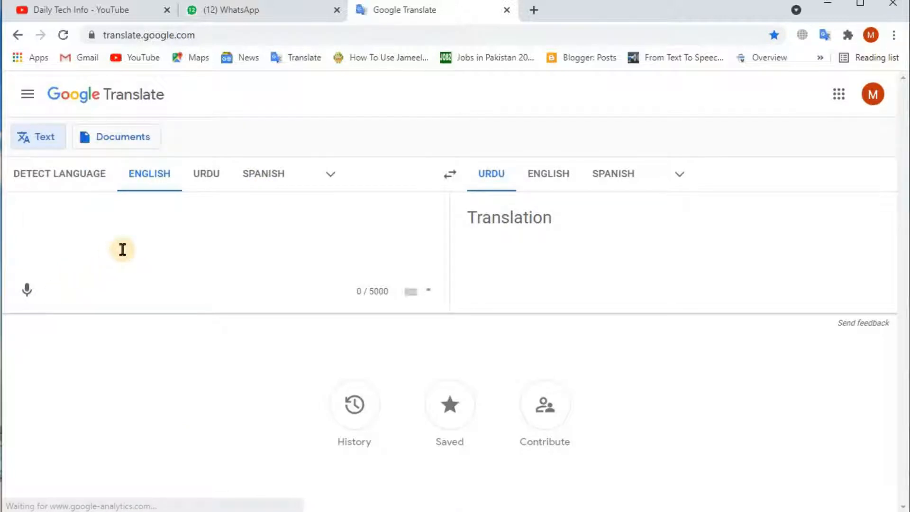
Step: Search Google for "motivational quotes" in a new browser tab
{"action": "left_click", "coordinate": [533, 10]}
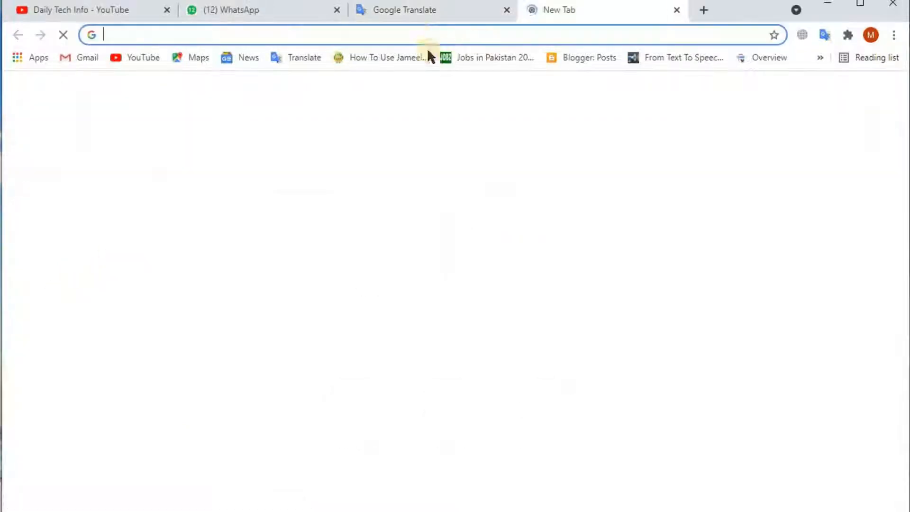
{"action": "left_click", "coordinate": [416, 29]}
{"action": "left_click", "coordinate": [360, 321]}
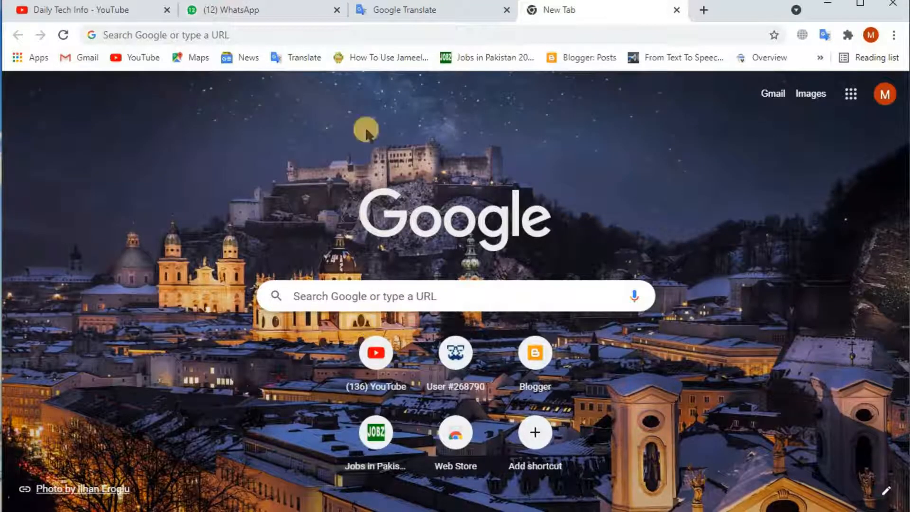
{"action": "left_click", "coordinate": [279, 36]}
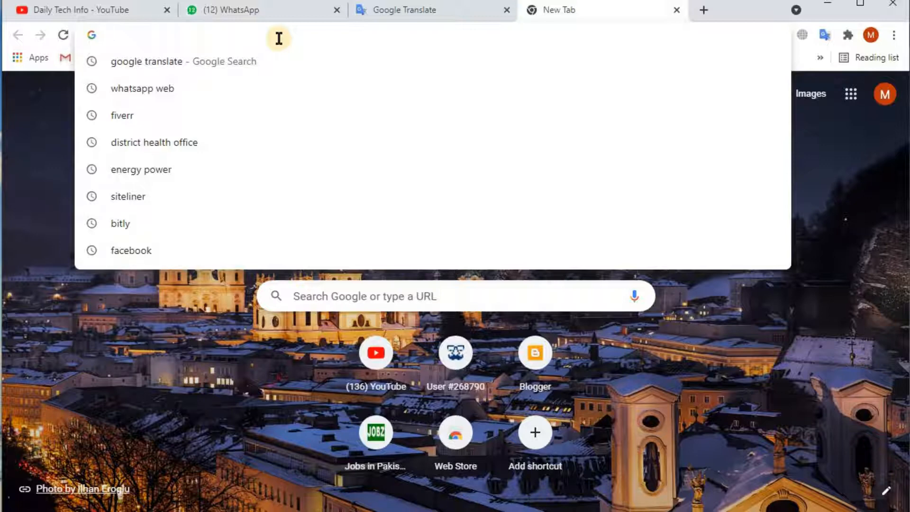
{"action": "type", "text": "motiv"}
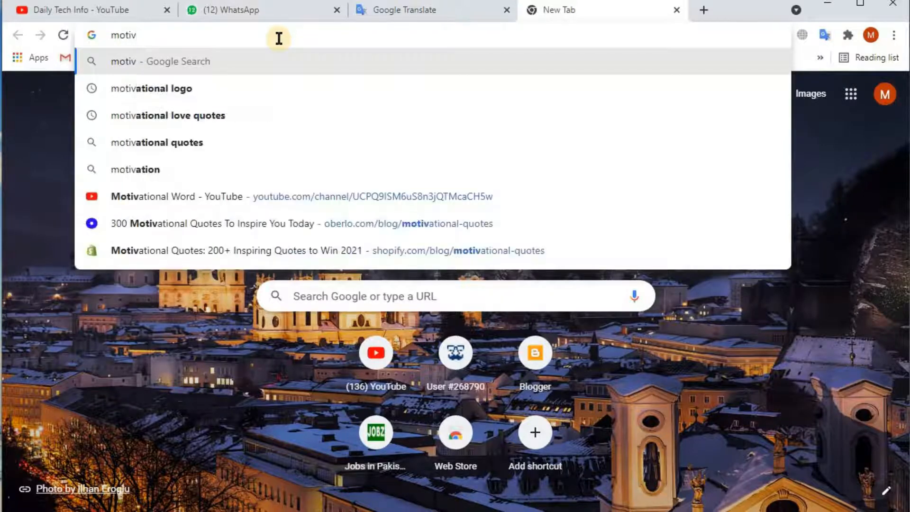
{"action": "left_click", "coordinate": [211, 144]}
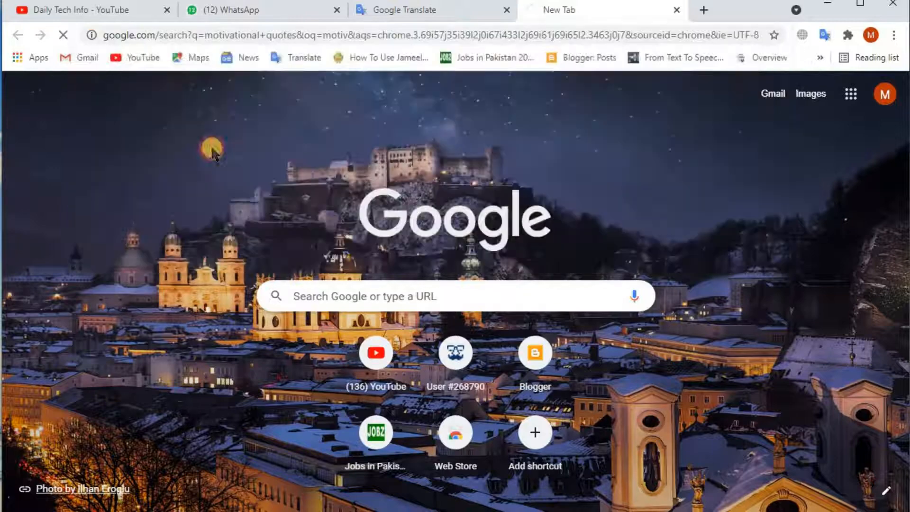
Step: Open the BrainyQuote result for motivational quotes and look through its list of quotes
{"action": "scroll", "coordinate": [223, 303], "scroll_direction": "down", "scroll_amount": 10}
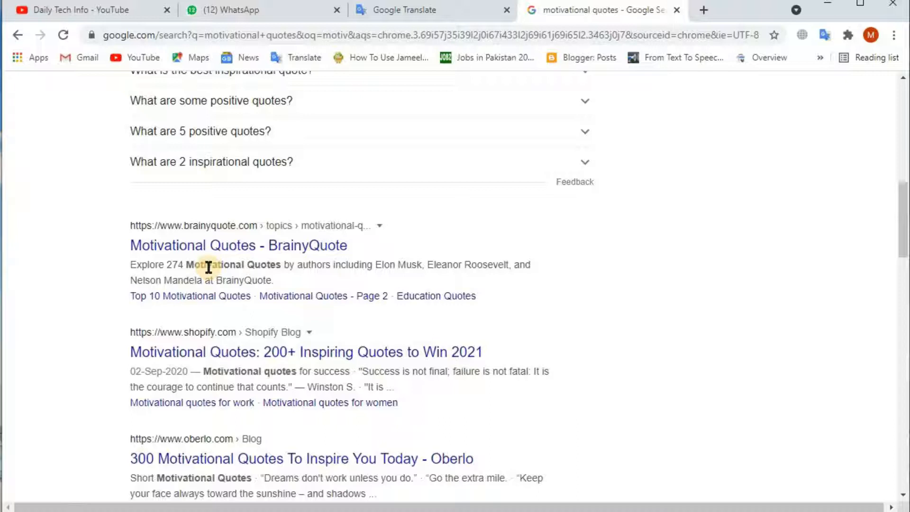
{"action": "left_click", "coordinate": [232, 246]}
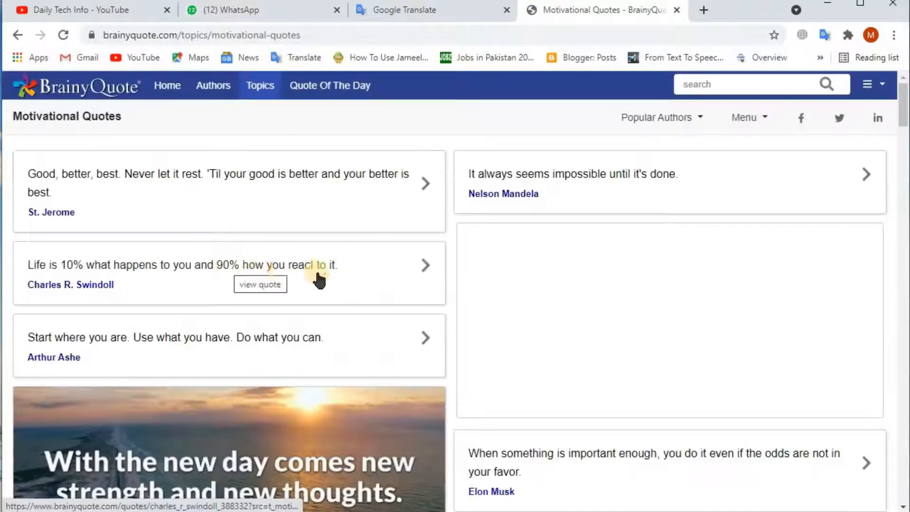
{"action": "scroll", "coordinate": [258, 304], "scroll_direction": "down", "scroll_amount": 5}
{"action": "scroll", "coordinate": [257, 292], "scroll_direction": "up", "scroll_amount": 7}
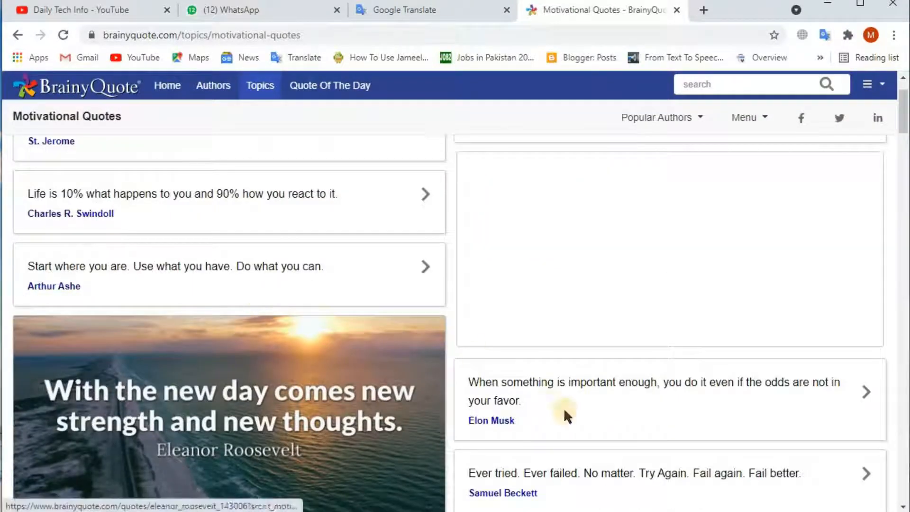
{"action": "scroll", "coordinate": [506, 412], "scroll_direction": "down", "scroll_amount": 2}
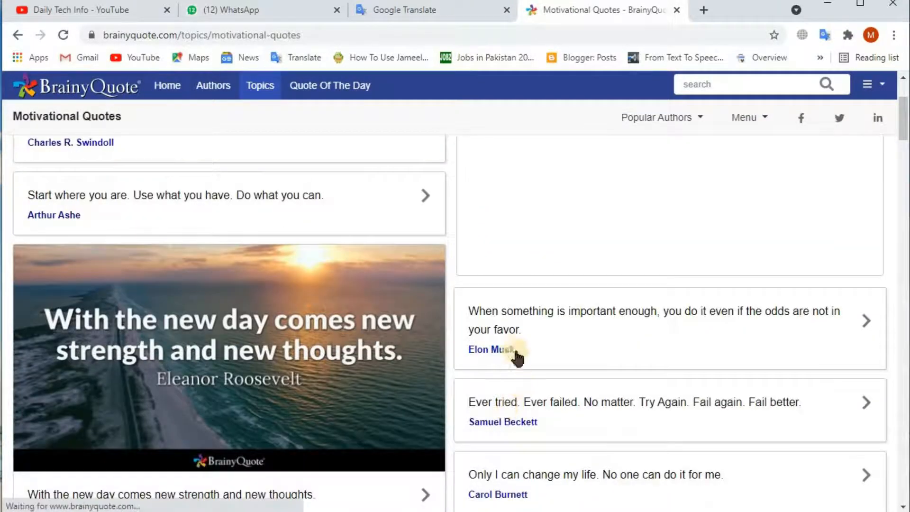
Step: View the page of the Elon Musk quote "When something is important enough" and return to the search results
{"action": "left_click", "coordinate": [502, 335]}
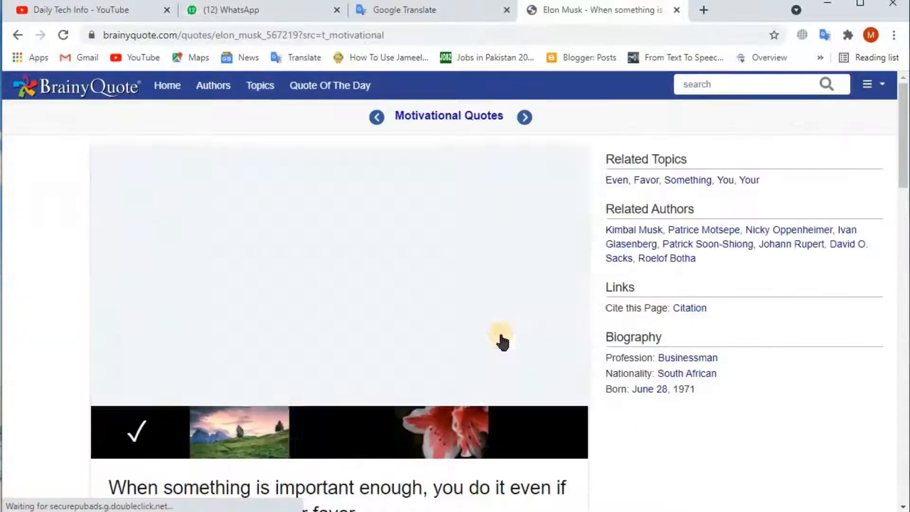
{"action": "scroll", "coordinate": [315, 321], "scroll_direction": "down", "scroll_amount": 15}
{"action": "scroll", "coordinate": [316, 321], "scroll_direction": "up", "scroll_amount": 15}
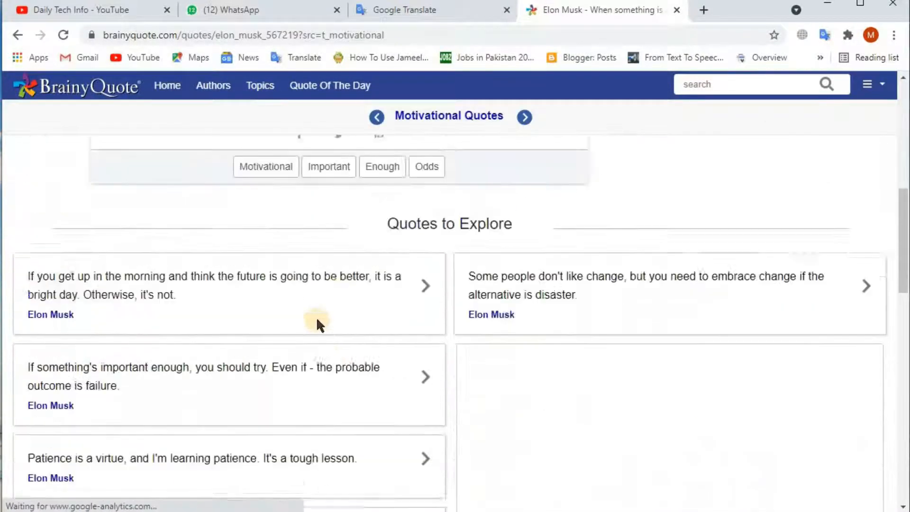
{"action": "left_click", "coordinate": [14, 36]}
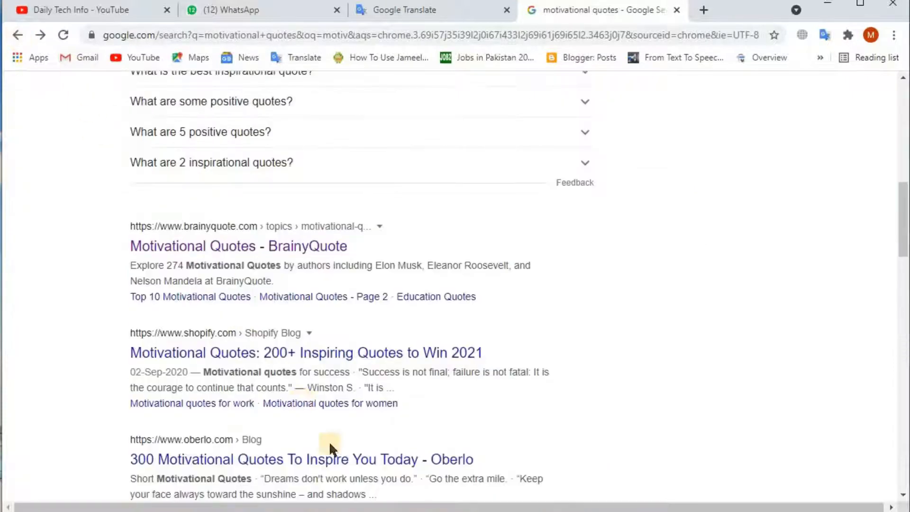
Step: Open the Oberlo article "300 Motivational Quotes To Inspire You Today" from the search results
{"action": "scroll", "coordinate": [327, 441], "scroll_direction": "down", "scroll_amount": 4}
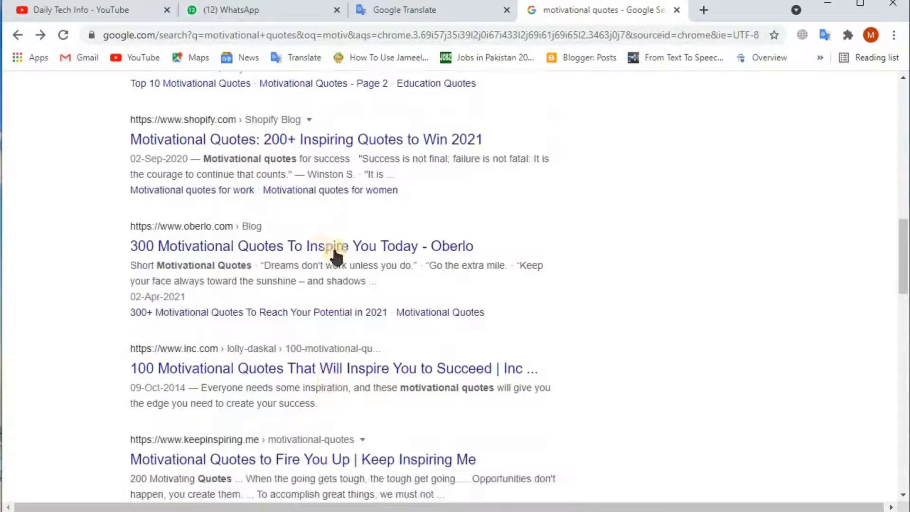
{"action": "left_click", "coordinate": [246, 251]}
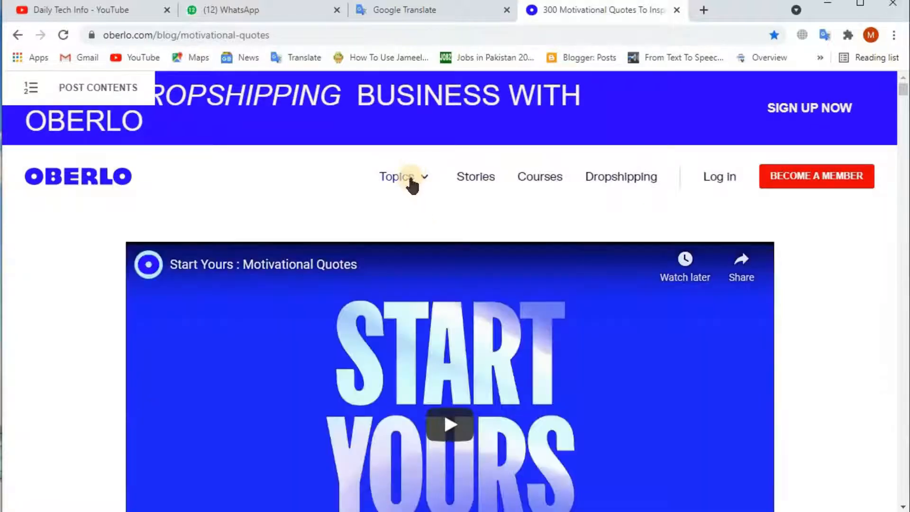
{"action": "left_click", "coordinate": [417, 173]}
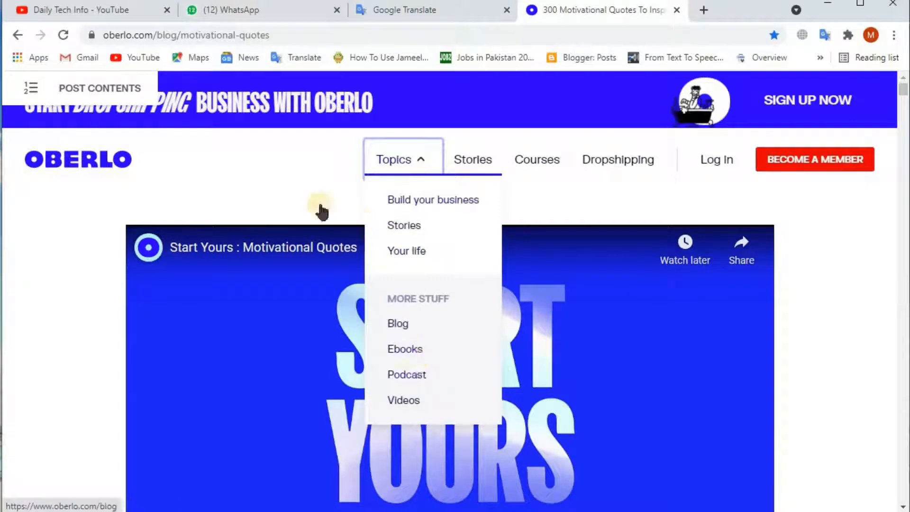
{"action": "left_click", "coordinate": [300, 197]}
Step: Copy the article's introduction, from "Motivational quotes can help you" through "don't forget to bookmark this page."
{"action": "scroll", "coordinate": [386, 295], "scroll_direction": "down", "scroll_amount": 10}
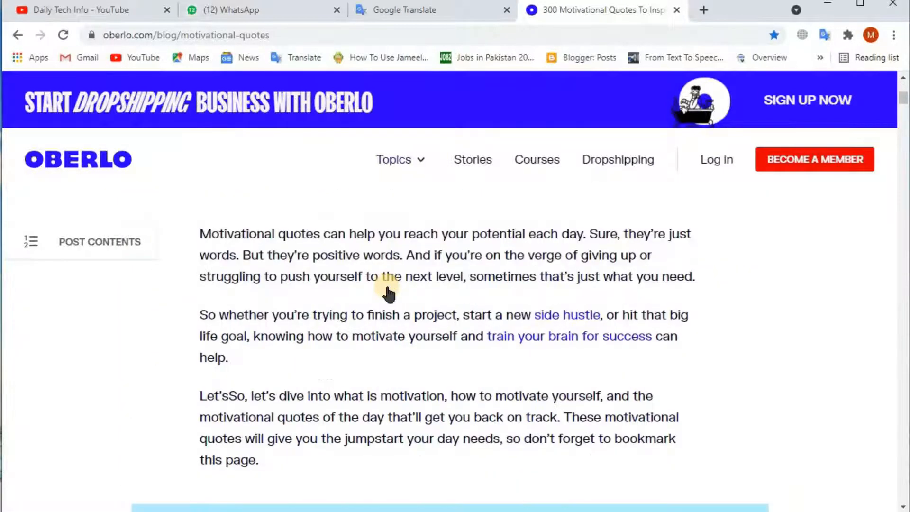
{"action": "scroll", "coordinate": [388, 294], "scroll_direction": "up", "scroll_amount": 4}
{"action": "scroll", "coordinate": [386, 293], "scroll_direction": "down", "scroll_amount": 5}
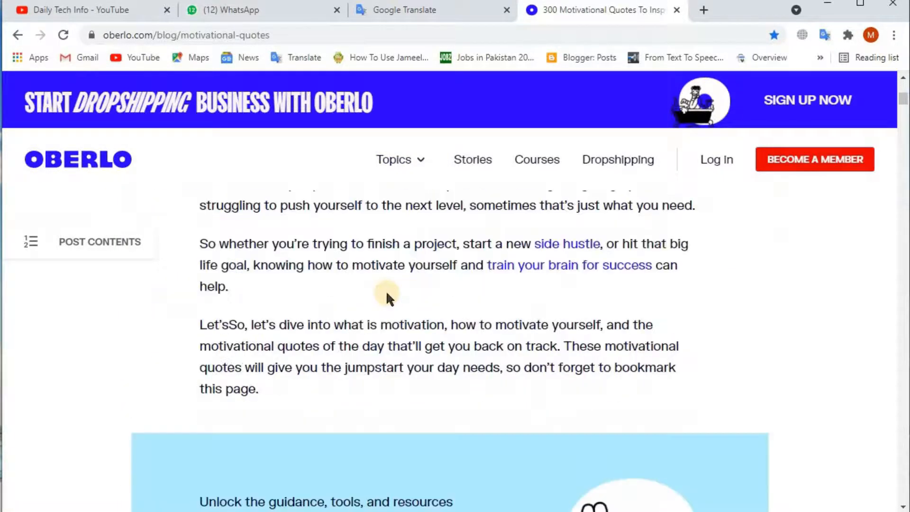
{"action": "scroll", "coordinate": [346, 296], "scroll_direction": "up", "scroll_amount": 5}
{"action": "scroll", "coordinate": [266, 408], "scroll_direction": "down", "scroll_amount": 3}
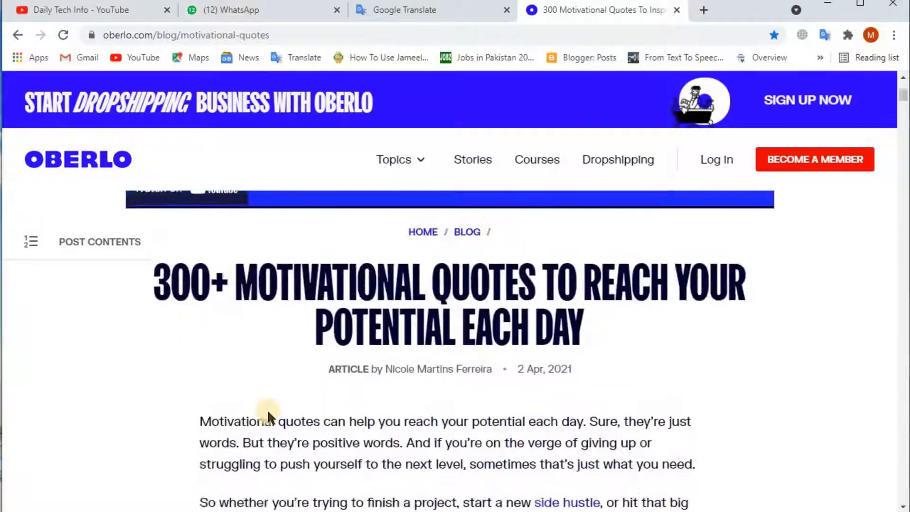
{"action": "mouse_move", "coordinate": [200, 302]}
{"action": "left_mouse_down"}
{"action": "mouse_move", "coordinate": [513, 449]}
{"action": "mouse_move", "coordinate": [569, 510]}
{"action": "mouse_move", "coordinate": [576, 274]}
{"action": "mouse_move", "coordinate": [609, 271]}
{"action": "left_mouse_up"}
{"action": "right_click", "coordinate": [554, 235]}
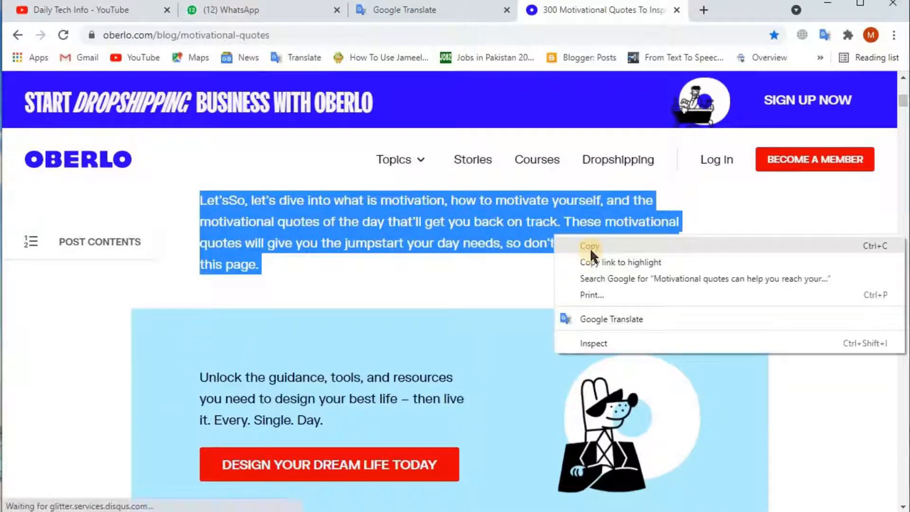
{"action": "left_click", "coordinate": [589, 247]}
Step: Paste the copied introduction into Google Translate as English source text for translation into Urdu
{"action": "left_click", "coordinate": [443, 9]}
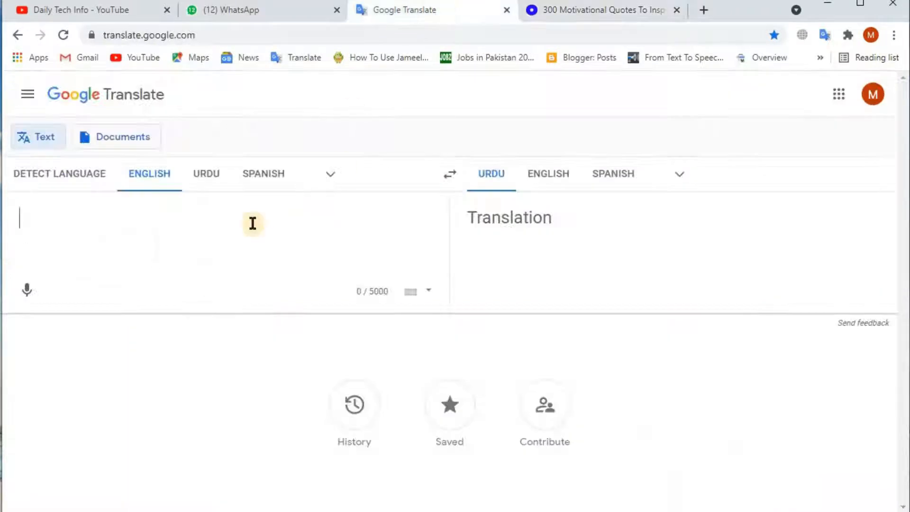
{"action": "right_click", "coordinate": [170, 214]}
{"action": "left_click", "coordinate": [213, 319]}
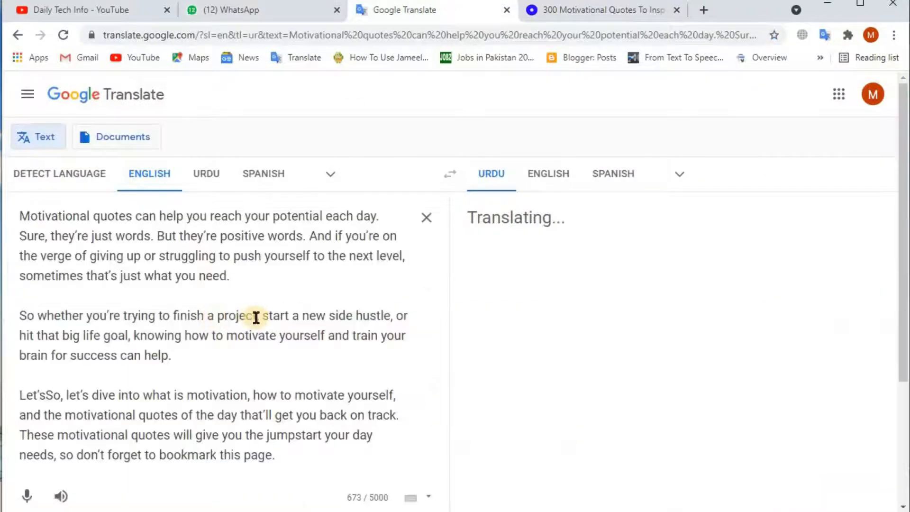
Step: Copy the Oberlo article text from "What Is Motivation?" through the heading "300+ Motivational Quotes To Reach Your Potential in 2021"
{"action": "left_click", "coordinate": [581, 10]}
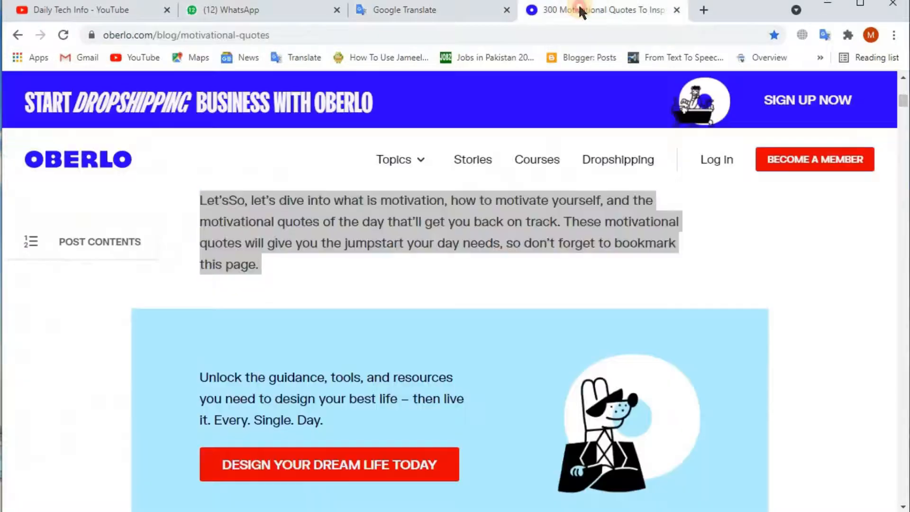
{"action": "scroll", "coordinate": [329, 373], "scroll_direction": "down", "scroll_amount": 10}
{"action": "scroll", "coordinate": [211, 381], "scroll_direction": "up", "scroll_amount": 3}
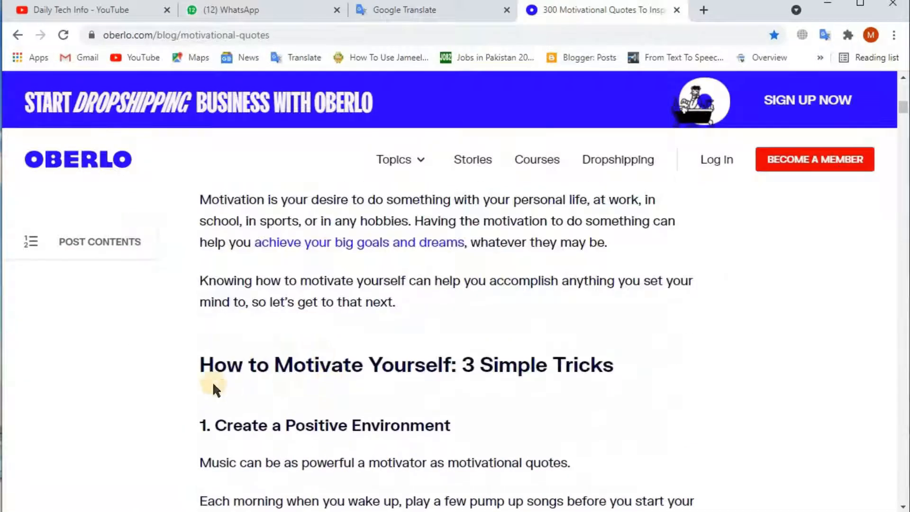
{"action": "scroll", "coordinate": [211, 381], "scroll_direction": "down", "scroll_amount": 3}
{"action": "scroll", "coordinate": [211, 381], "scroll_direction": "up", "scroll_amount": 8}
{"action": "scroll", "coordinate": [212, 381], "scroll_direction": "down", "scroll_amount": 4}
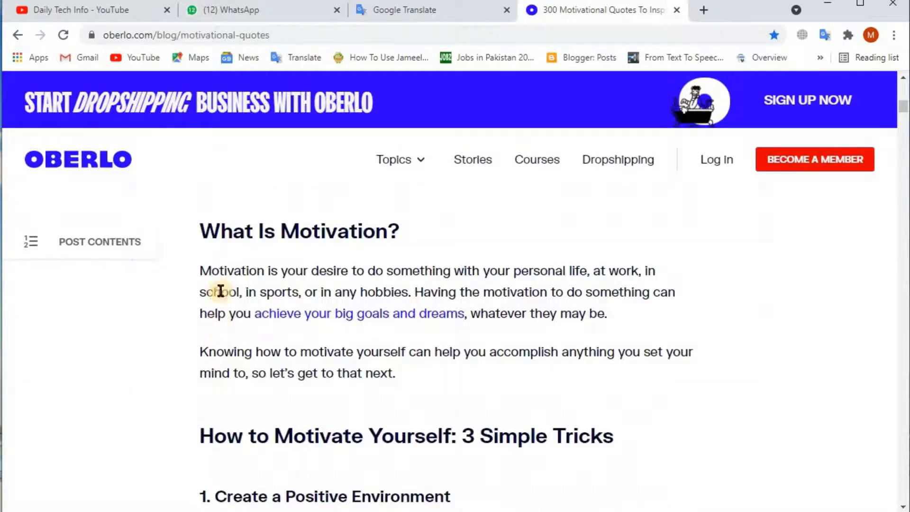
{"action": "left_click_drag", "start_coordinate": [200, 225], "coordinate": [561, 353]}
{"action": "left_click_drag", "start_coordinate": [568, 261], "coordinate": [586, 235]}
{"action": "right_click", "coordinate": [547, 205]}
{"action": "left_click", "coordinate": [581, 215]}
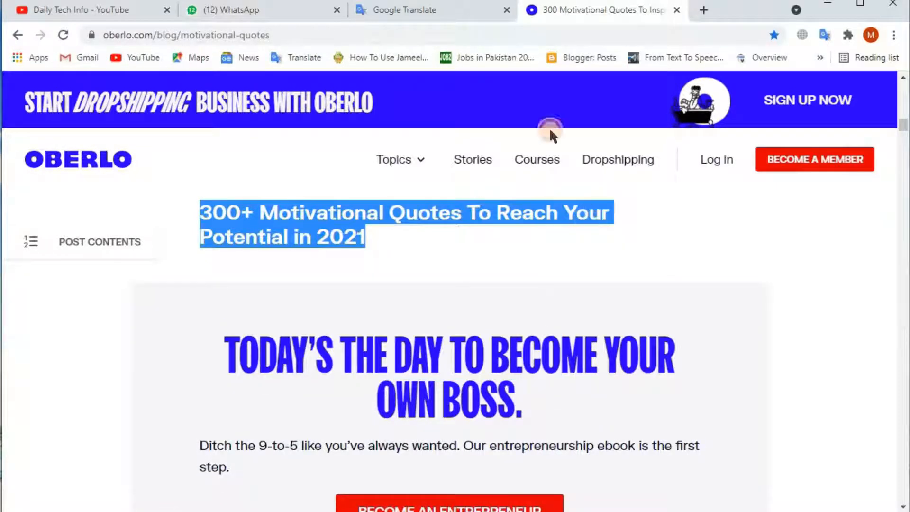
Step: Paste the copied section on a new line below the introduction in Google Translate and check its Urdu translation
{"action": "left_click", "coordinate": [436, 6]}
{"action": "scroll", "coordinate": [237, 451], "scroll_direction": "down", "scroll_amount": 3}
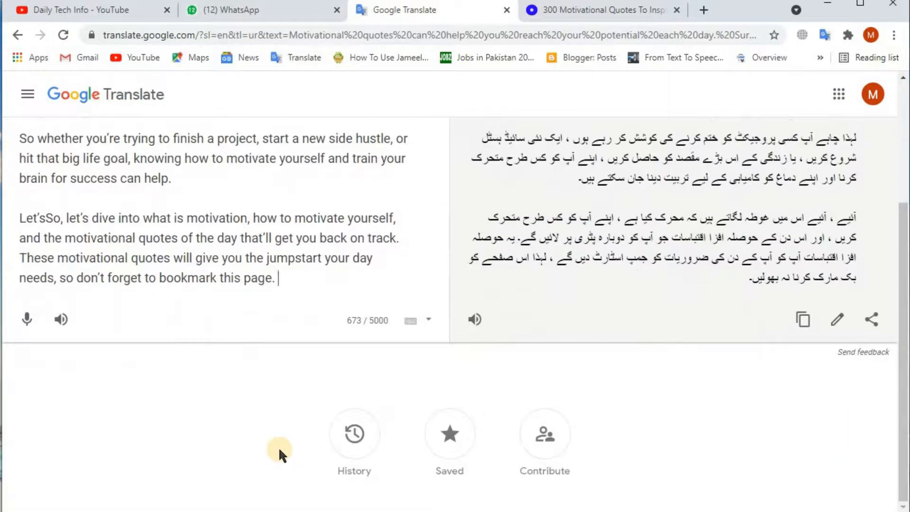
{"action": "key", "text": "Return"}
{"action": "key", "text": "ctrl+v"}
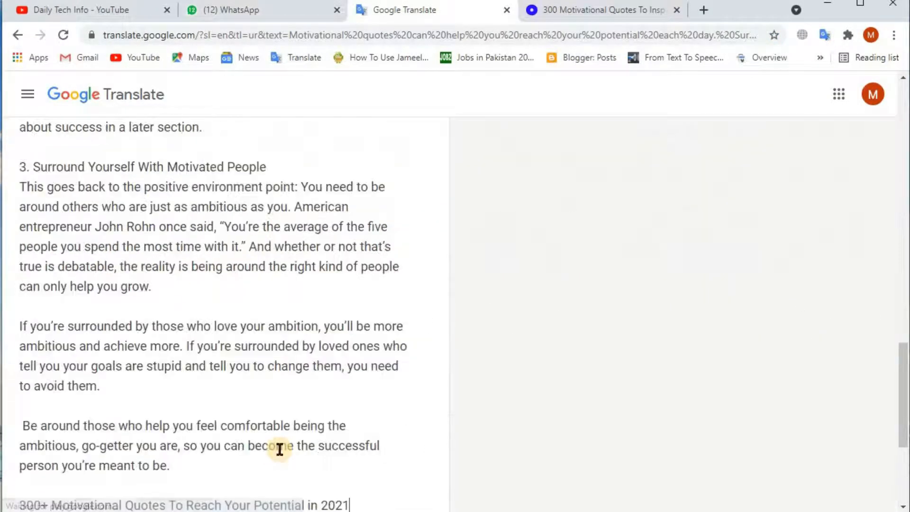
{"action": "scroll", "coordinate": [279, 455], "scroll_direction": "down", "scroll_amount": 5}
{"action": "scroll", "coordinate": [322, 403], "scroll_direction": "up", "scroll_amount": 6}
{"action": "scroll", "coordinate": [322, 404], "scroll_direction": "up", "scroll_amount": 4}
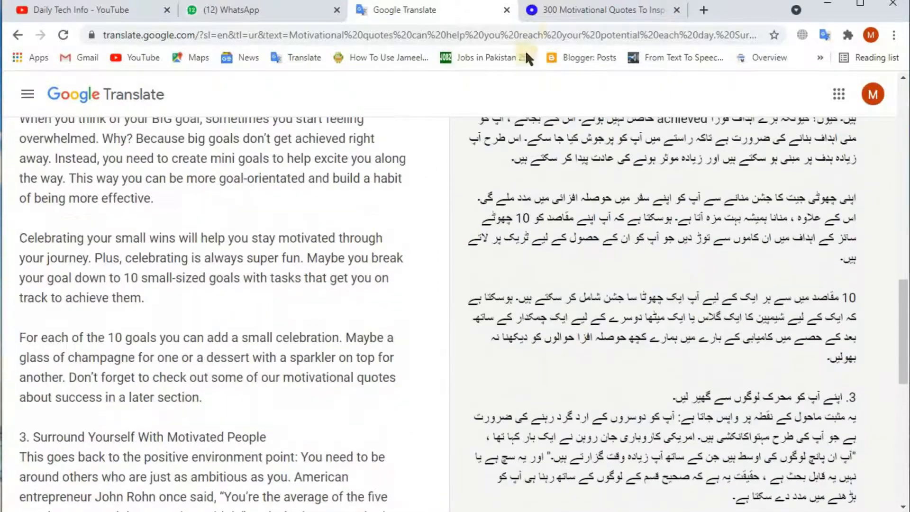
Step: Switch to the Oberlo article and try to copy the Motivational Quotes for Entrepreneurs section through quote 11
{"action": "left_click", "coordinate": [540, 10]}
{"action": "scroll", "coordinate": [422, 314], "scroll_direction": "down", "scroll_amount": 10}
{"action": "scroll", "coordinate": [421, 313], "scroll_direction": "down", "scroll_amount": 4}
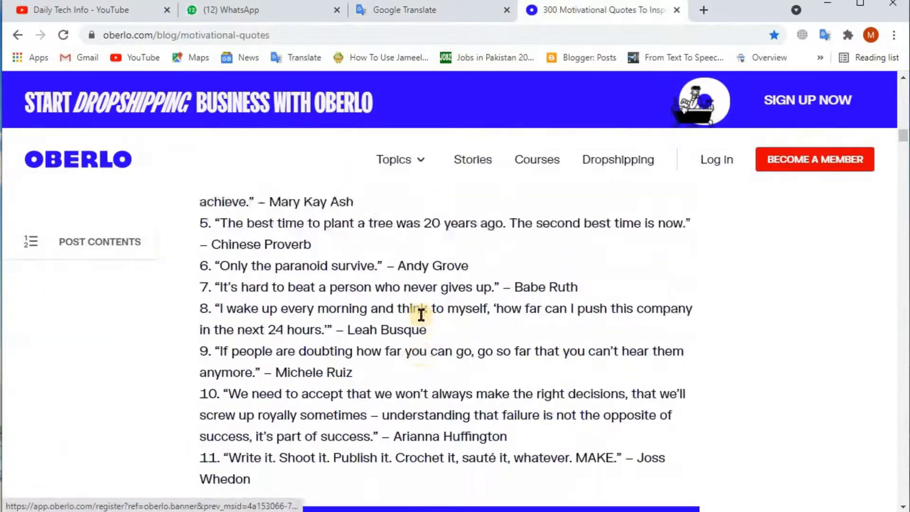
{"action": "scroll", "coordinate": [421, 315], "scroll_direction": "up", "scroll_amount": 9}
{"action": "left_click_drag", "start_coordinate": [202, 369], "coordinate": [465, 408]}
{"action": "right_click", "coordinate": [441, 375]}
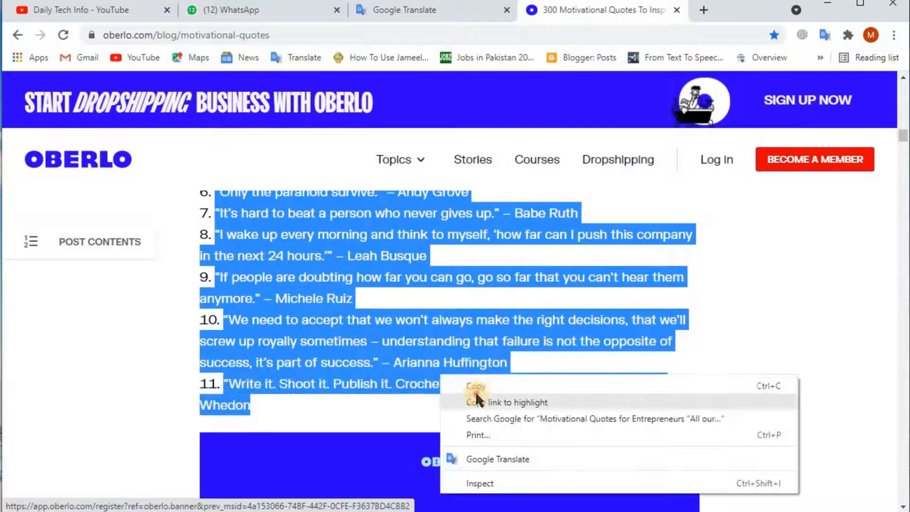
{"action": "left_click", "coordinate": [476, 389]}
Step: Paste the clipboard content on a new line below the 300+ Motivational Quotes heading in Google Translate and check it
{"action": "left_click", "coordinate": [456, 10]}
{"action": "scroll", "coordinate": [230, 368], "scroll_direction": "down", "scroll_amount": 8}
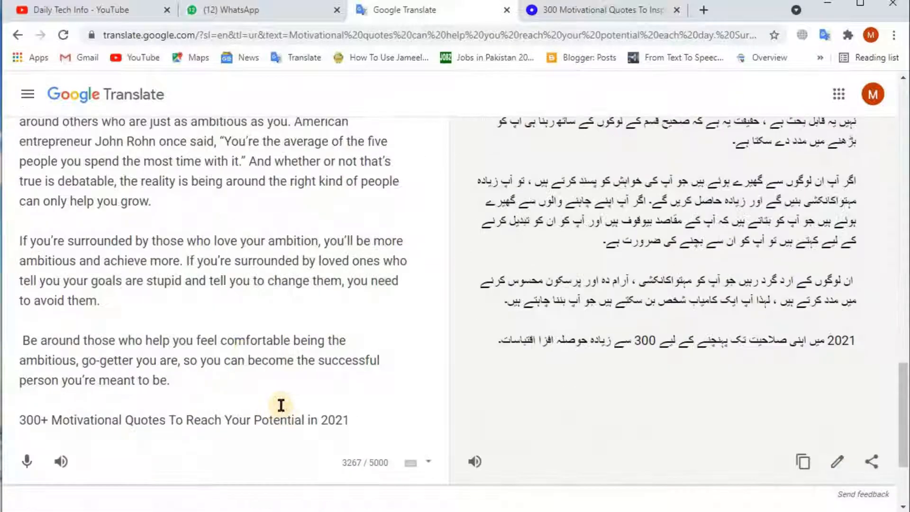
{"action": "left_click", "coordinate": [371, 435]}
{"action": "key", "text": "Return"}
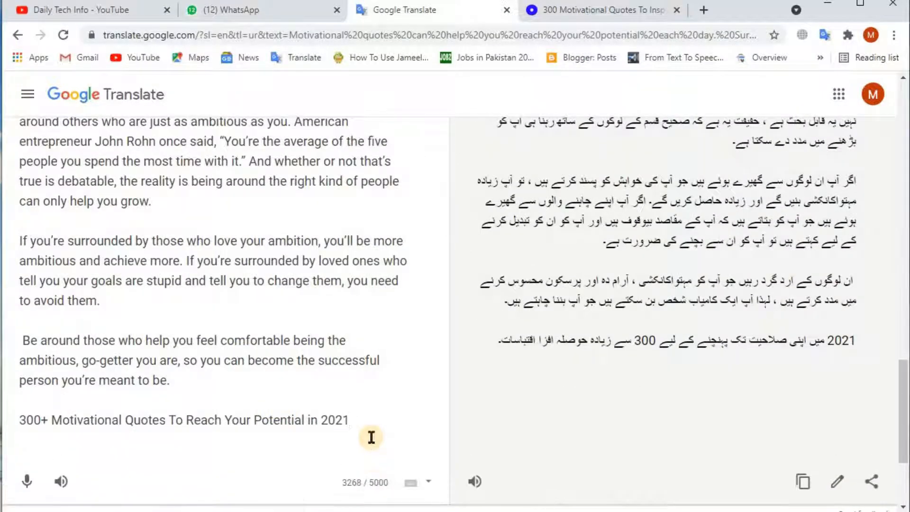
{"action": "key", "text": "ctrl+v"}
{"action": "scroll", "coordinate": [375, 436], "scroll_direction": "down", "scroll_amount": 5}
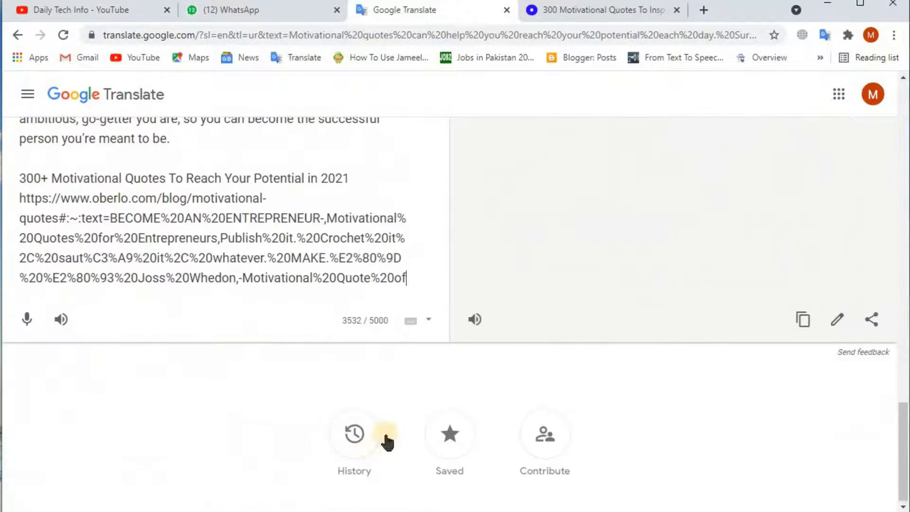
{"action": "scroll", "coordinate": [274, 270], "scroll_direction": "up", "scroll_amount": 5}
{"action": "scroll", "coordinate": [270, 270], "scroll_direction": "down", "scroll_amount": 3}
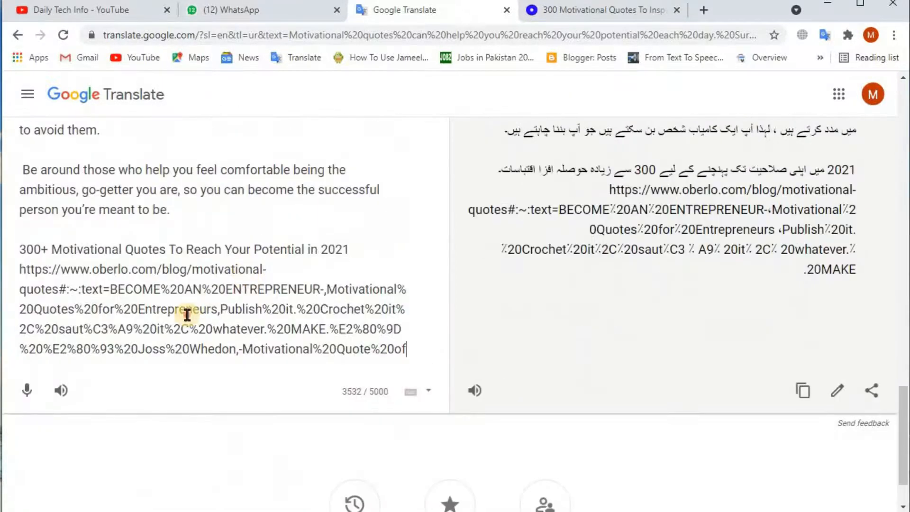
Step: Delete the pasted Oberlo link from the end of the source text and review the remaining text
{"action": "triple_click", "coordinate": [187, 314]}
{"action": "key", "text": "BackSpace"}
{"action": "scroll", "coordinate": [186, 312], "scroll_direction": "up", "scroll_amount": 5}
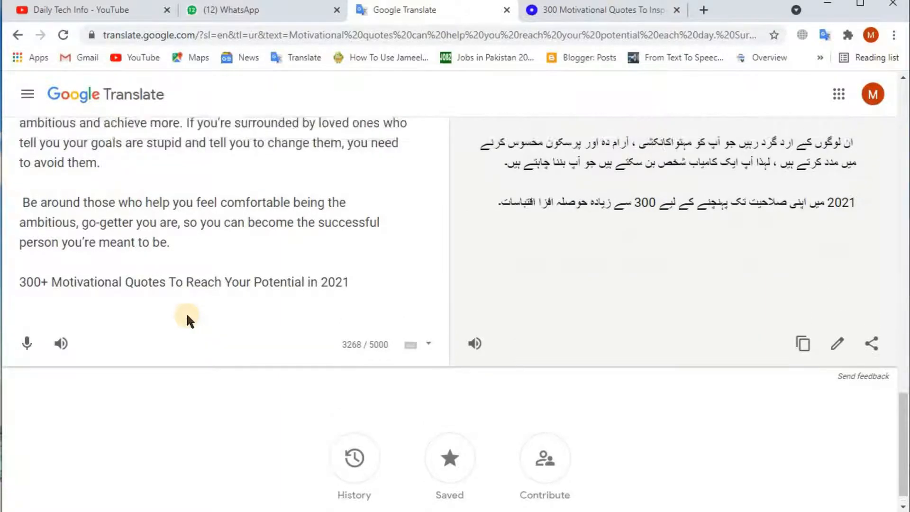
{"action": "scroll", "coordinate": [190, 314], "scroll_direction": "up", "scroll_amount": 2}
{"action": "scroll", "coordinate": [194, 332], "scroll_direction": "down", "scroll_amount": 10}
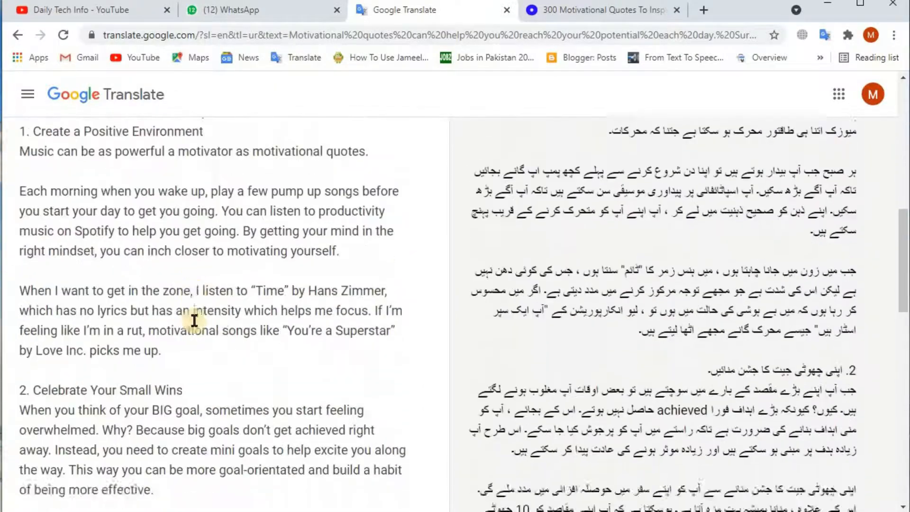
{"action": "scroll", "coordinate": [203, 291], "scroll_direction": "up", "scroll_amount": 15}
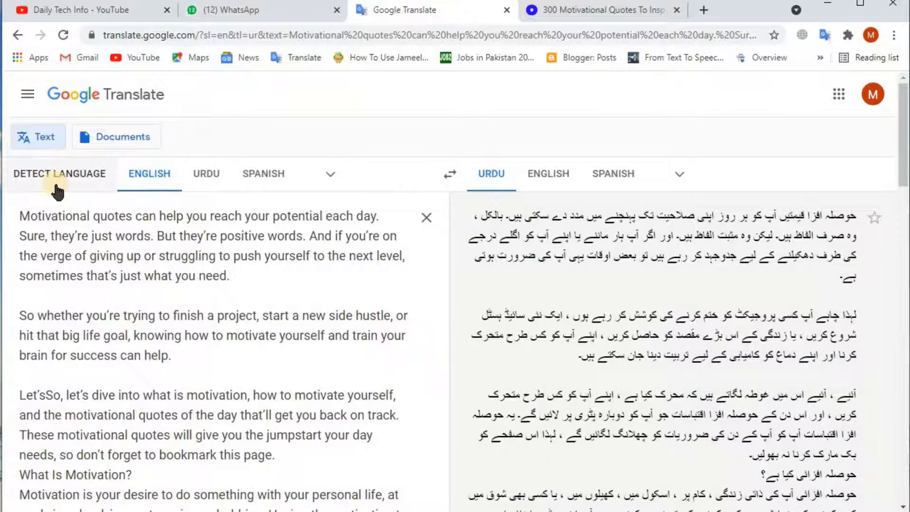
Step: Try automatic detection of the source language and switch the source back to English
{"action": "left_click", "coordinate": [56, 185]}
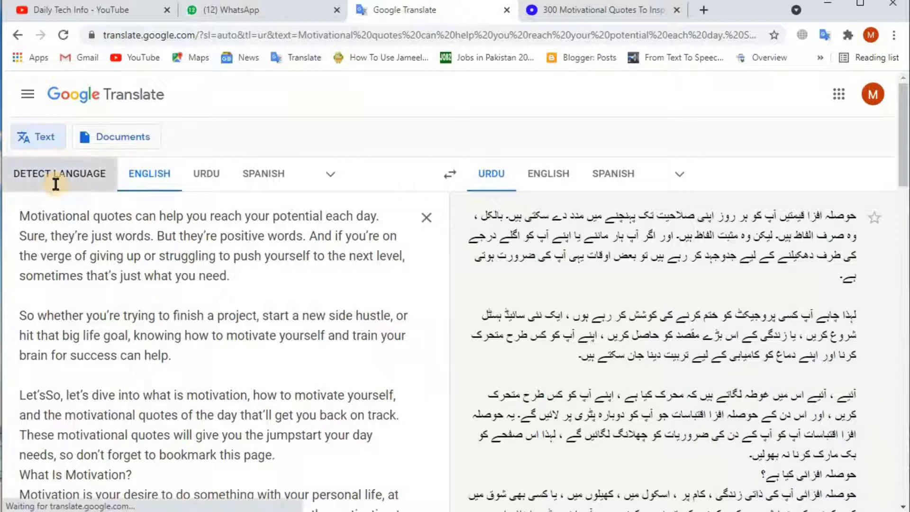
{"action": "scroll", "coordinate": [56, 184], "scroll_direction": "up", "scroll_amount": 20}
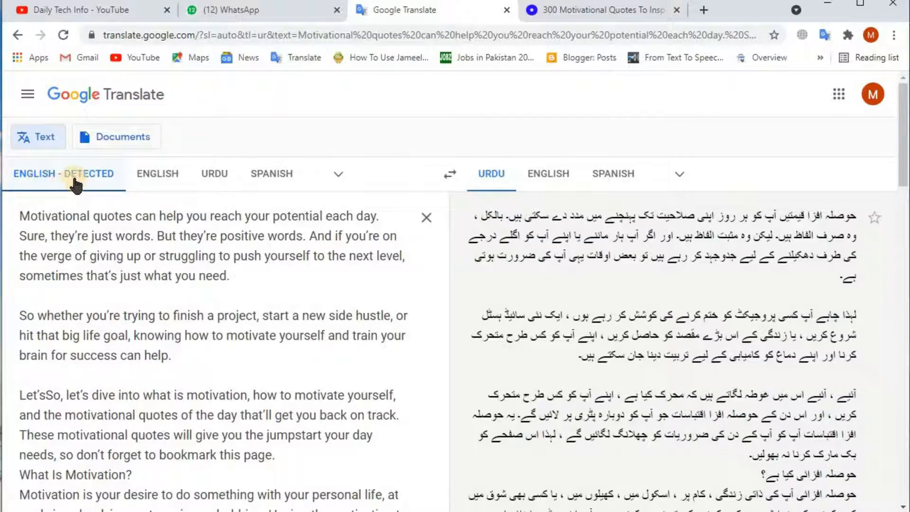
{"action": "left_click", "coordinate": [152, 174]}
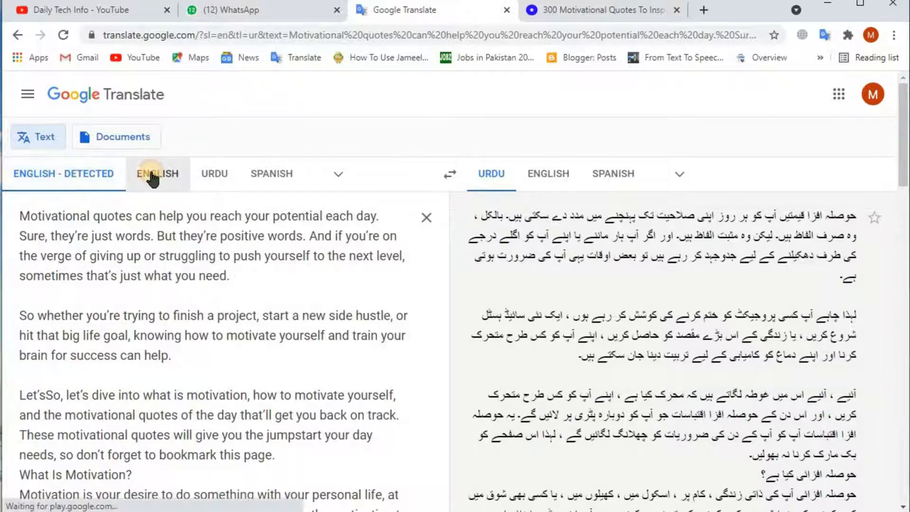
{"action": "scroll", "coordinate": [71, 177], "scroll_direction": "up", "scroll_amount": 20}
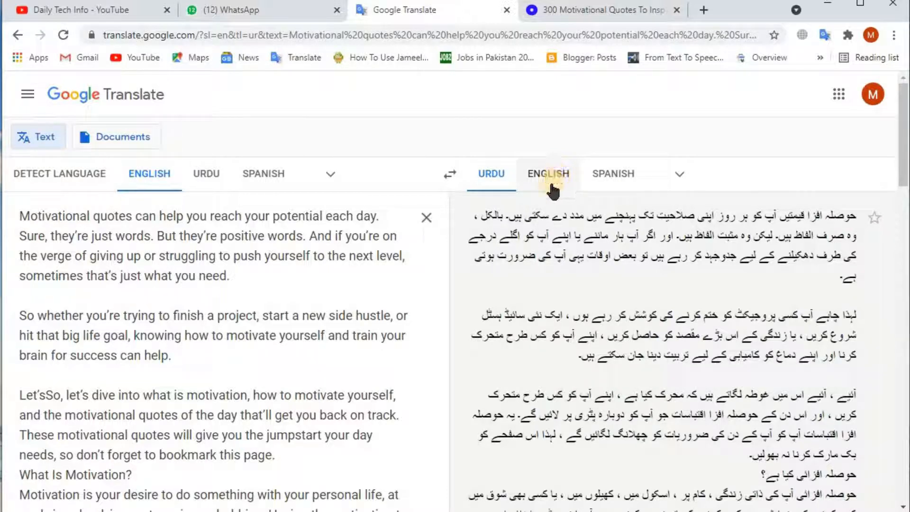
{"action": "left_click", "coordinate": [571, 10]}
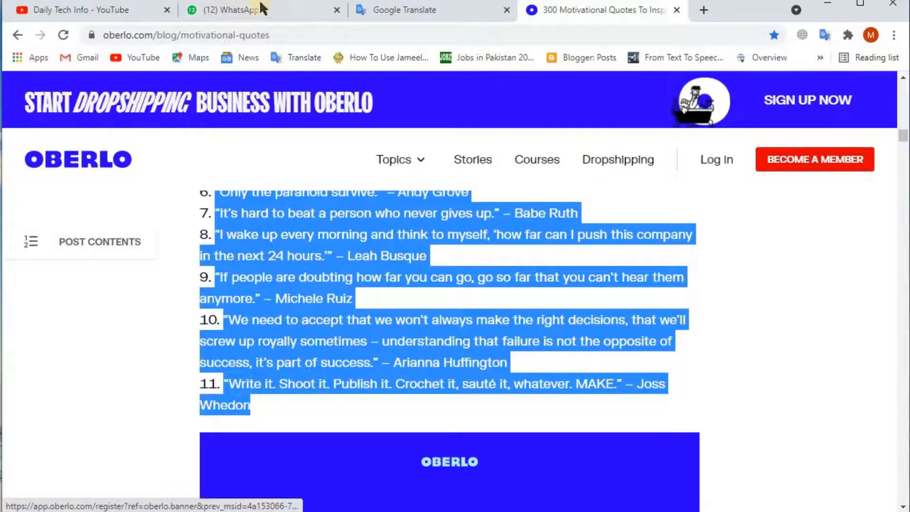
{"action": "left_click", "coordinate": [370, 10]}
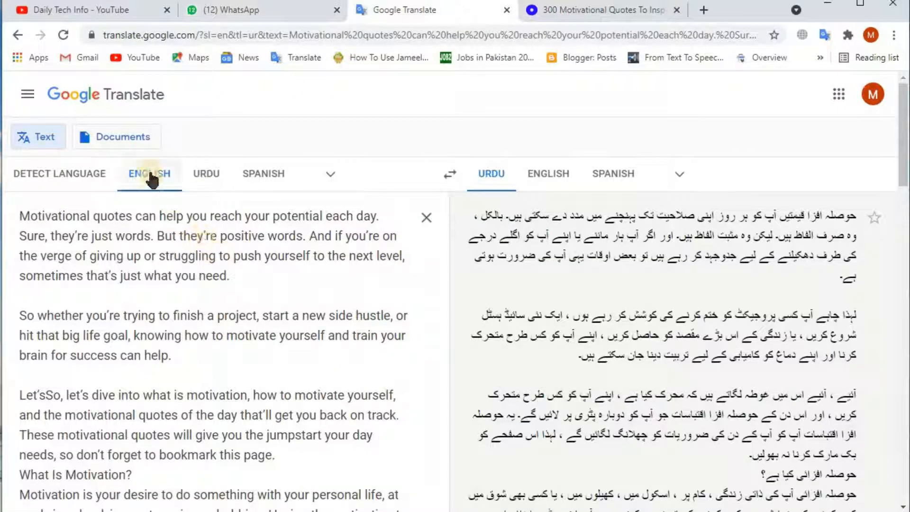
Step: Browse the full list of source languages and select English
{"action": "left_click", "coordinate": [330, 178]}
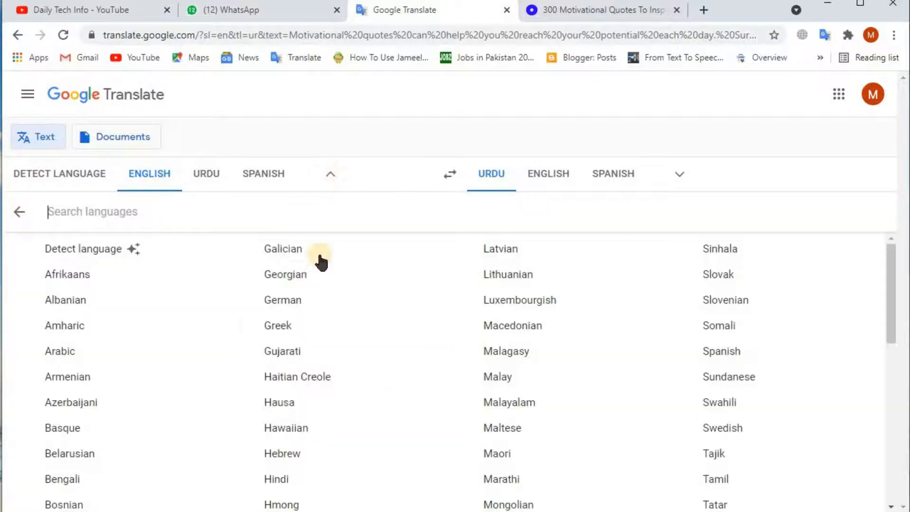
{"action": "scroll", "coordinate": [416, 369], "scroll_direction": "down", "scroll_amount": 10}
{"action": "scroll", "coordinate": [98, 479], "scroll_direction": "up", "scroll_amount": 3}
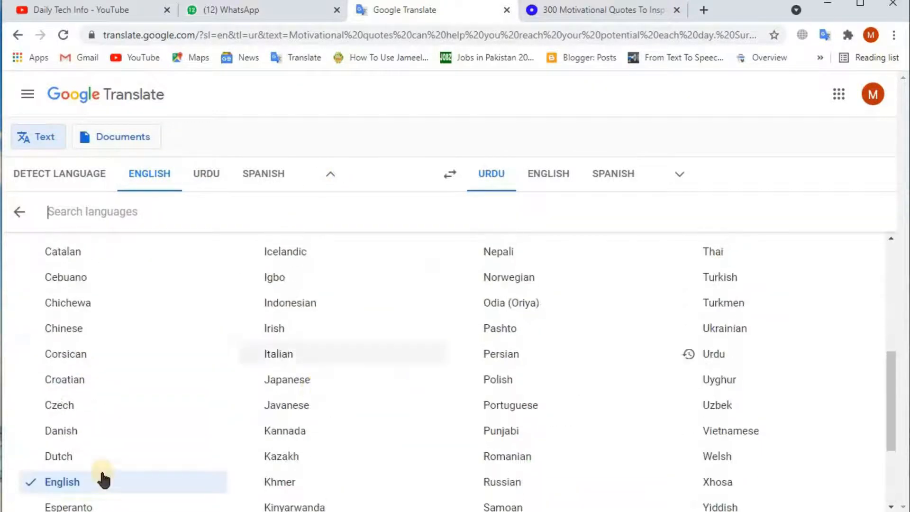
{"action": "scroll", "coordinate": [71, 457], "scroll_direction": "down", "scroll_amount": 3}
{"action": "left_click", "coordinate": [49, 343]}
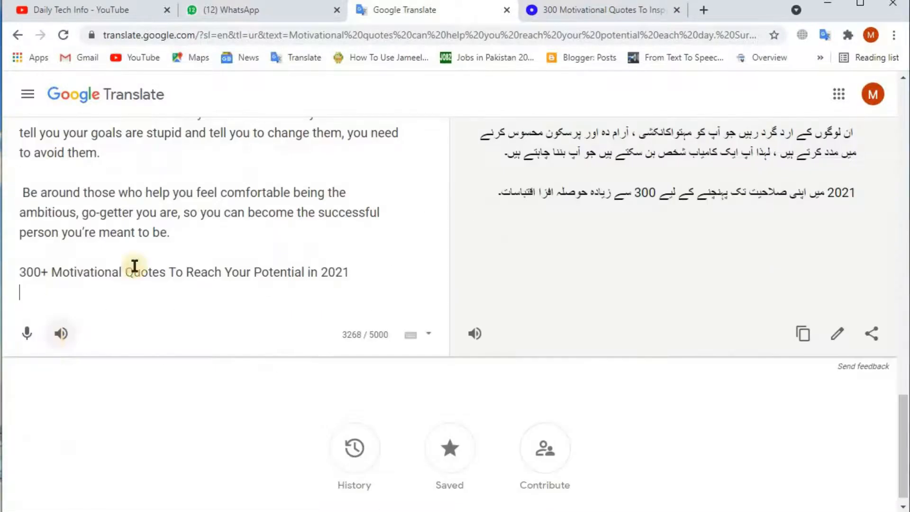
{"action": "scroll", "coordinate": [439, 310], "scroll_direction": "up", "scroll_amount": 15}
{"action": "scroll", "coordinate": [440, 310], "scroll_direction": "up", "scroll_amount": 1}
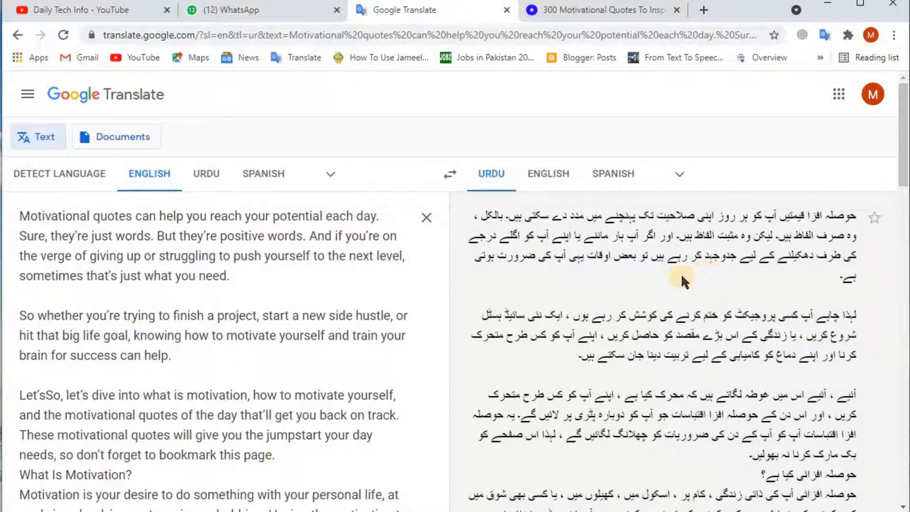
Step: Browse the full list of target languages and select Urdu
{"action": "left_click", "coordinate": [681, 178]}
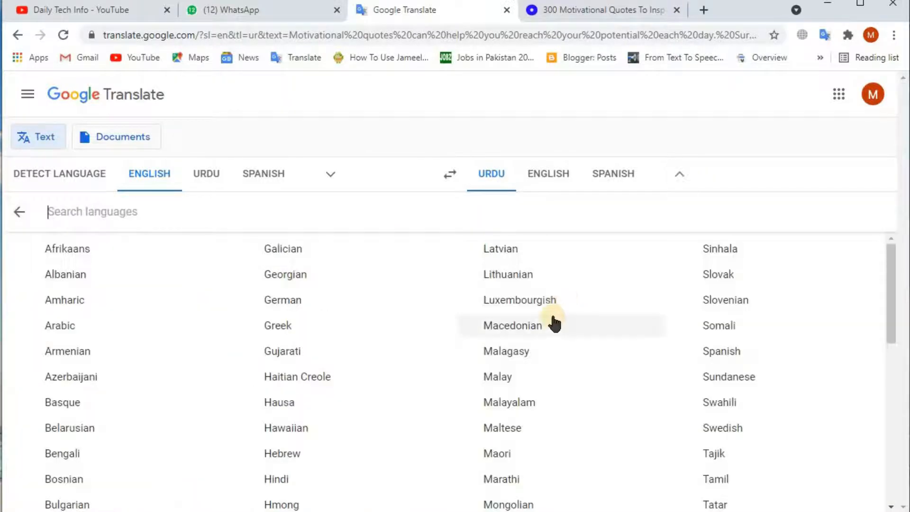
{"action": "scroll", "coordinate": [550, 325], "scroll_direction": "down", "scroll_amount": 7}
{"action": "scroll", "coordinate": [346, 420], "scroll_direction": "down", "scroll_amount": 2}
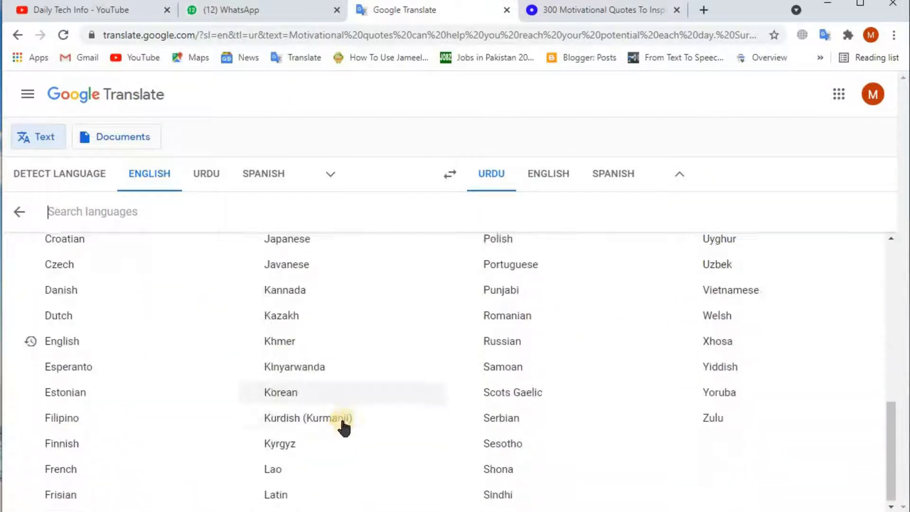
{"action": "scroll", "coordinate": [554, 428], "scroll_direction": "up", "scroll_amount": 9}
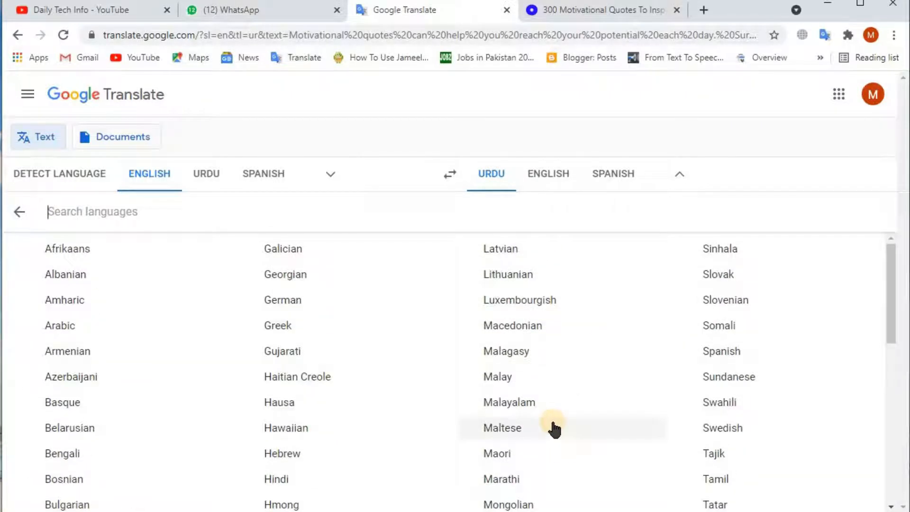
{"action": "scroll", "coordinate": [553, 428], "scroll_direction": "down", "scroll_amount": 9}
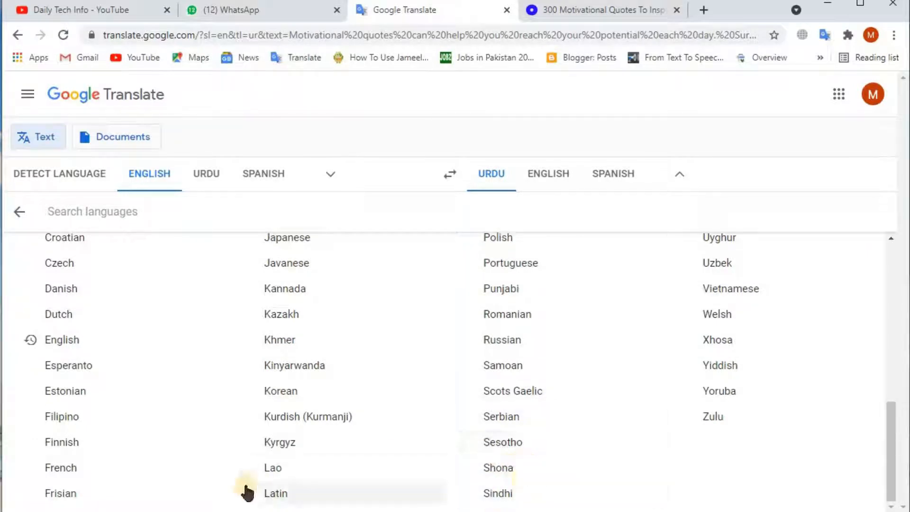
{"action": "scroll", "coordinate": [306, 406], "scroll_direction": "up", "scroll_amount": 9}
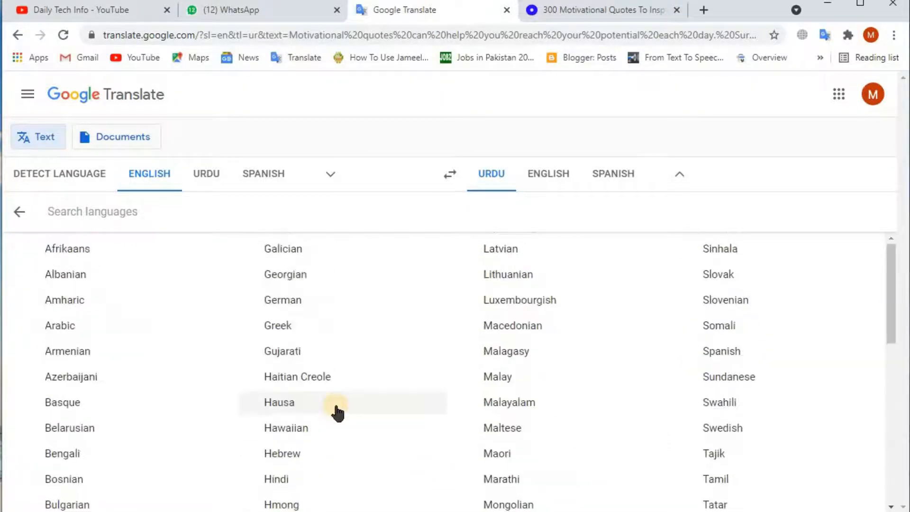
{"action": "scroll", "coordinate": [618, 467], "scroll_direction": "down", "scroll_amount": 9}
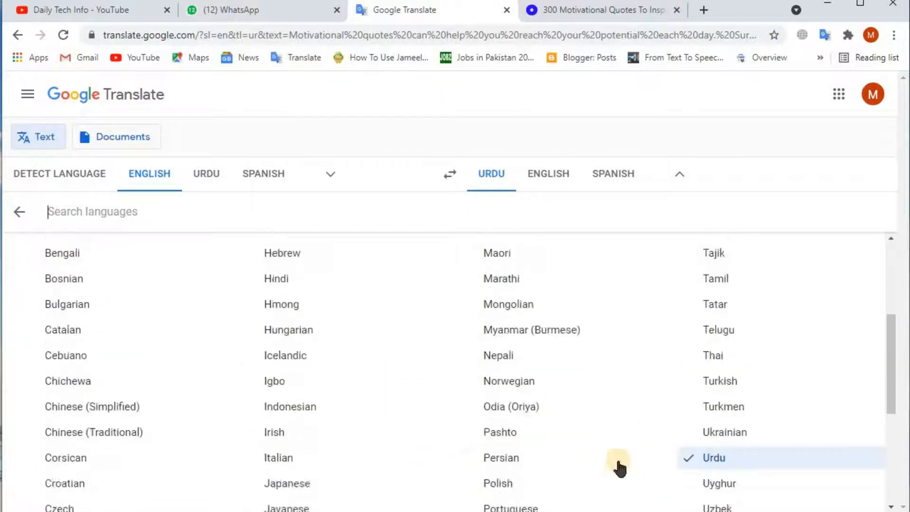
{"action": "scroll", "coordinate": [700, 367], "scroll_direction": "up", "scroll_amount": 6}
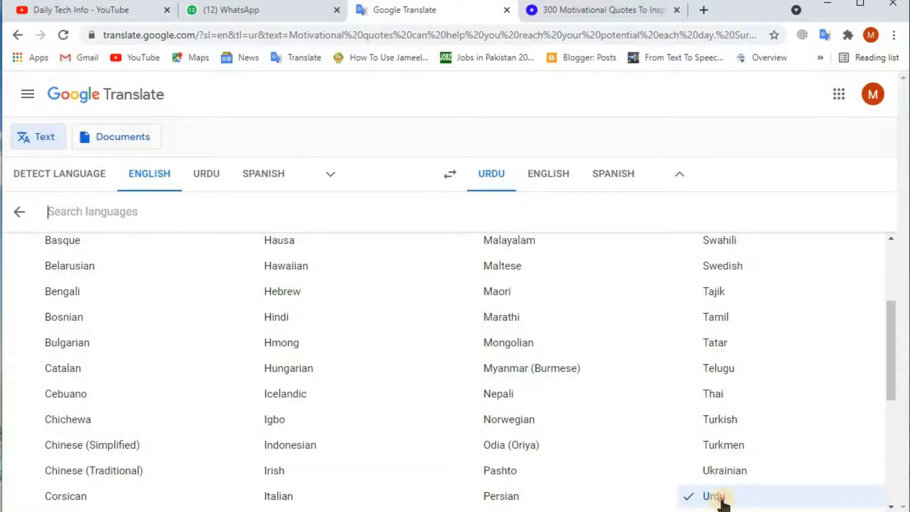
{"action": "left_click", "coordinate": [715, 495]}
Step: Review the translated article and copy the complete Urdu translation
{"action": "scroll", "coordinate": [601, 316], "scroll_direction": "down", "scroll_amount": 15}
{"action": "scroll", "coordinate": [484, 181], "scroll_direction": "up", "scroll_amount": 12}
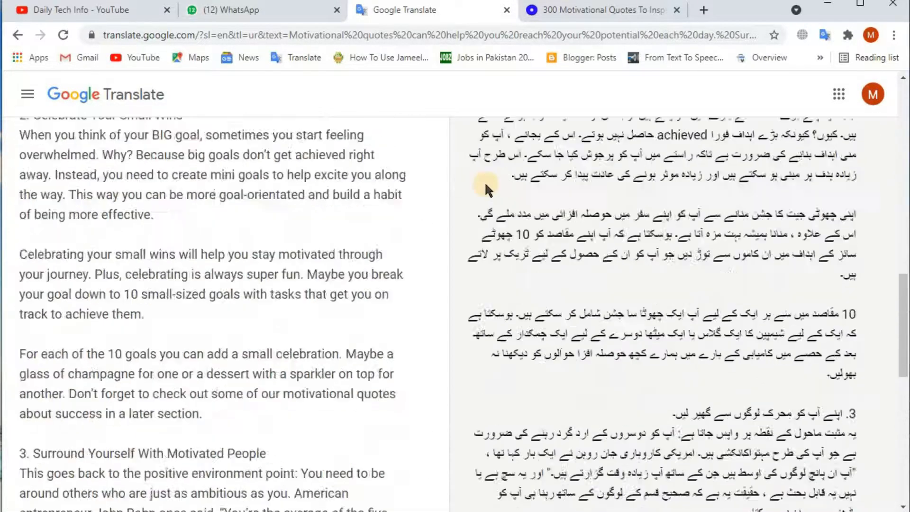
{"action": "scroll", "coordinate": [477, 203], "scroll_direction": "down", "scroll_amount": 15}
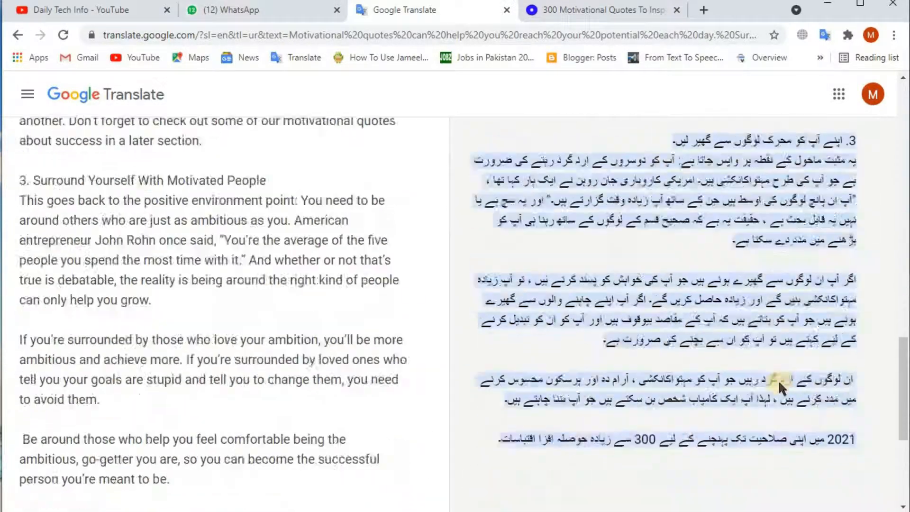
{"action": "scroll", "coordinate": [790, 421], "scroll_direction": "down", "scroll_amount": 1}
{"action": "left_click", "coordinate": [801, 321]}
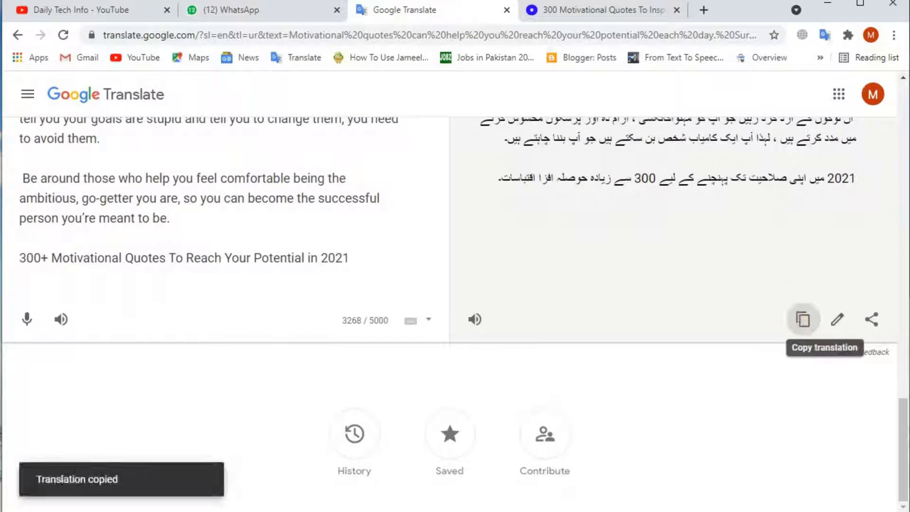
Step: Open Blogger's posts page in a new browser tab placed after WhatsApp and start a new post in the Pak jobs blog
{"action": "left_click", "coordinate": [705, 8]}
{"action": "left_click_drag", "start_coordinate": [681, 11], "coordinate": [493, 12]}
{"action": "left_click_drag", "start_coordinate": [374, 11], "coordinate": [331, 12]}
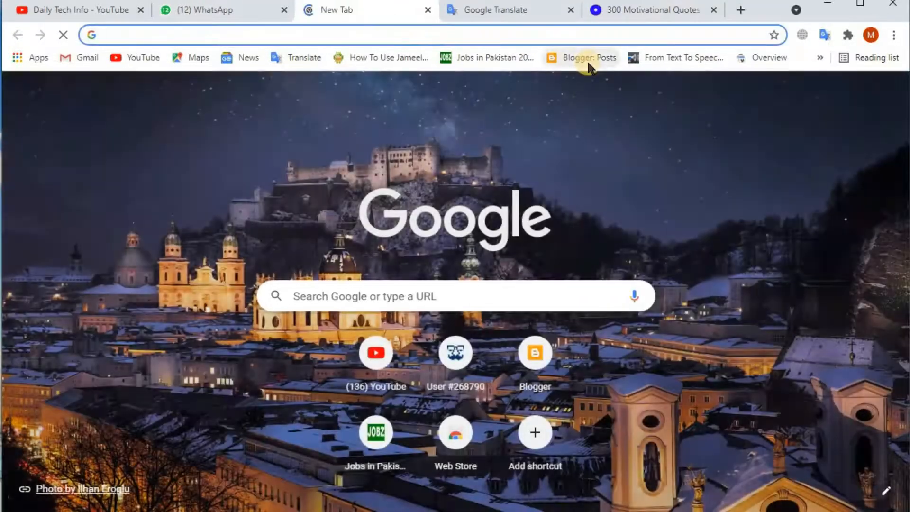
{"action": "left_click", "coordinate": [592, 66]}
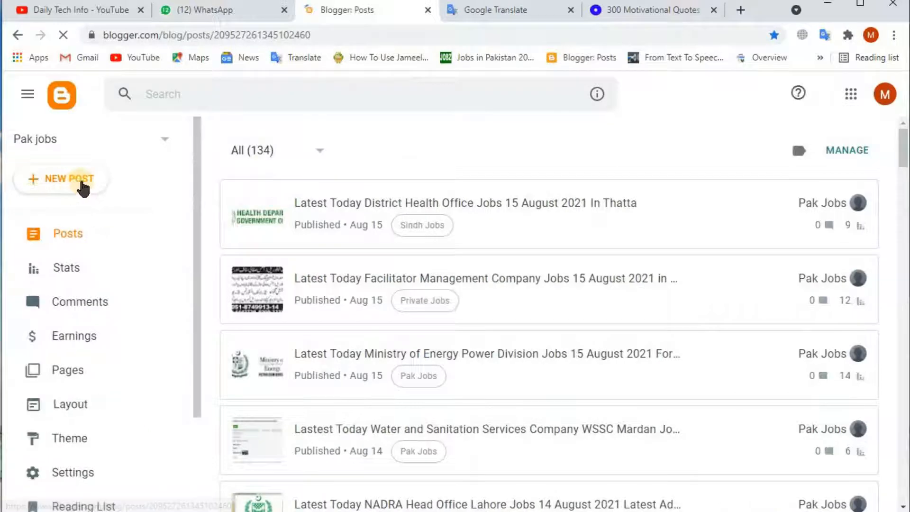
{"action": "left_click", "coordinate": [85, 189]}
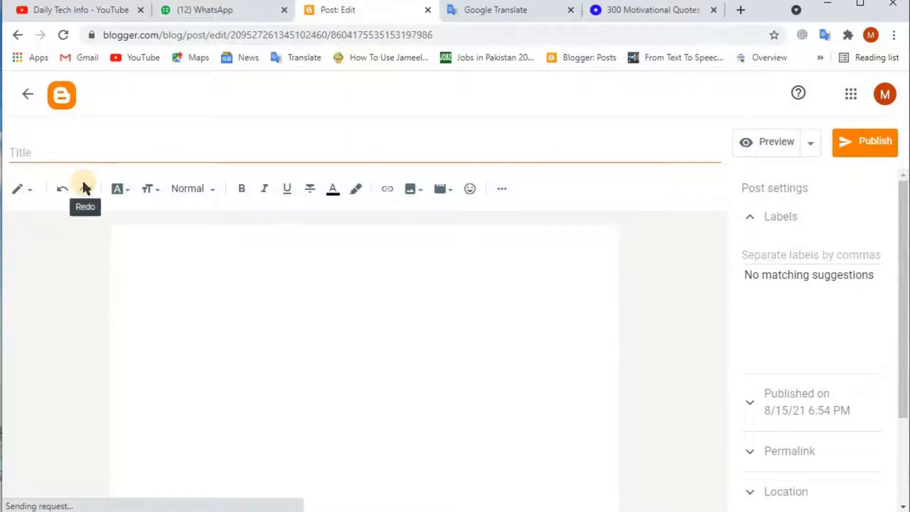
{"action": "left_click", "coordinate": [189, 279]}
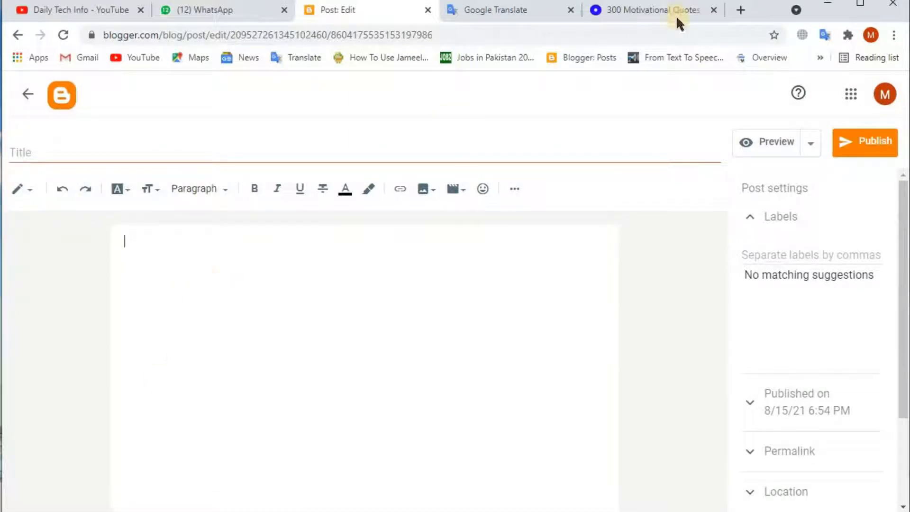
Step: Copy the Urdu translation from Google Translate again and paste it into the body of the new Blogger post
{"action": "left_click", "coordinate": [519, 10]}
{"action": "left_click", "coordinate": [801, 321]}
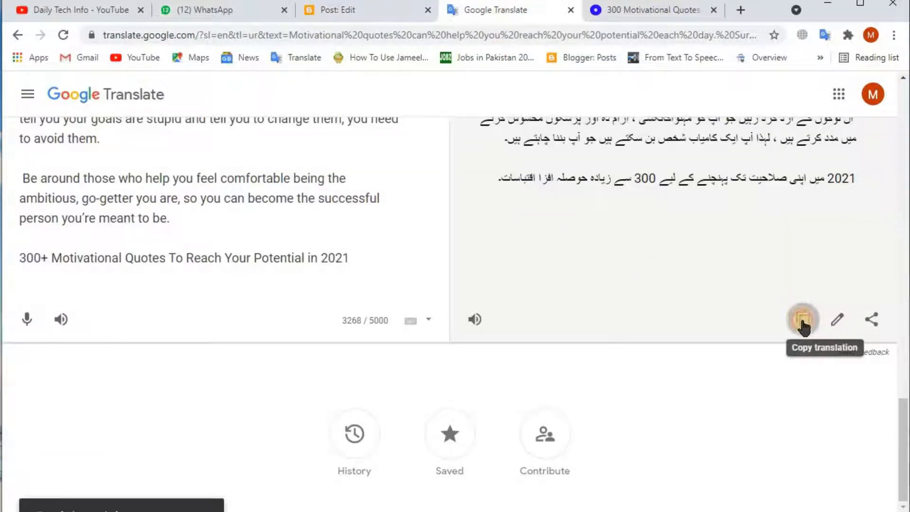
{"action": "left_click", "coordinate": [370, 12]}
{"action": "left_click", "coordinate": [154, 254]}
{"action": "right_click", "coordinate": [154, 253]}
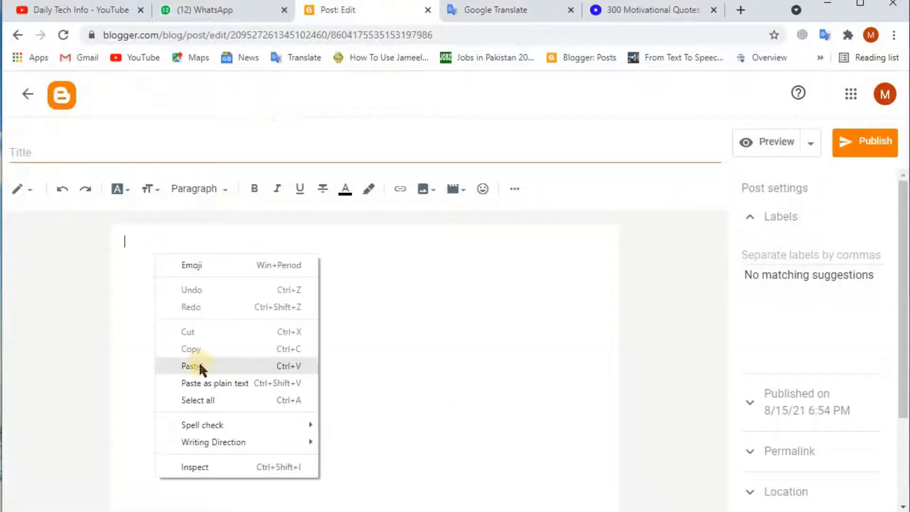
{"action": "left_click", "coordinate": [198, 365]}
{"action": "scroll", "coordinate": [204, 363], "scroll_direction": "up", "scroll_amount": 15}
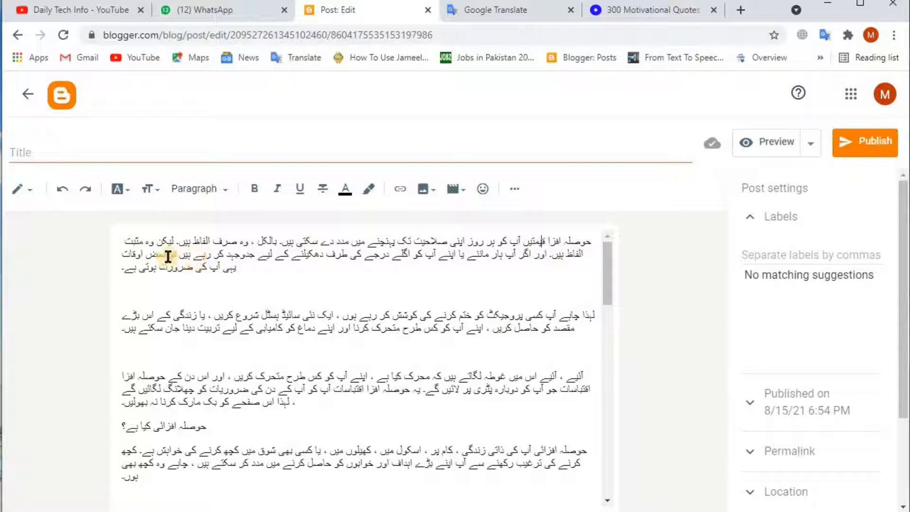
Step: Switch the post editor to HTML view and place the cursor at the end of the code
{"action": "left_click", "coordinate": [26, 189]}
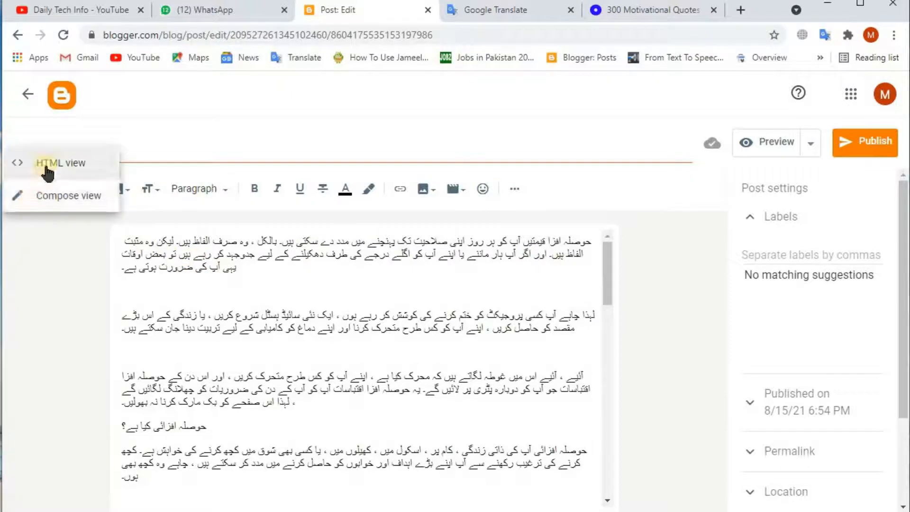
{"action": "left_click", "coordinate": [46, 166]}
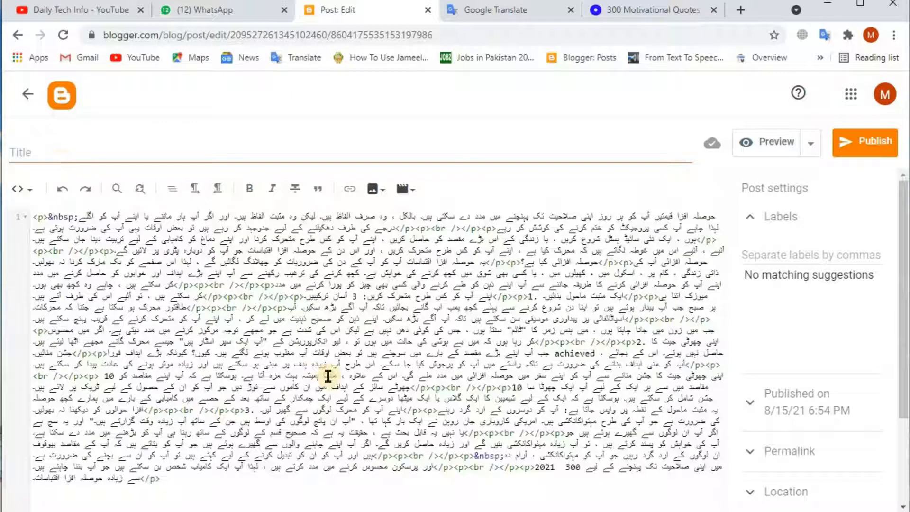
{"action": "left_click", "coordinate": [172, 481]}
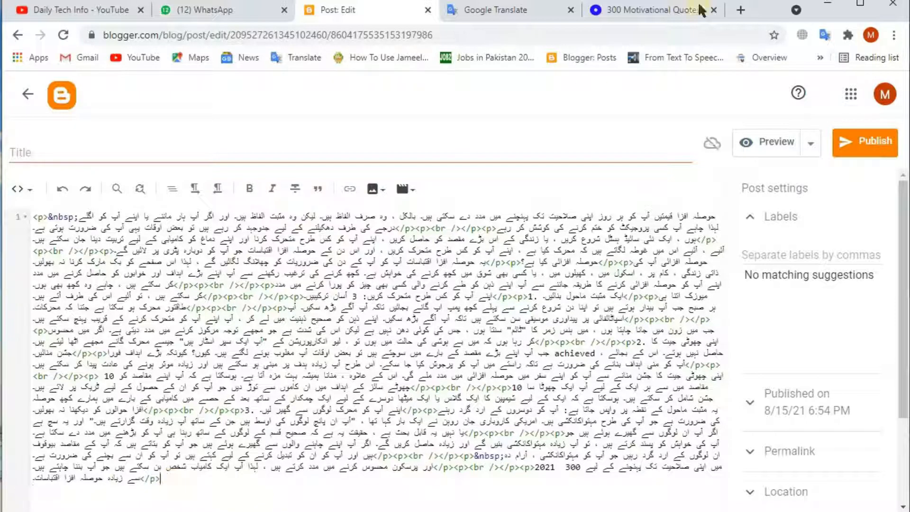
Step: Open a new browser tab and look through the remaining bookmarks
{"action": "left_click", "coordinate": [740, 9]}
{"action": "left_click", "coordinate": [820, 57]}
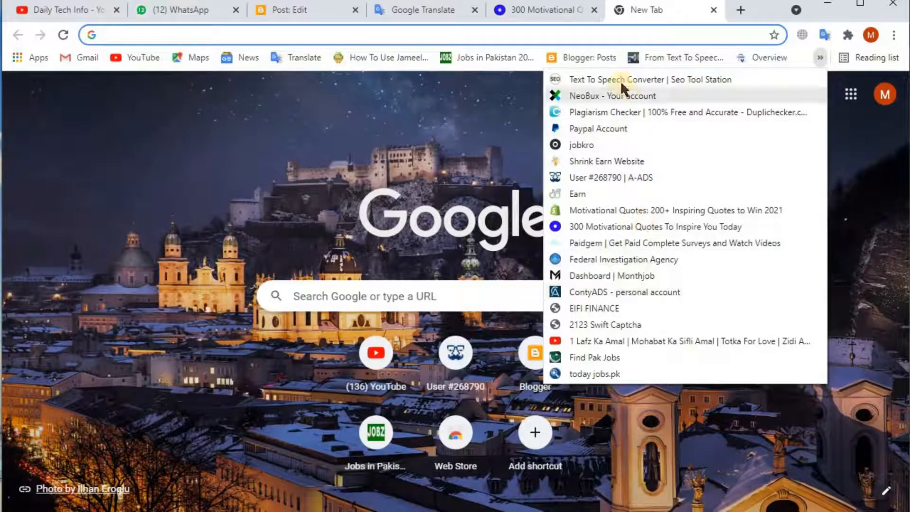
{"action": "left_click", "coordinate": [874, 67]}
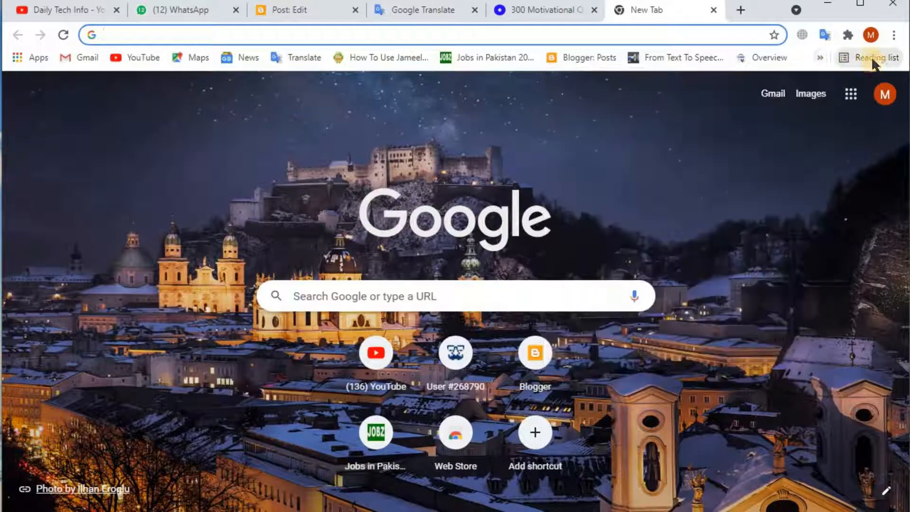
{"action": "left_click", "coordinate": [874, 61]}
{"action": "left_click", "coordinate": [873, 58]}
Step: Search Google for "jamel noori html code"
{"action": "left_click", "coordinate": [161, 32]}
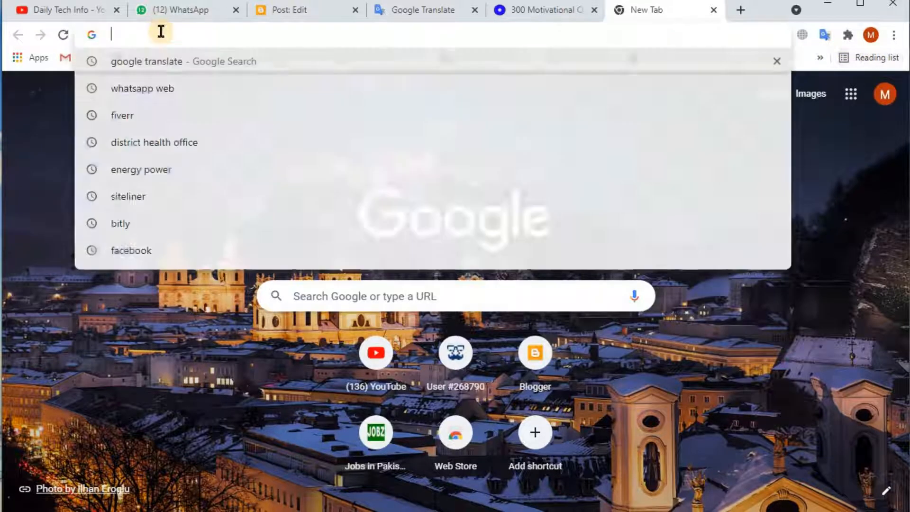
{"action": "type", "text": "jamel"}
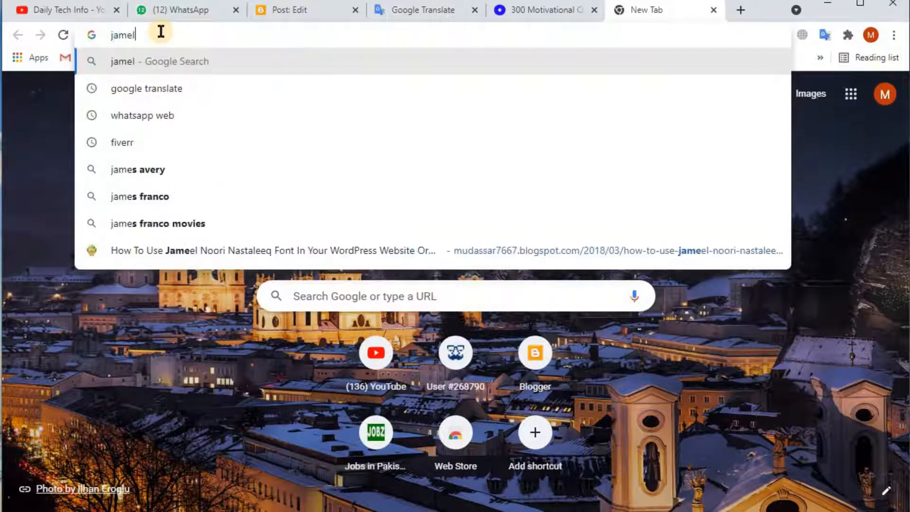
{"action": "type", "text": "l"}
{"action": "key", "text": "BackSpace"}
{"action": "key", "text": "BackSpace"}
{"action": "key", "text": "BackSpace"}
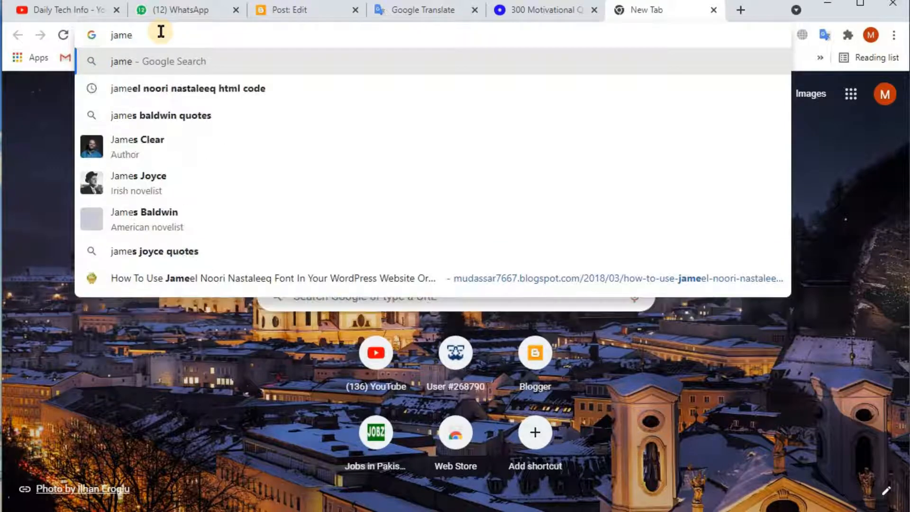
{"action": "type", "text": "l no"}
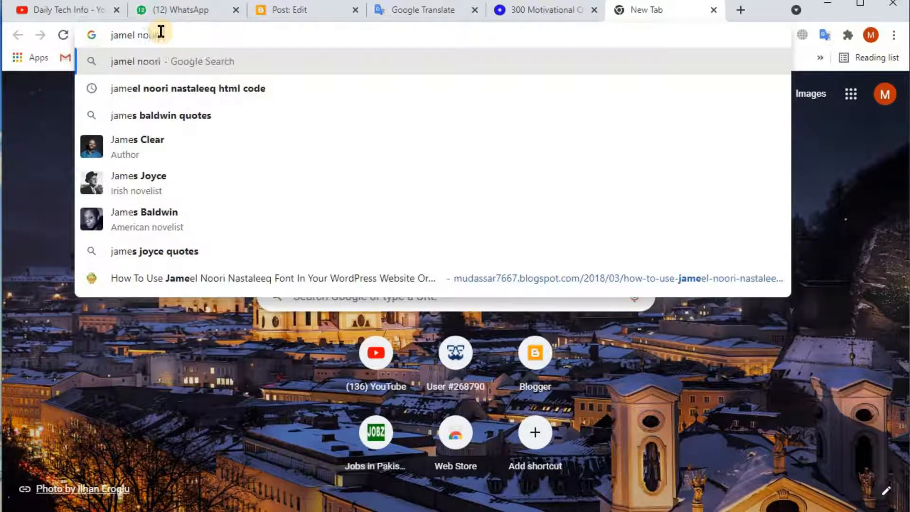
{"action": "type", "text": "ori"}
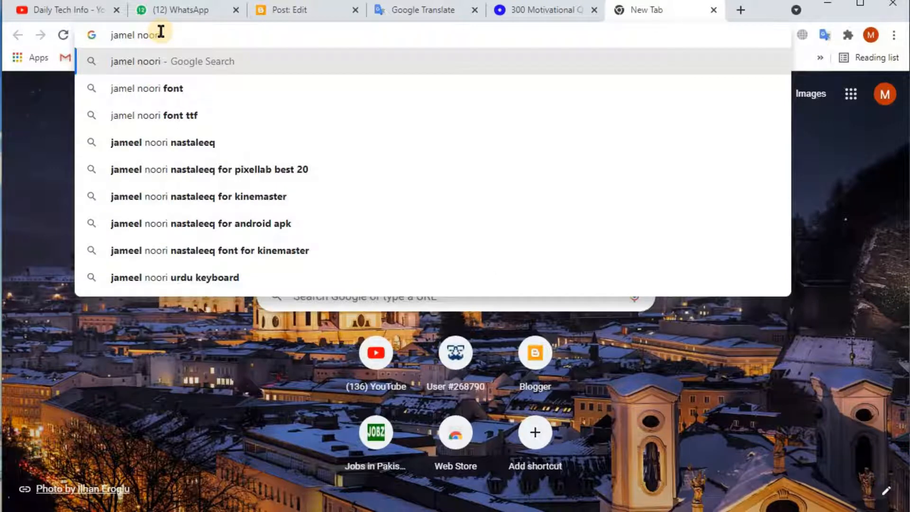
{"action": "type", "text": " html"}
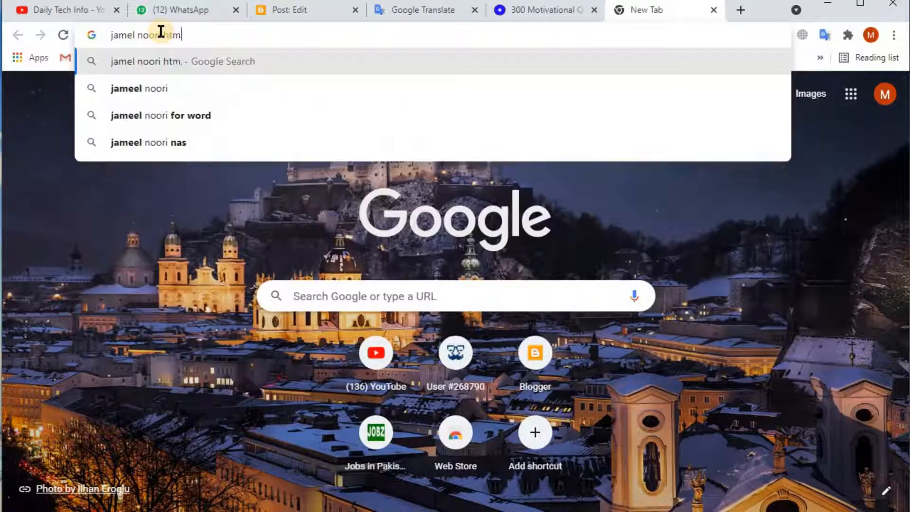
{"action": "type", "text": " cop"}
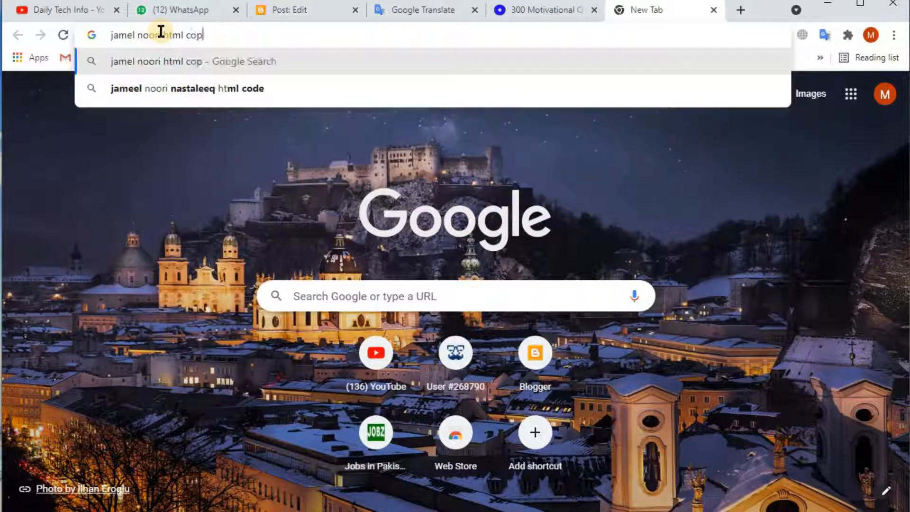
{"action": "type", "text": "de"}
{"action": "key", "text": "BackSpace"}
{"action": "key", "text": "BackSpace"}
{"action": "key", "text": "BackSpace"}
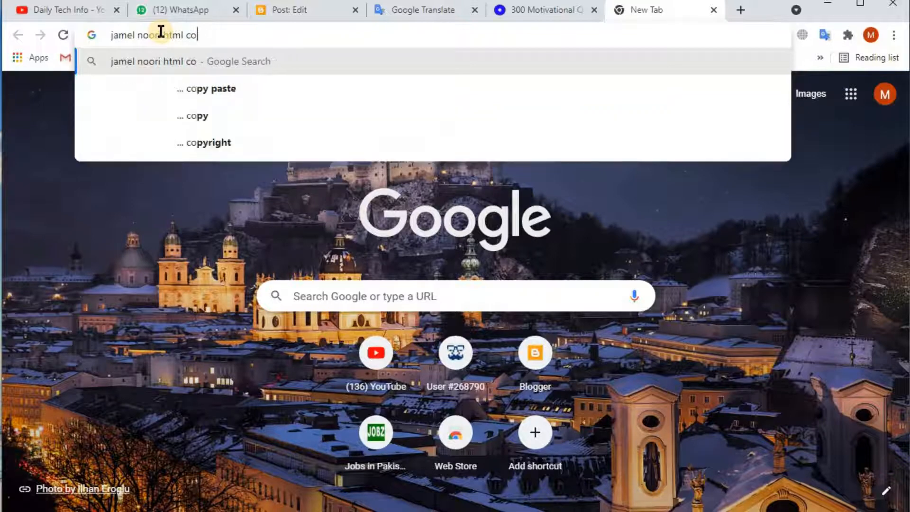
{"action": "type", "text": "de"}
{"action": "key", "text": "Return"}
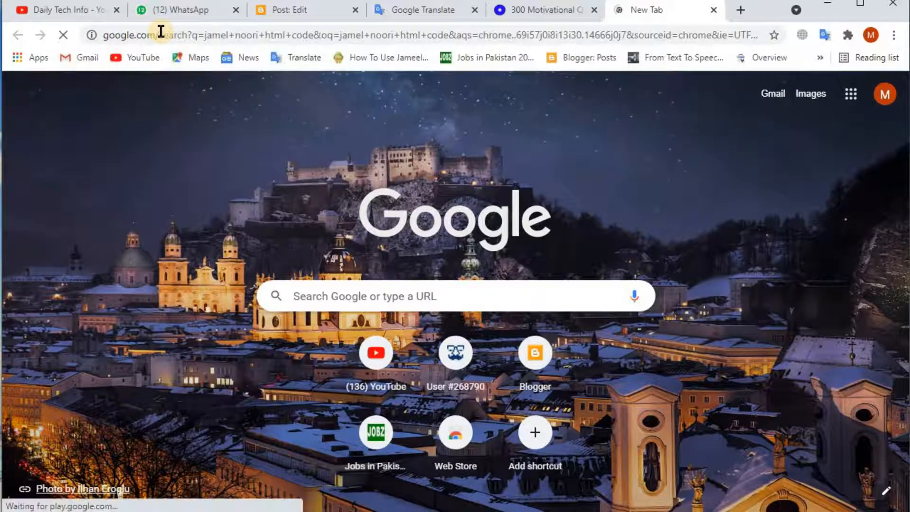
Step: Open the search result on using the Jameel Noori Nastaleeq font in WordPress or Blogger and find the First Method code
{"action": "scroll", "coordinate": [285, 374], "scroll_direction": "down", "scroll_amount": 3}
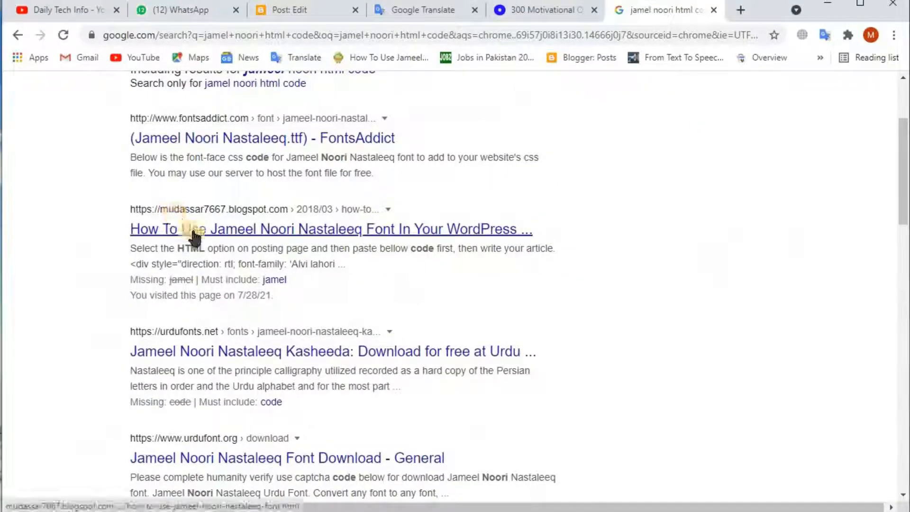
{"action": "left_click", "coordinate": [233, 246]}
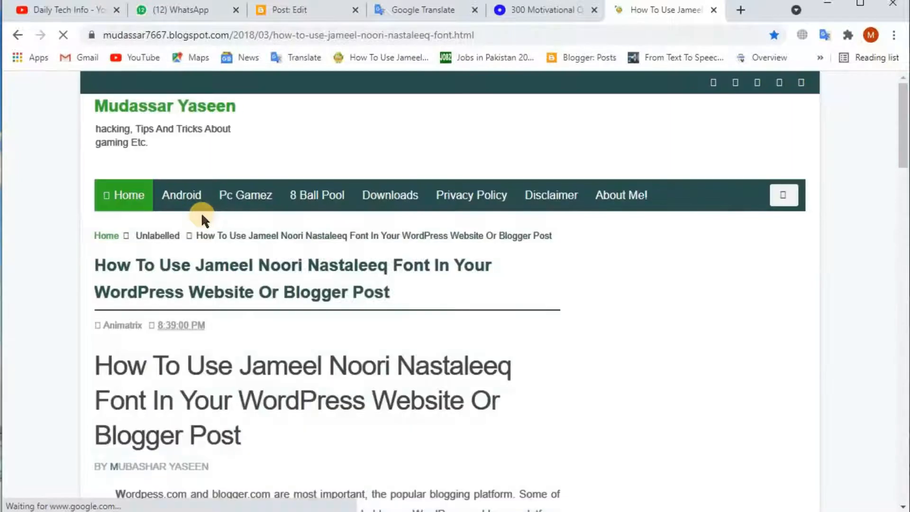
{"action": "scroll", "coordinate": [289, 317], "scroll_direction": "down", "scroll_amount": 12}
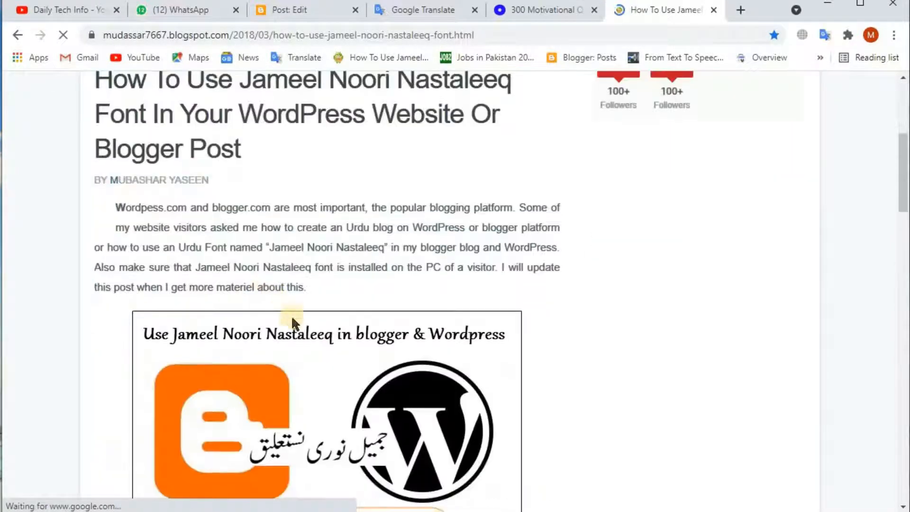
{"action": "scroll", "coordinate": [289, 320], "scroll_direction": "down", "scroll_amount": 4}
{"action": "scroll", "coordinate": [289, 320], "scroll_direction": "up", "scroll_amount": 6}
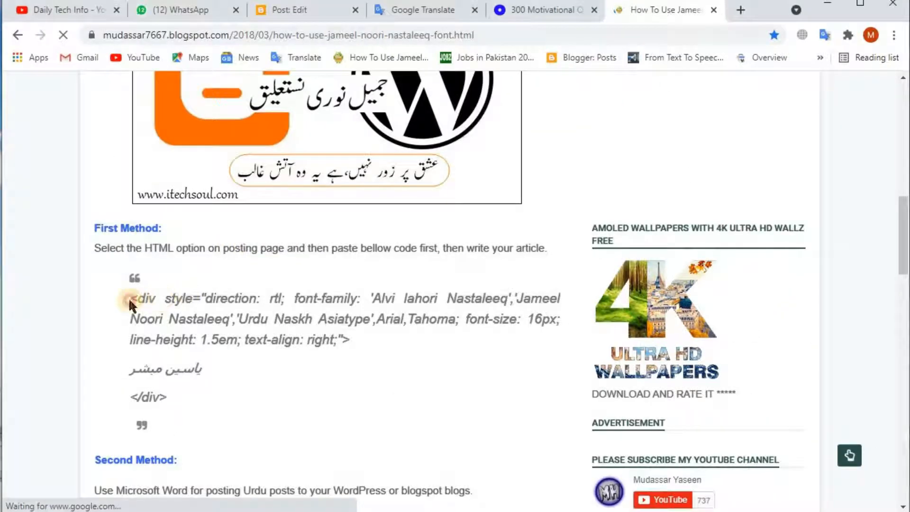
Step: Copy the complete First Method code block, from the opening div style tag through the closing div tag
{"action": "left_click_drag", "start_coordinate": [129, 298], "coordinate": [189, 410]}
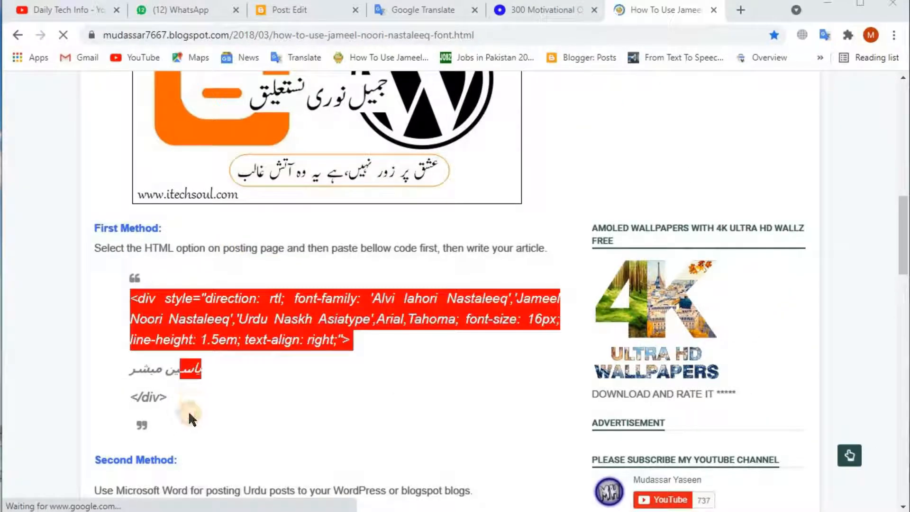
{"action": "right_click", "coordinate": [231, 323]}
{"action": "left_click", "coordinate": [231, 323]}
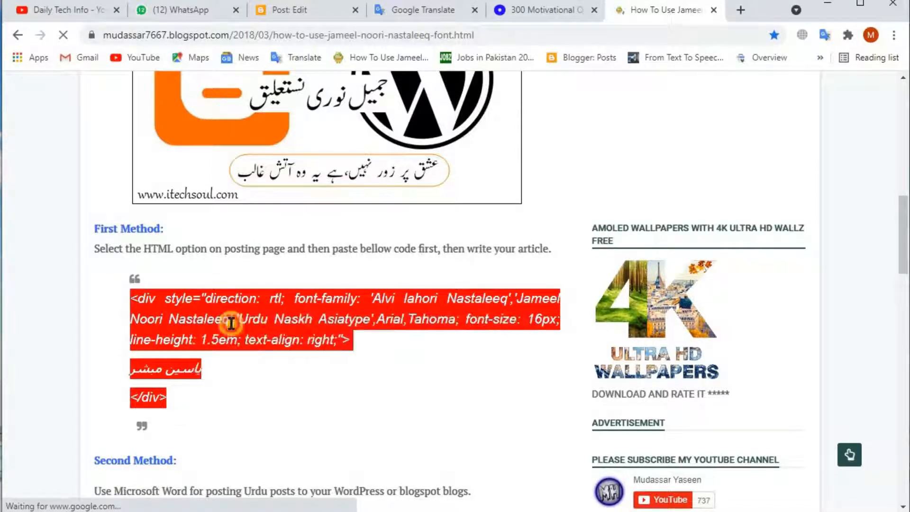
Step: Return to the Blogger post and paste the font code at the end of its HTML
{"action": "left_click", "coordinate": [294, 11]}
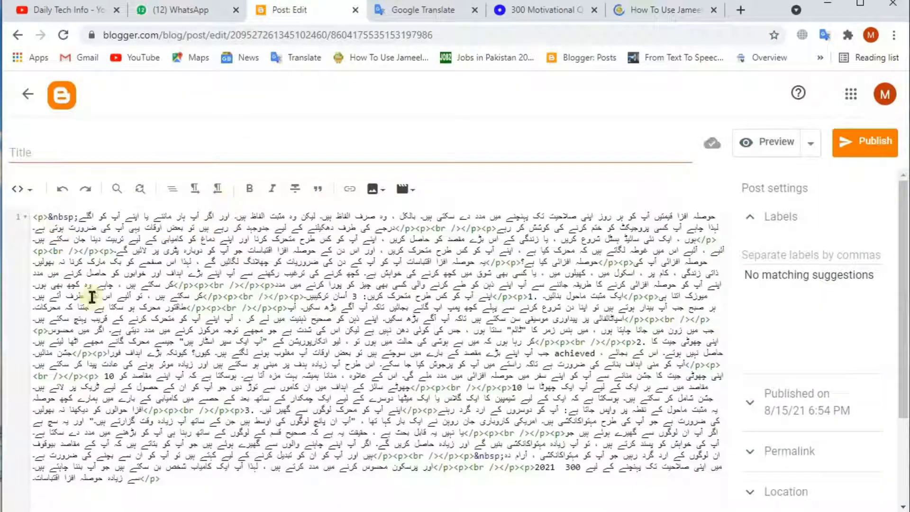
{"action": "right_click", "coordinate": [175, 491]}
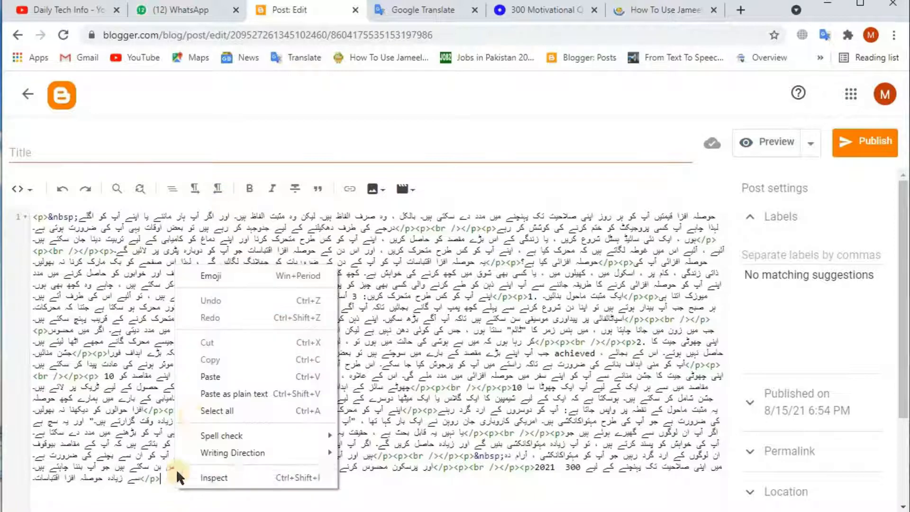
{"action": "left_click", "coordinate": [205, 374]}
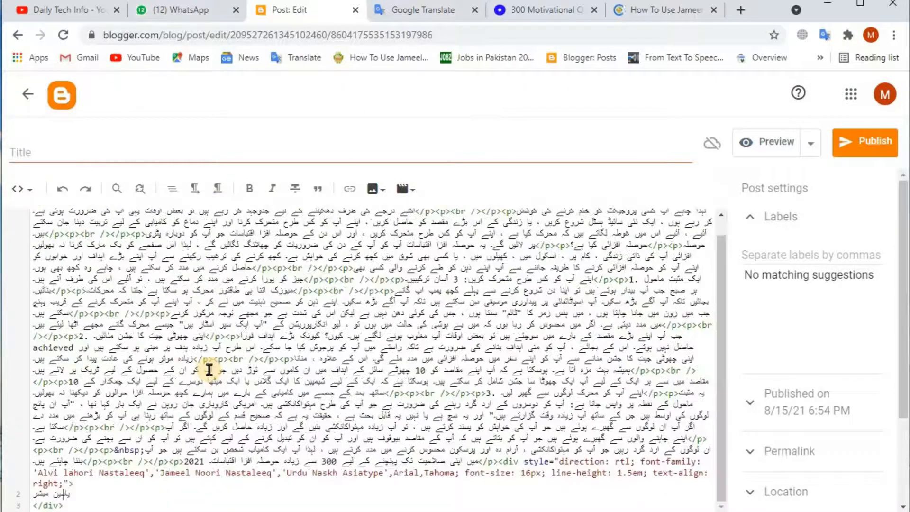
Step: Switch the post editor back to Compose view and examine the Urdu text down to its last line
{"action": "left_click", "coordinate": [29, 192]}
{"action": "left_click", "coordinate": [56, 195]}
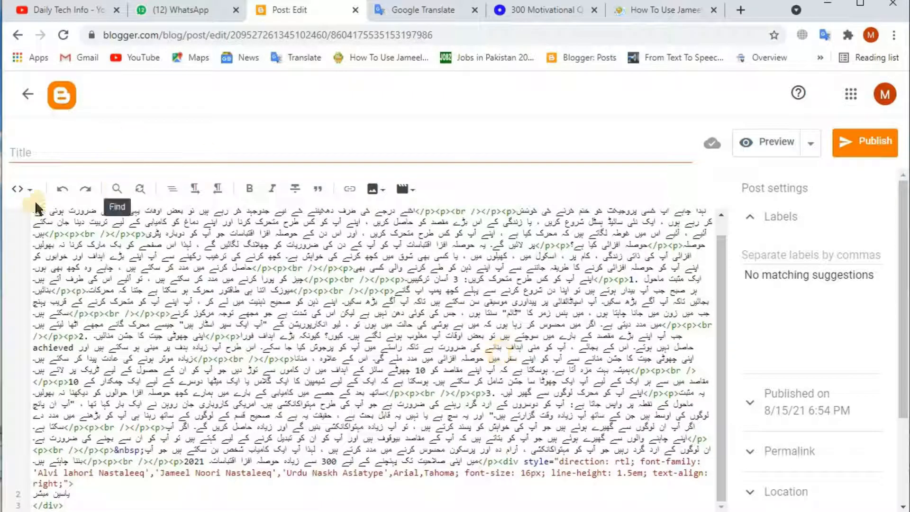
{"action": "left_click", "coordinate": [21, 188]}
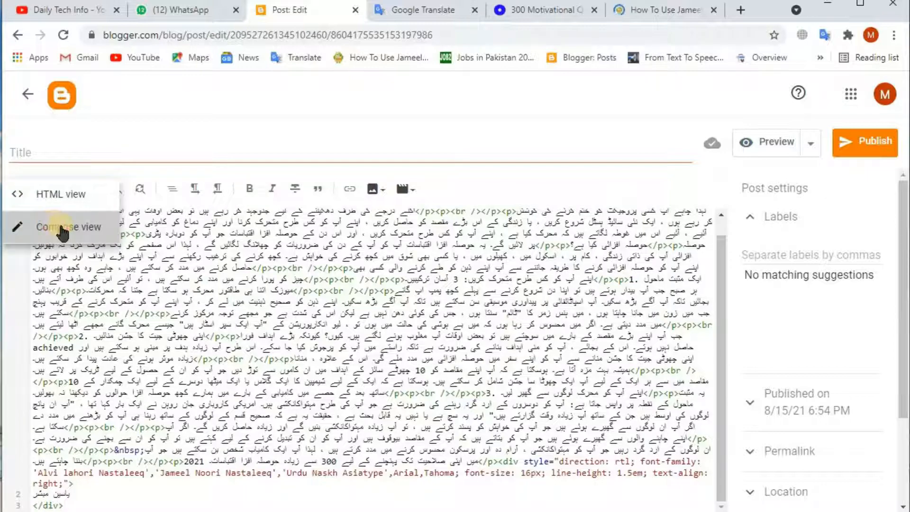
{"action": "left_click", "coordinate": [53, 227]}
{"action": "scroll", "coordinate": [446, 417], "scroll_direction": "down", "scroll_amount": 4}
{"action": "scroll", "coordinate": [445, 417], "scroll_direction": "up", "scroll_amount": 4}
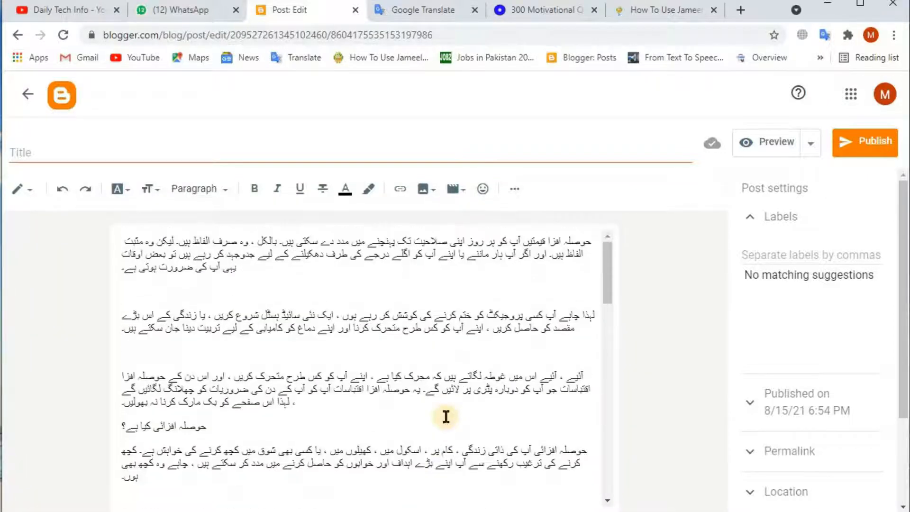
{"action": "left_click_drag", "start_coordinate": [586, 254], "coordinate": [538, 255]}
{"action": "left_click_drag", "start_coordinate": [419, 274], "coordinate": [192, 434]}
{"action": "left_click", "coordinate": [180, 458]}
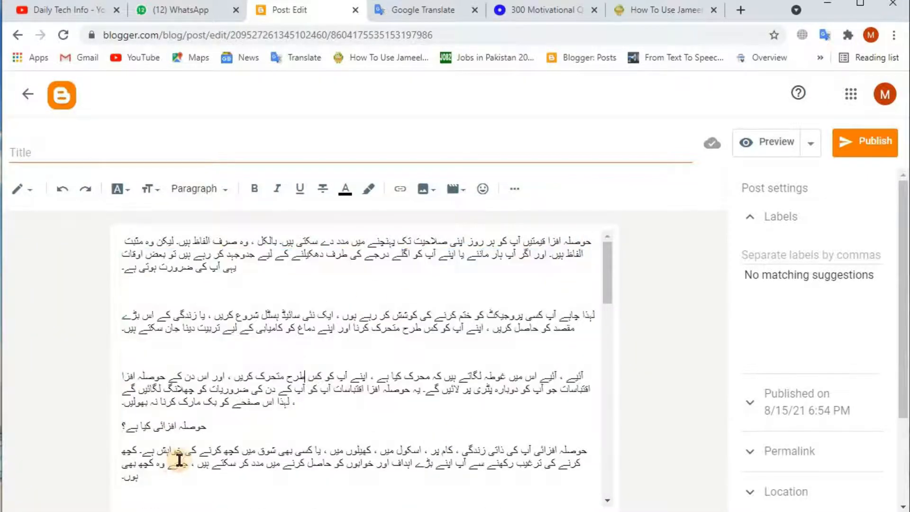
{"action": "scroll", "coordinate": [183, 451], "scroll_direction": "down", "scroll_amount": 6}
{"action": "scroll", "coordinate": [183, 451], "scroll_direction": "down", "scroll_amount": 8}
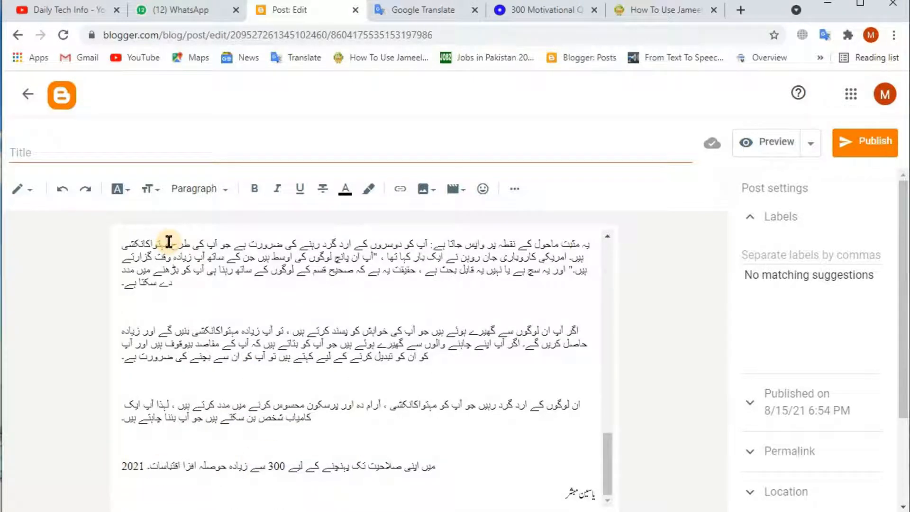
{"action": "key", "text": "ctrl+a"}
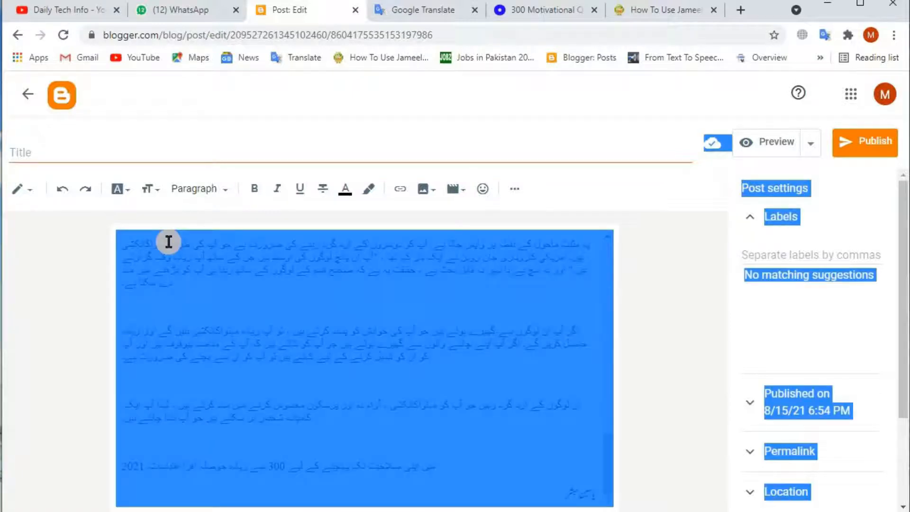
{"action": "left_click", "coordinate": [168, 242]}
{"action": "scroll", "coordinate": [229, 308], "scroll_direction": "up", "scroll_amount": 4}
{"action": "triple_click", "coordinate": [229, 306]}
{"action": "left_click", "coordinate": [235, 324]}
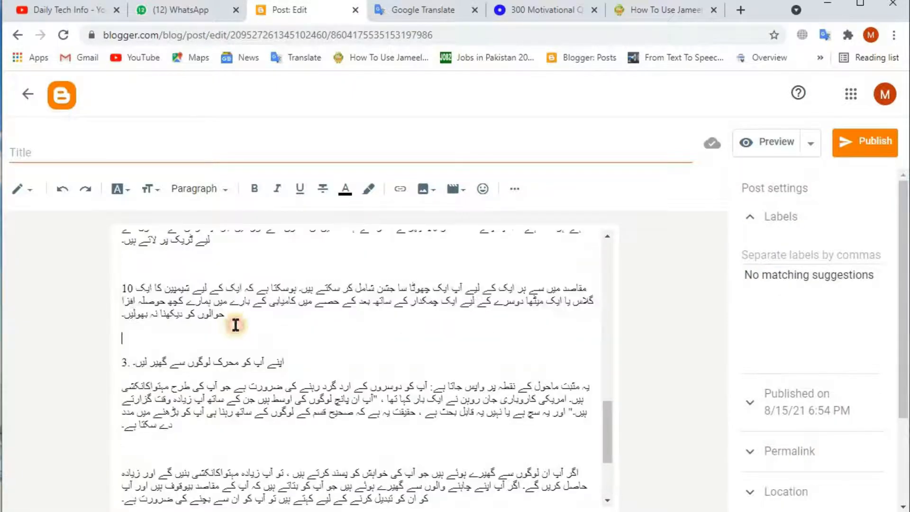
Step: Delete all the plain Urdu text in the post, leaving only the Nastaleeq-styled sample line
{"action": "scroll", "coordinate": [237, 320], "scroll_direction": "up", "scroll_amount": 12}
{"action": "left_click_drag", "start_coordinate": [579, 245], "coordinate": [123, 501]}
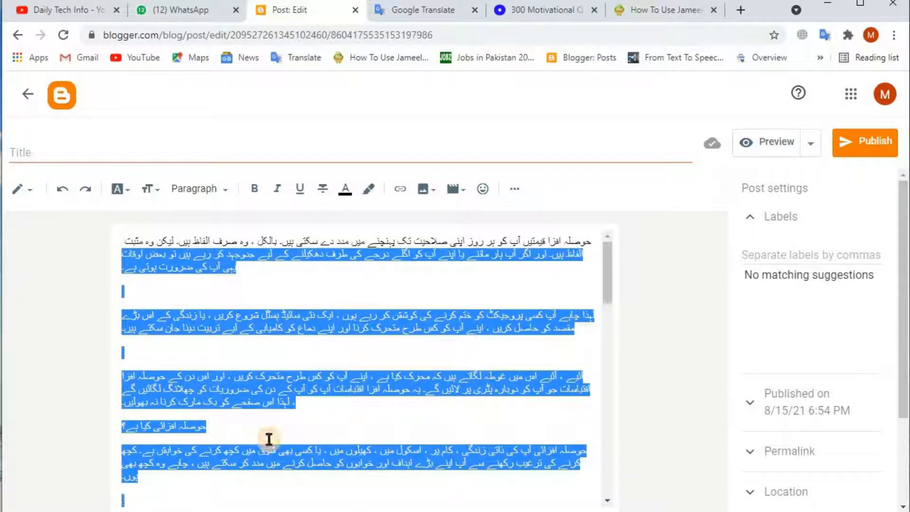
{"action": "key", "text": "BackSpace"}
{"action": "triple_click", "coordinate": [341, 252]}
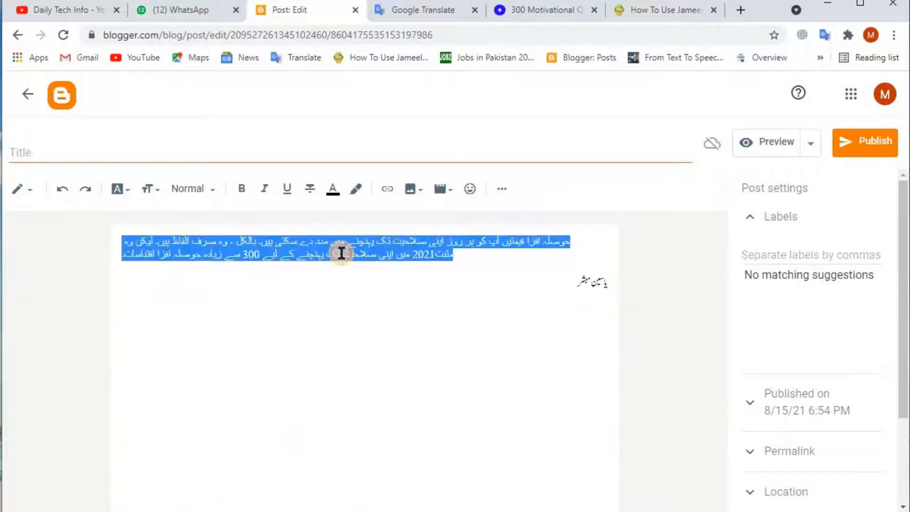
{"action": "key", "text": "BackSpace"}
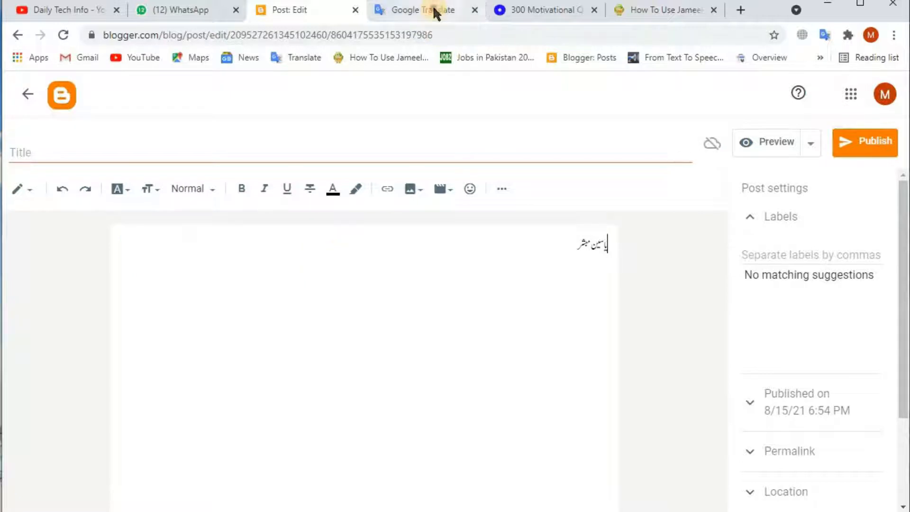
Step: Copy the full Urdu translation from Google Translate and paste it in the Blogger post in place of the styled sample line
{"action": "left_click", "coordinate": [428, 10]}
{"action": "left_click", "coordinate": [794, 320]}
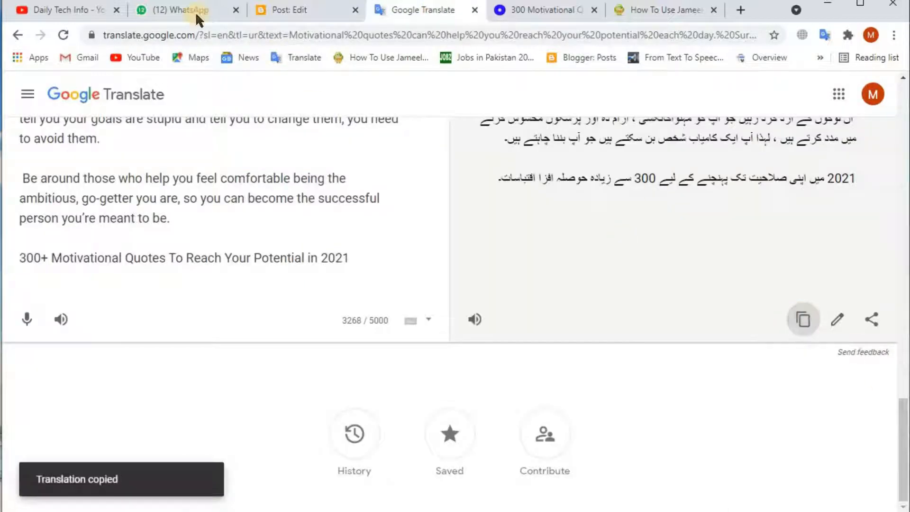
{"action": "left_click", "coordinate": [270, 10]}
{"action": "left_click_drag", "start_coordinate": [549, 265], "coordinate": [696, 235]}
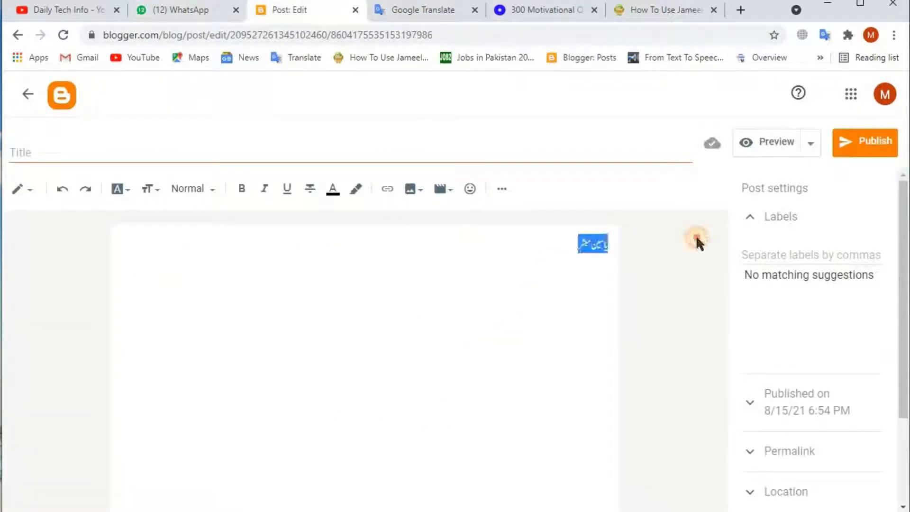
{"action": "key", "text": "BackSpace"}
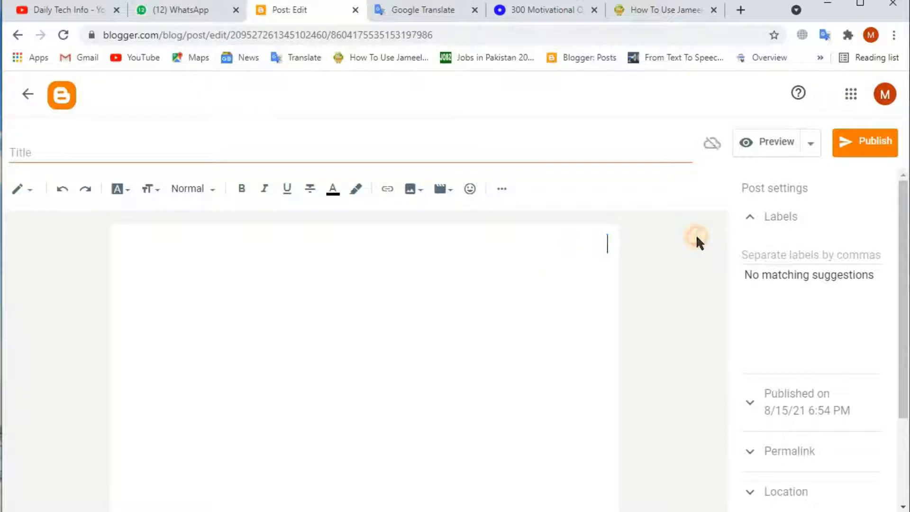
{"action": "right_click", "coordinate": [573, 255]}
{"action": "left_click", "coordinate": [610, 369]}
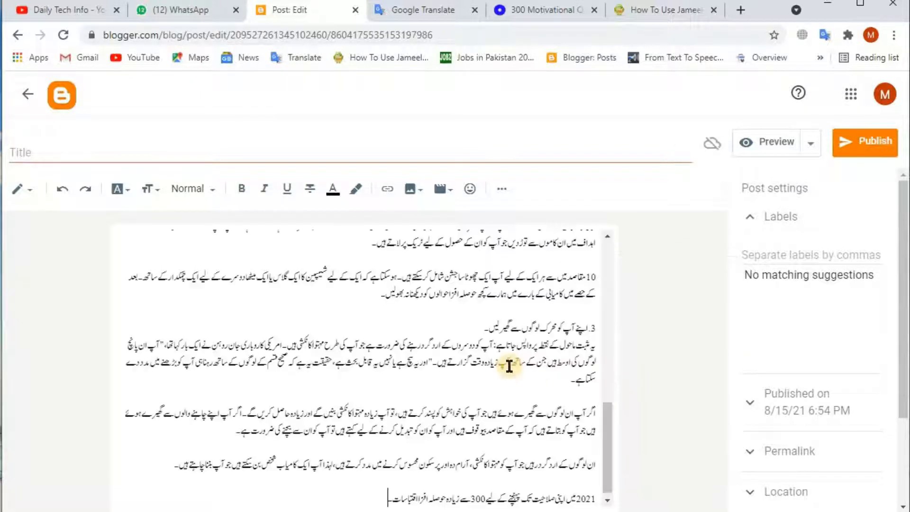
Step: Set the font size of the entire Urdu text to Medium and check the post from beginning to end
{"action": "scroll", "coordinate": [474, 379], "scroll_direction": "up", "scroll_amount": 6}
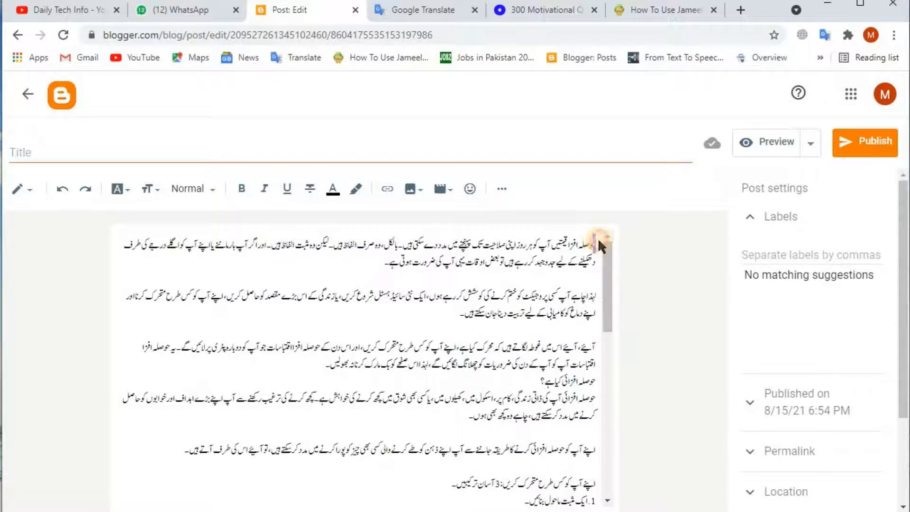
{"action": "left_click_drag", "start_coordinate": [598, 237], "coordinate": [474, 502]}
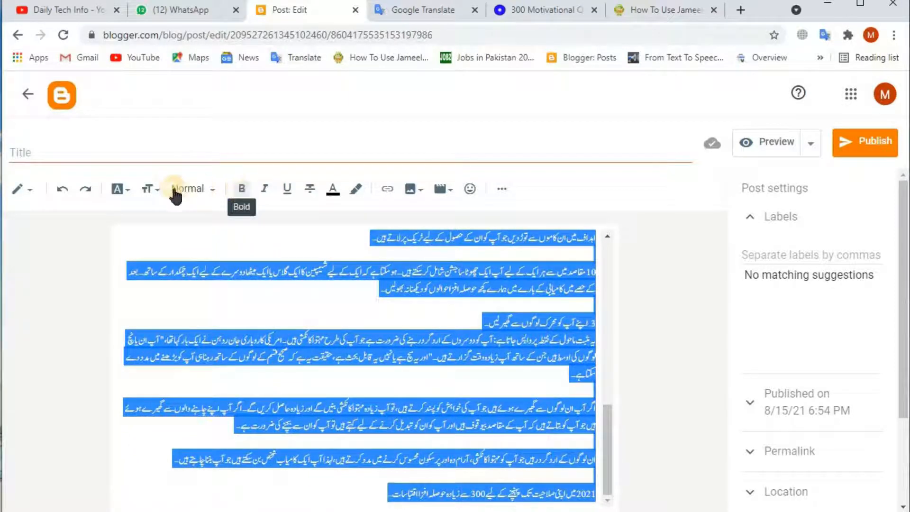
{"action": "left_click", "coordinate": [150, 189]}
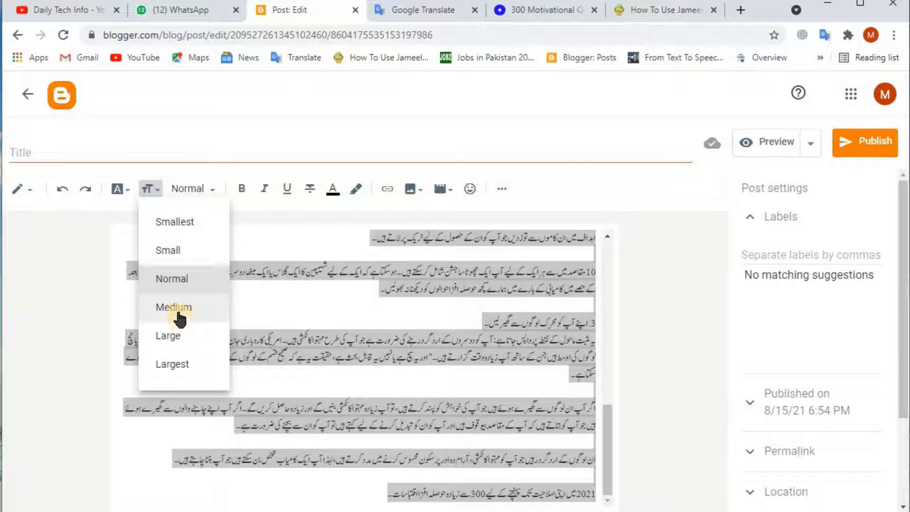
{"action": "left_click", "coordinate": [176, 308]}
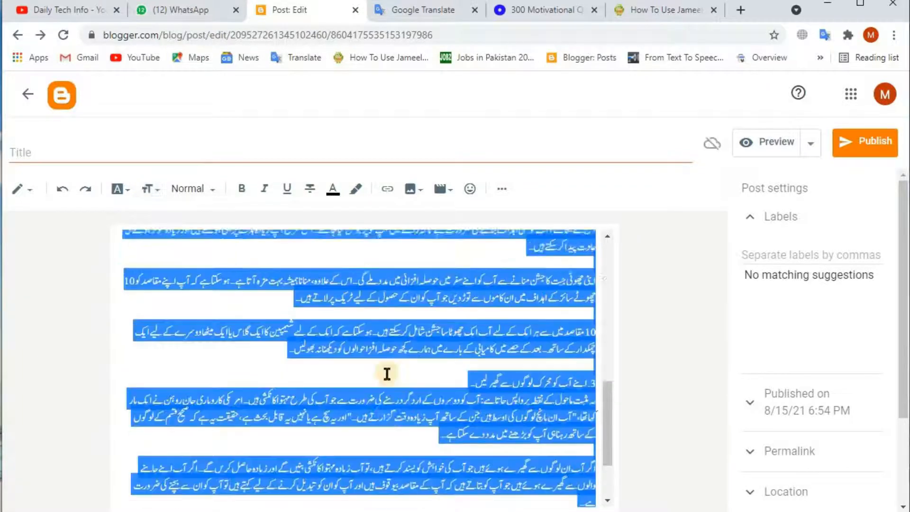
{"action": "scroll", "coordinate": [387, 374], "scroll_direction": "up", "scroll_amount": 10}
{"action": "left_click", "coordinate": [238, 274]}
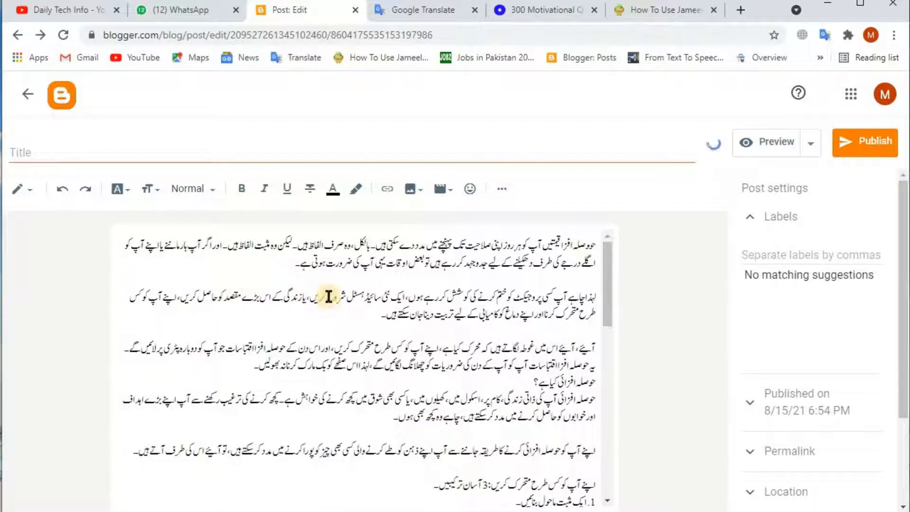
{"action": "scroll", "coordinate": [386, 362], "scroll_direction": "down", "scroll_amount": 10}
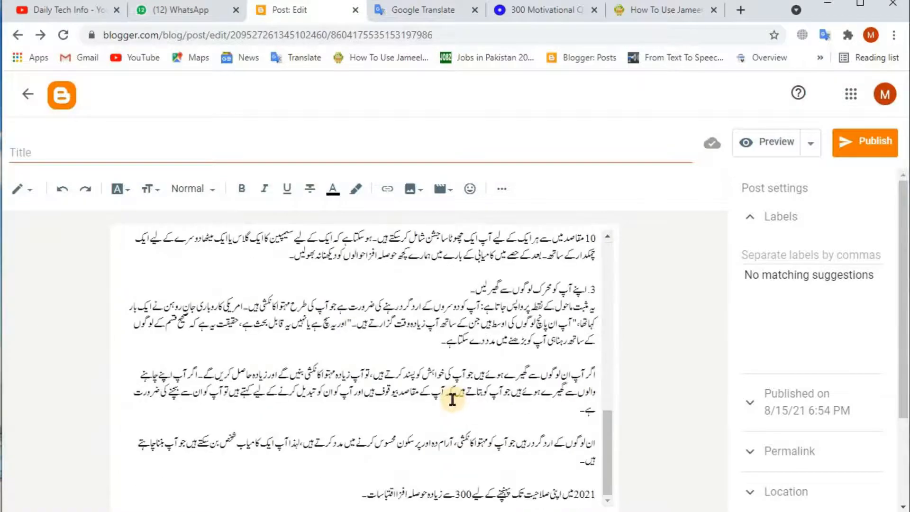
{"action": "scroll", "coordinate": [453, 400], "scroll_direction": "up", "scroll_amount": 5}
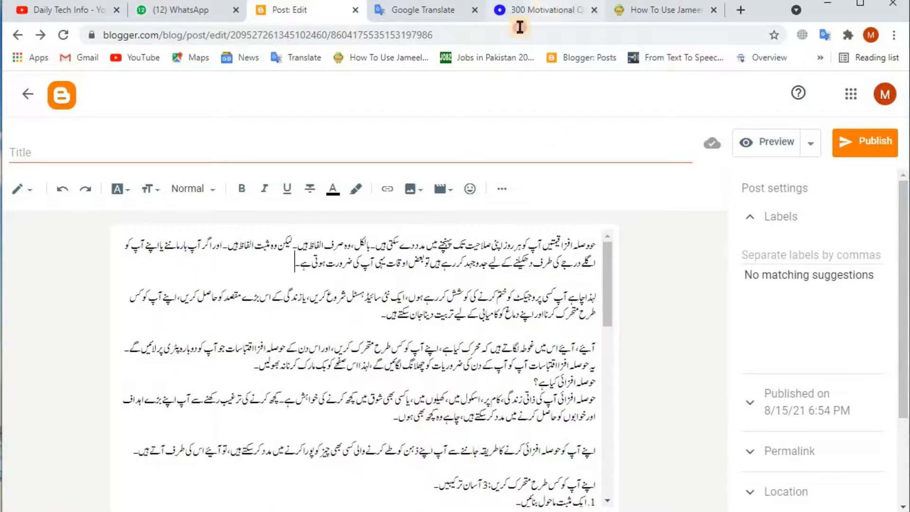
Step: Copy the main heading of the Oberlo motivational quotes article
{"action": "left_click", "coordinate": [530, 10]}
{"action": "scroll", "coordinate": [514, 206], "scroll_direction": "up", "scroll_amount": 15}
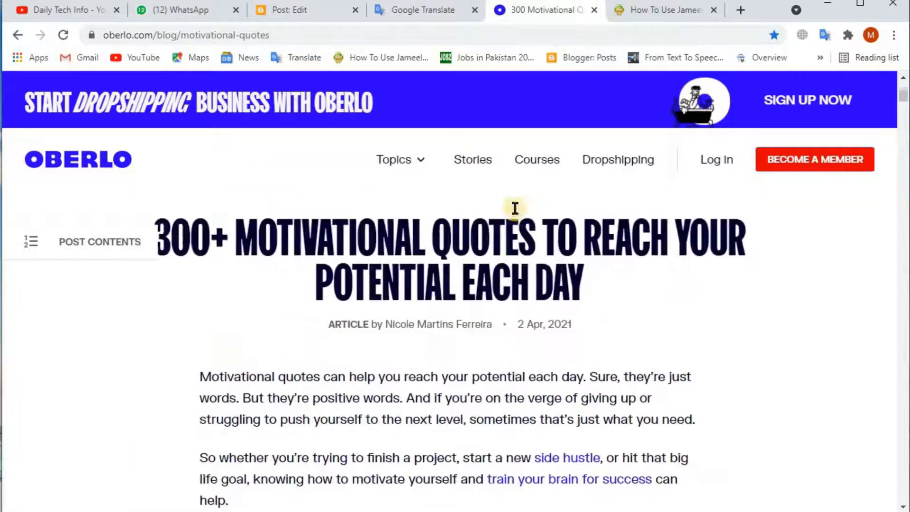
{"action": "triple_click", "coordinate": [473, 235]}
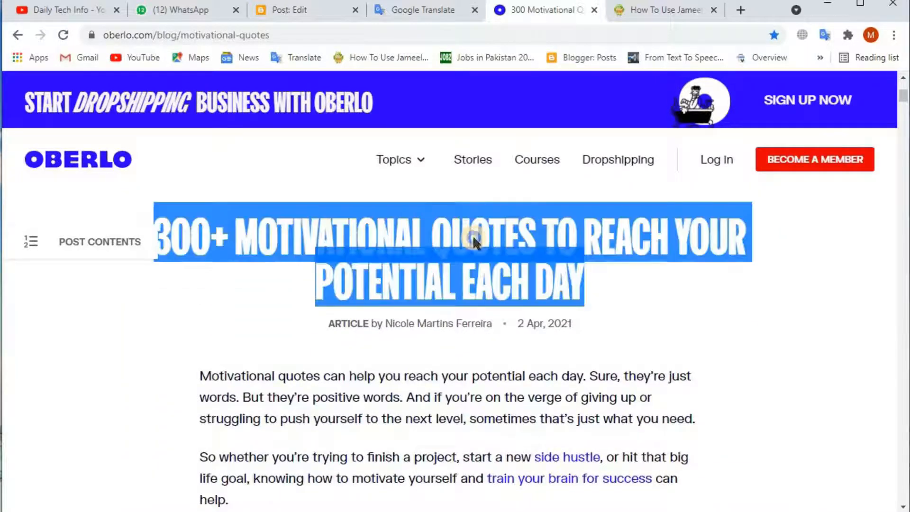
{"action": "right_click", "coordinate": [474, 236]}
{"action": "left_click", "coordinate": [499, 248]}
Step: Return to the Blogger post and paste "300+ MOTIVATIONAL QUOTES TO REACH YOUR POTENTIAL EACH DAY" as its title
{"action": "left_click", "coordinate": [288, 10]}
{"action": "left_click", "coordinate": [264, 163]}
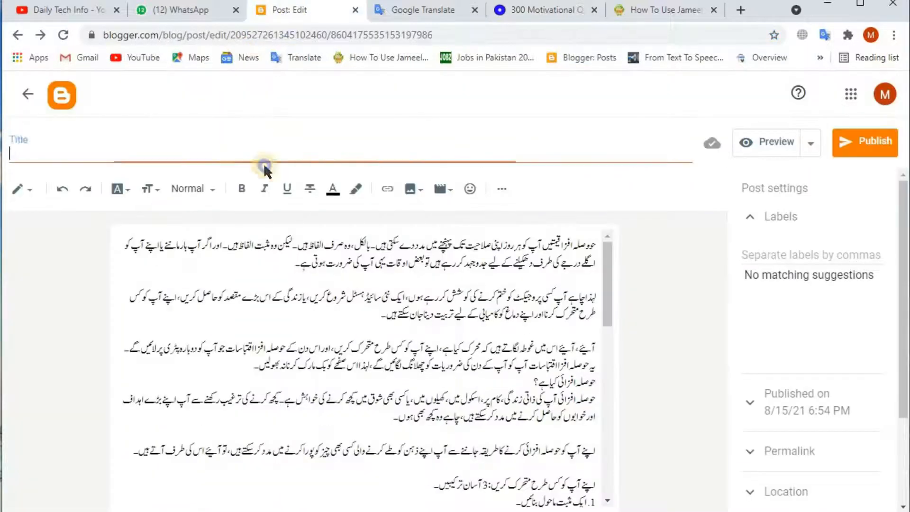
{"action": "right_click", "coordinate": [264, 163]}
{"action": "left_click", "coordinate": [271, 258]}
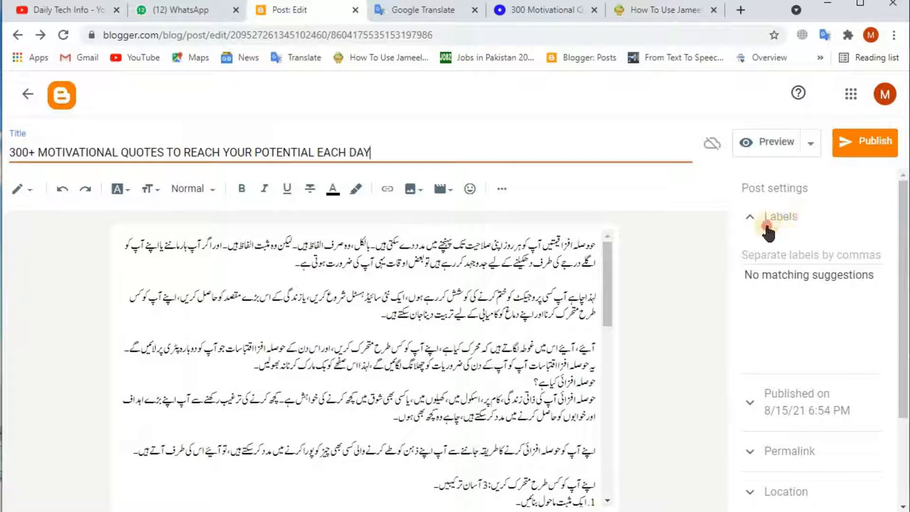
Step: Look through the existing labels available in the post settings
{"action": "left_click", "coordinate": [766, 226]}
{"action": "left_click", "coordinate": [778, 213]}
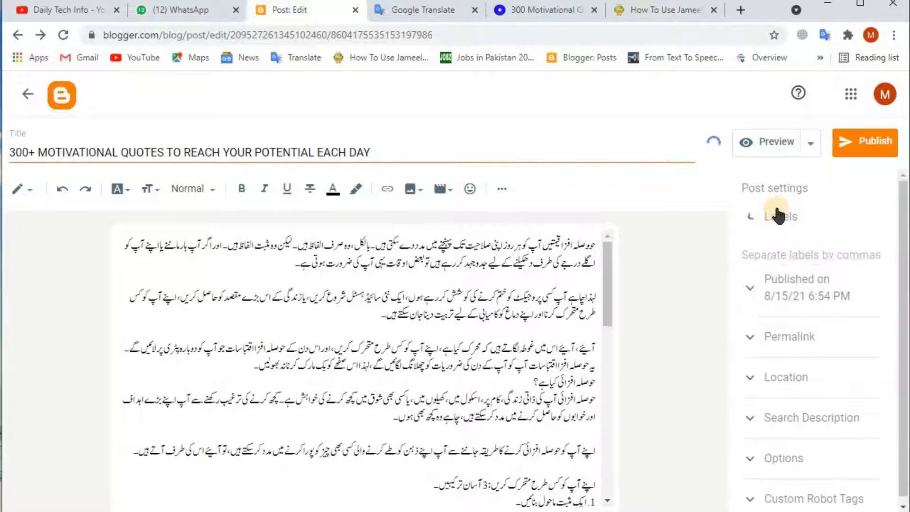
{"action": "left_click", "coordinate": [782, 247]}
{"action": "scroll", "coordinate": [805, 417], "scroll_direction": "down", "scroll_amount": 5}
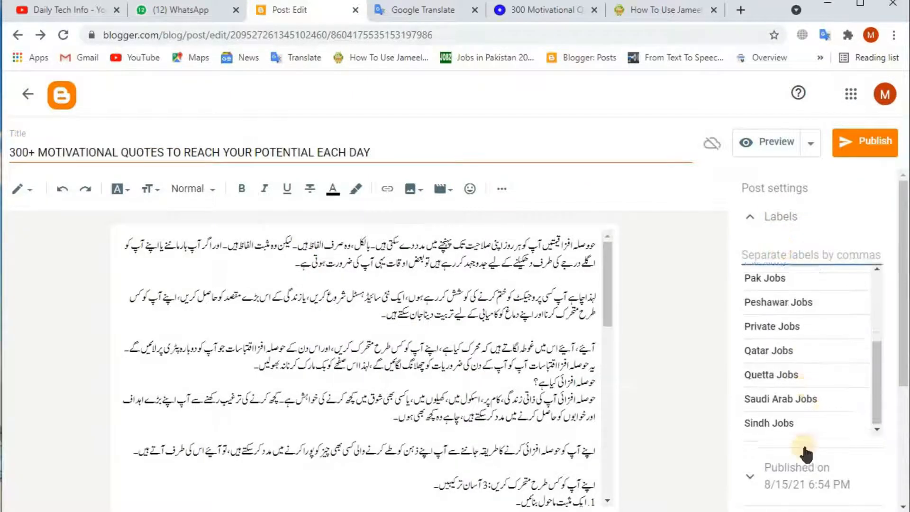
Step: Copy the post title and paste it as the post's search description
{"action": "triple_click", "coordinate": [274, 153]}
{"action": "right_click", "coordinate": [298, 153]}
{"action": "left_click", "coordinate": [311, 203]}
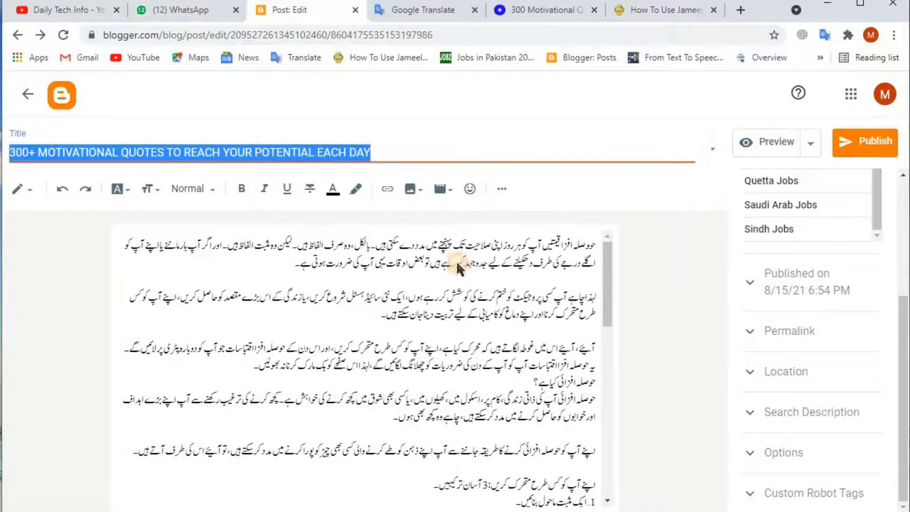
{"action": "left_click", "coordinate": [801, 412]}
{"action": "right_click", "coordinate": [782, 390]}
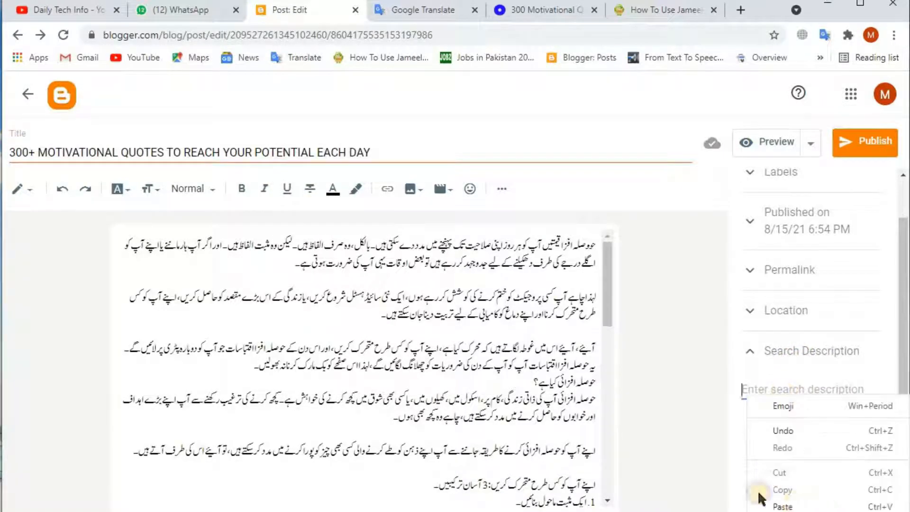
{"action": "left_click", "coordinate": [783, 506]}
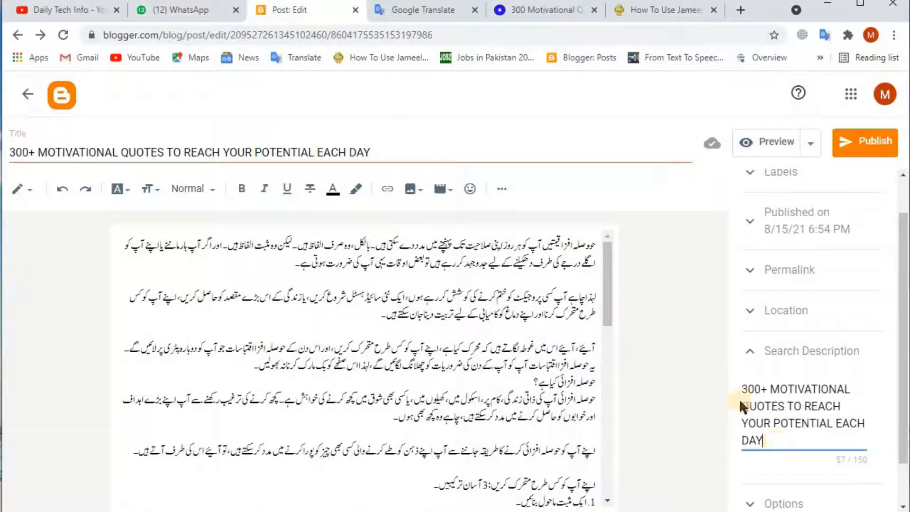
{"action": "left_click", "coordinate": [750, 351]}
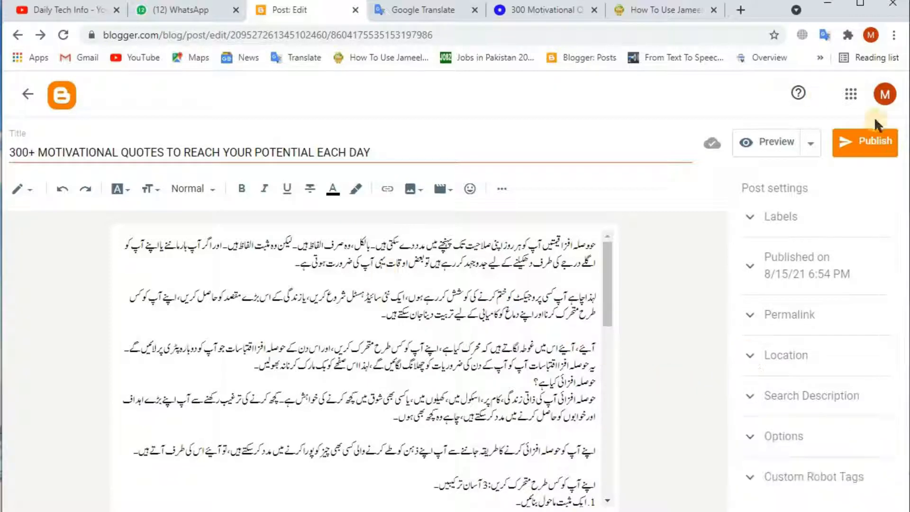
Step: Publish the post to the blog and confirm the publication
{"action": "left_click", "coordinate": [855, 154]}
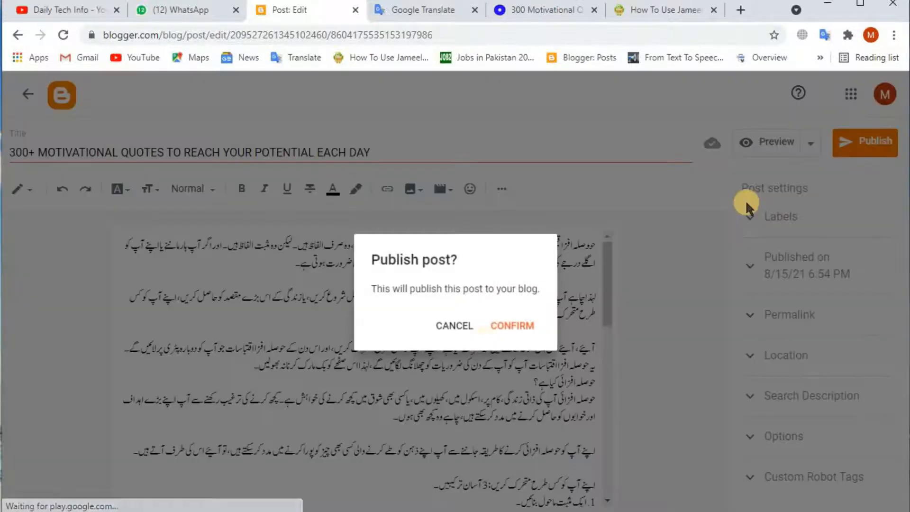
{"action": "left_click", "coordinate": [512, 325]}
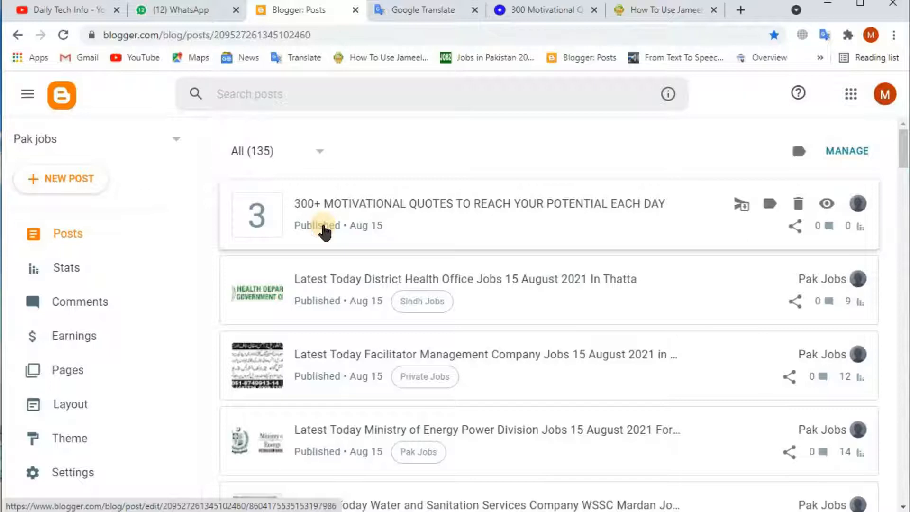
Step: Switch to YouTube, look through the videos in Daily Tech Info's Blogger Course 2021 playlist, and return to the channel's playlists
{"action": "left_click", "coordinate": [86, 14]}
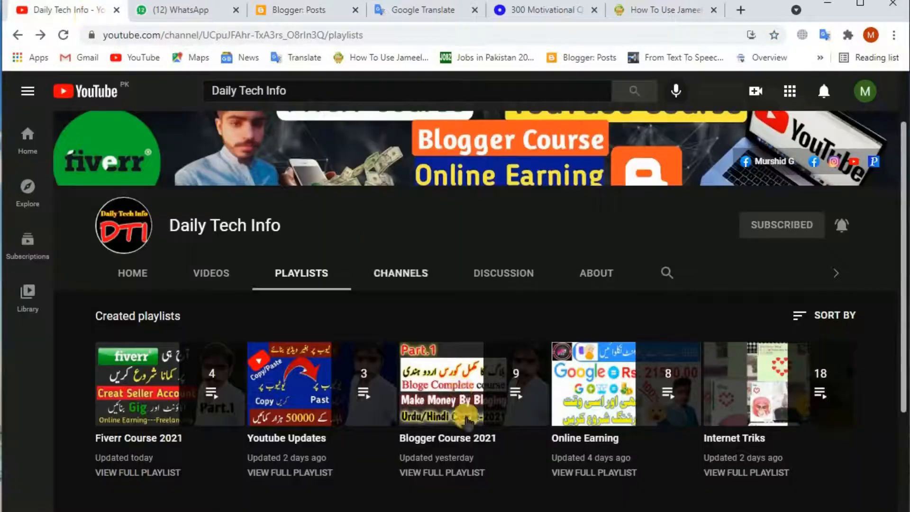
{"action": "left_click", "coordinate": [454, 475]}
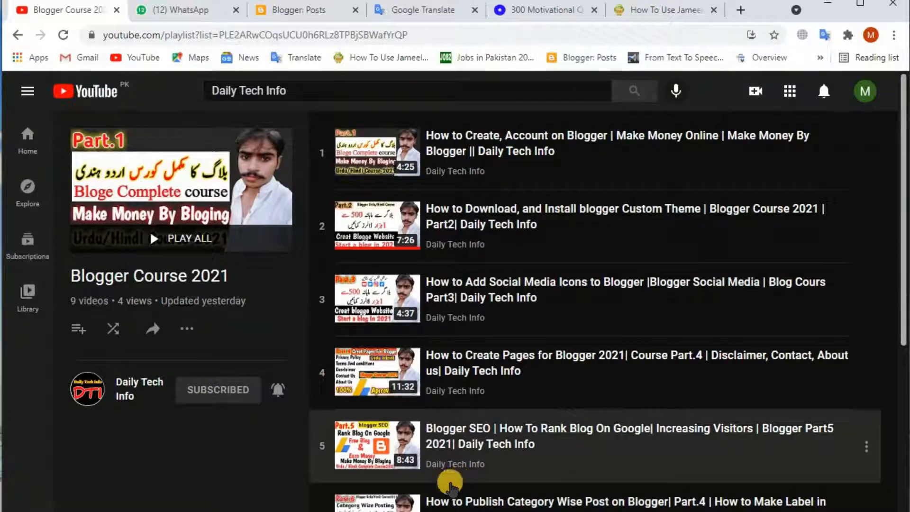
{"action": "scroll", "coordinate": [449, 483], "scroll_direction": "down", "scroll_amount": 5}
{"action": "scroll", "coordinate": [480, 376], "scroll_direction": "up", "scroll_amount": 5}
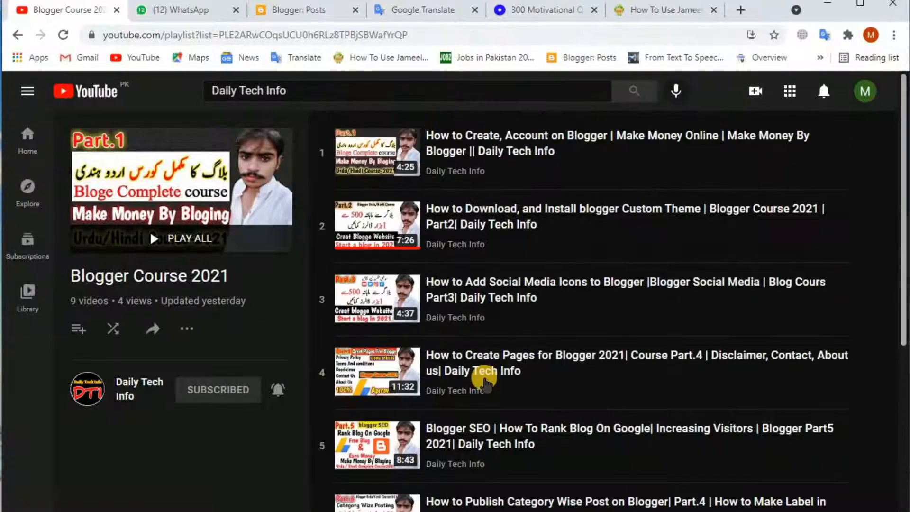
{"action": "scroll", "coordinate": [474, 365], "scroll_direction": "down", "scroll_amount": 5}
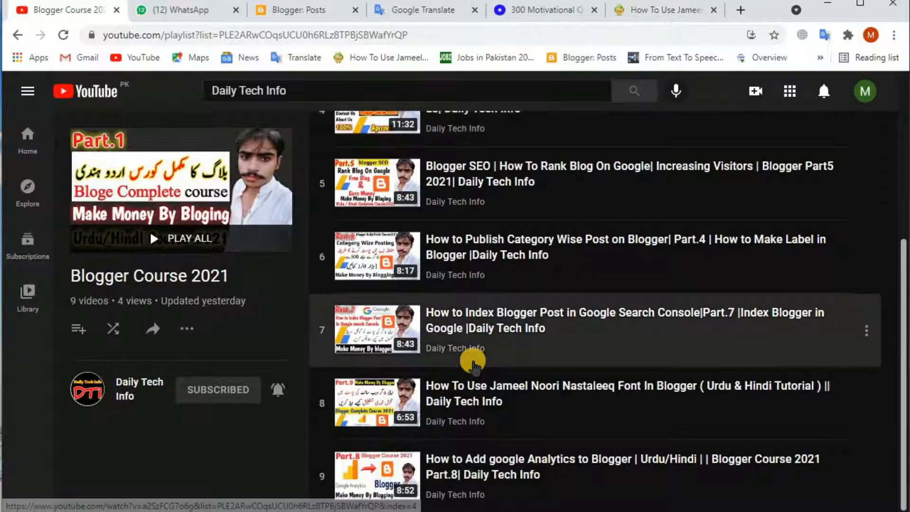
{"action": "scroll", "coordinate": [473, 363], "scroll_direction": "up", "scroll_amount": 5}
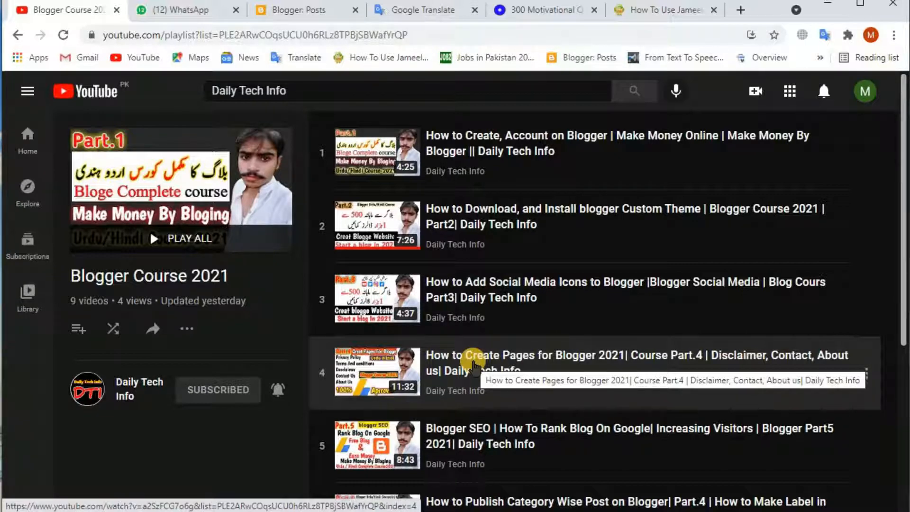
{"action": "scroll", "coordinate": [476, 367], "scroll_direction": "down", "scroll_amount": 5}
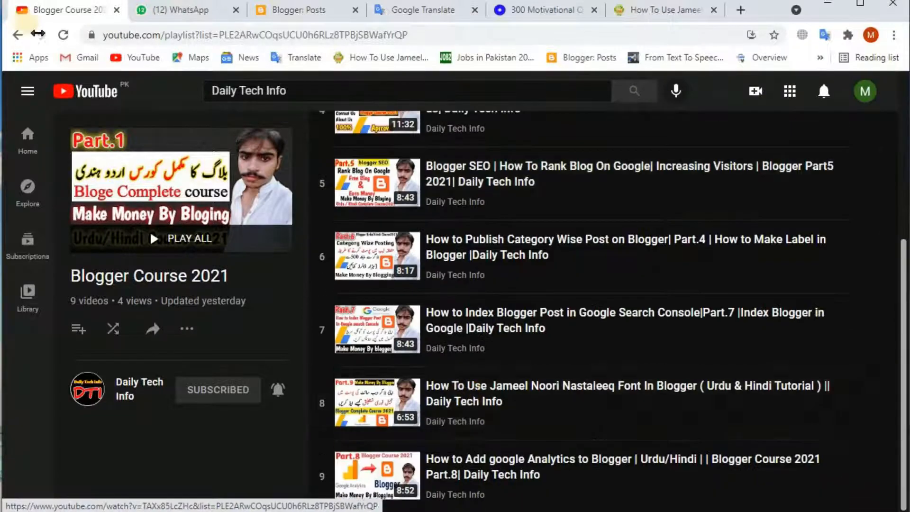
{"action": "left_click", "coordinate": [19, 34]}
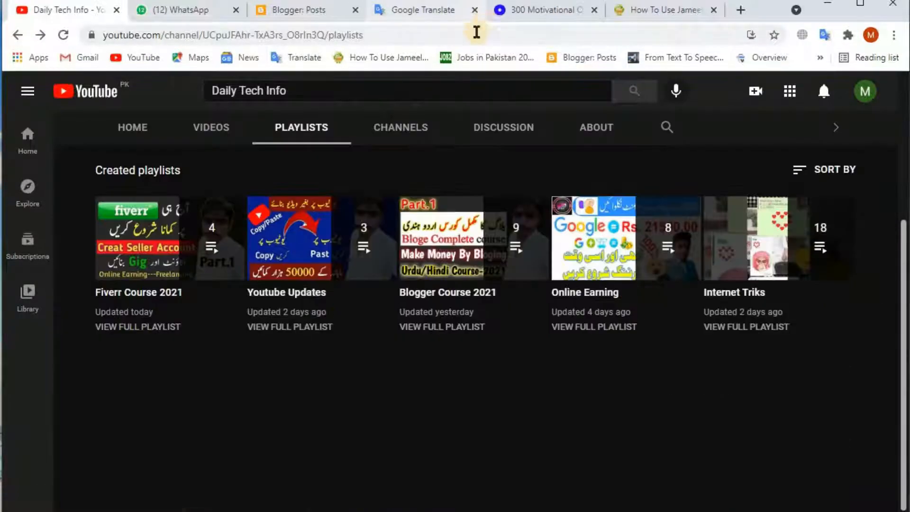
Step: Return to Google Translate and review the Urdu translation down to its last line
{"action": "left_click", "coordinate": [448, 11]}
{"action": "scroll", "coordinate": [670, 252], "scroll_direction": "up", "scroll_amount": 10}
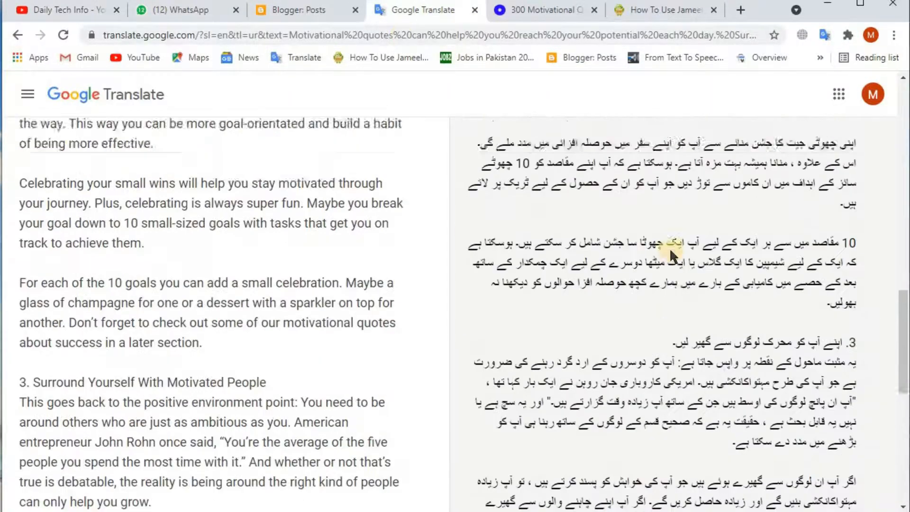
{"action": "triple_click", "coordinate": [670, 250]}
{"action": "scroll", "coordinate": [670, 251], "scroll_direction": "down", "scroll_amount": 20}
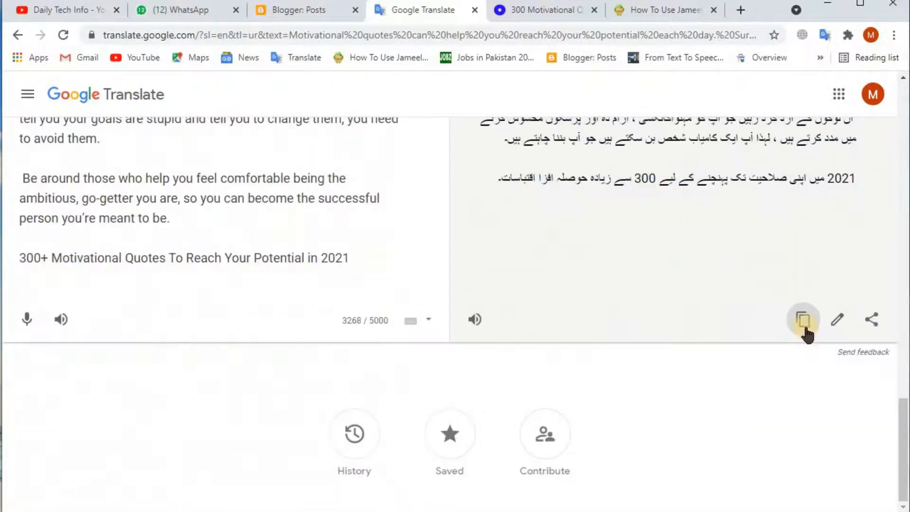
Step: Copy the Urdu translation, close the Jameel Noori font tutorial page, and open the bookmarked Duplichecker plagiarism checker in a new tab
{"action": "left_click", "coordinate": [805, 328]}
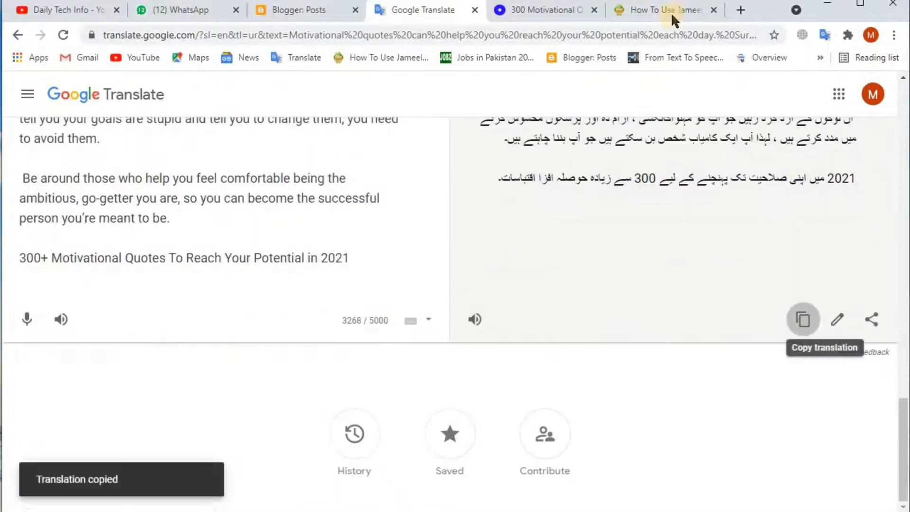
{"action": "left_click", "coordinate": [737, 8]}
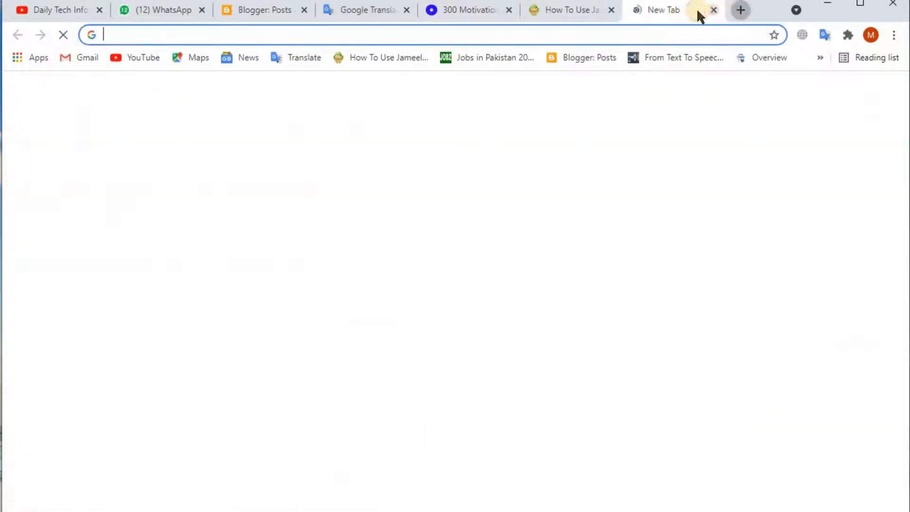
{"action": "left_click", "coordinate": [610, 10]}
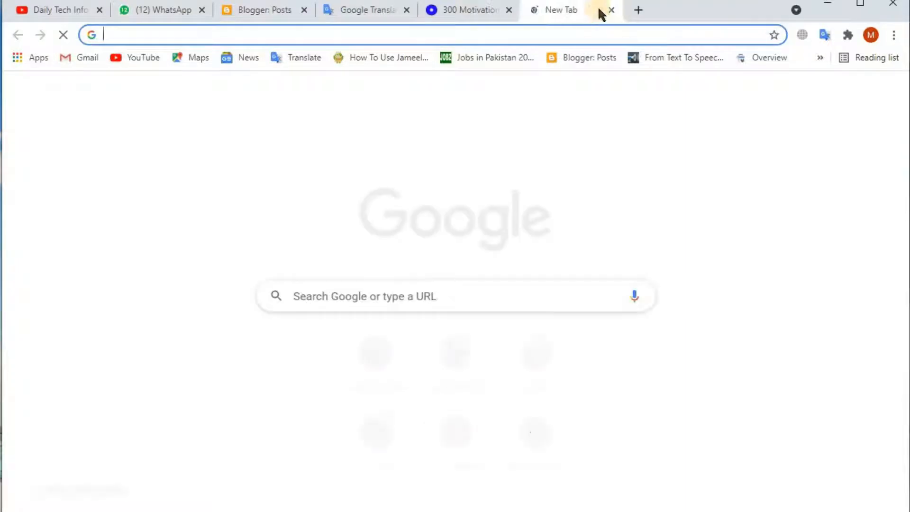
{"action": "left_click", "coordinate": [820, 57]}
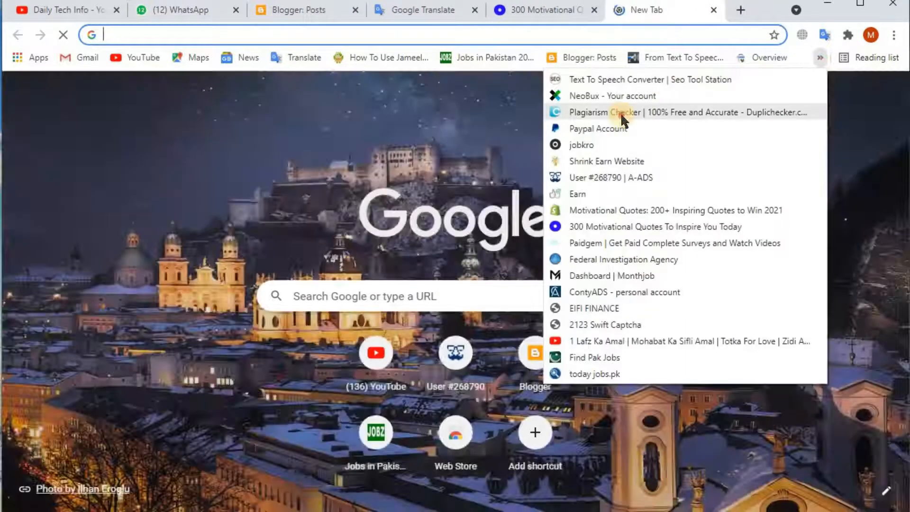
{"action": "left_click", "coordinate": [621, 113]}
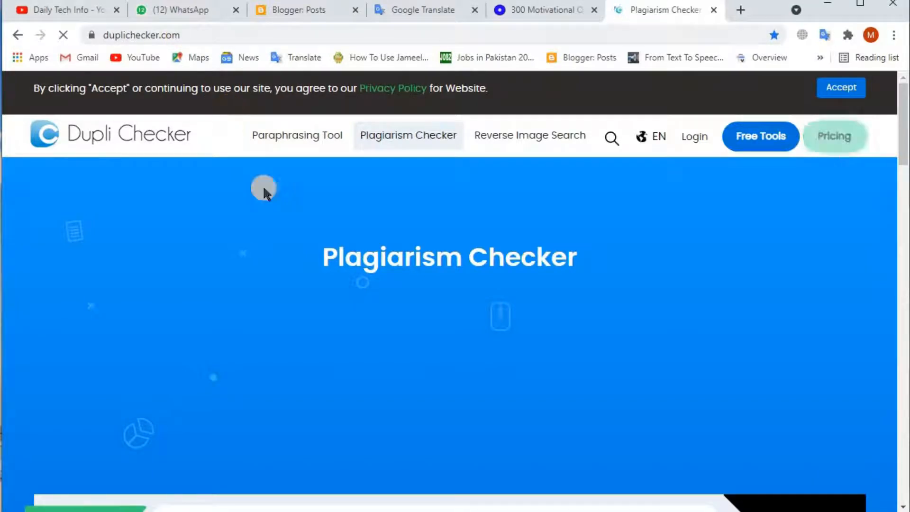
{"action": "scroll", "coordinate": [260, 189], "scroll_direction": "down", "scroll_amount": 6}
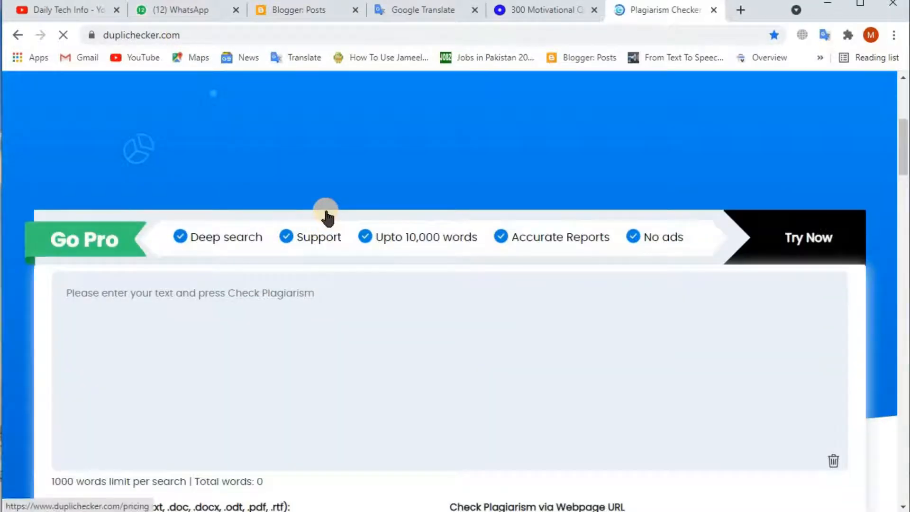
Step: Copy the Urdu translation from Google Translate again and paste it into Duplichecker's plagiarism text box
{"action": "right_click", "coordinate": [167, 287]}
{"action": "left_click", "coordinate": [426, 10]}
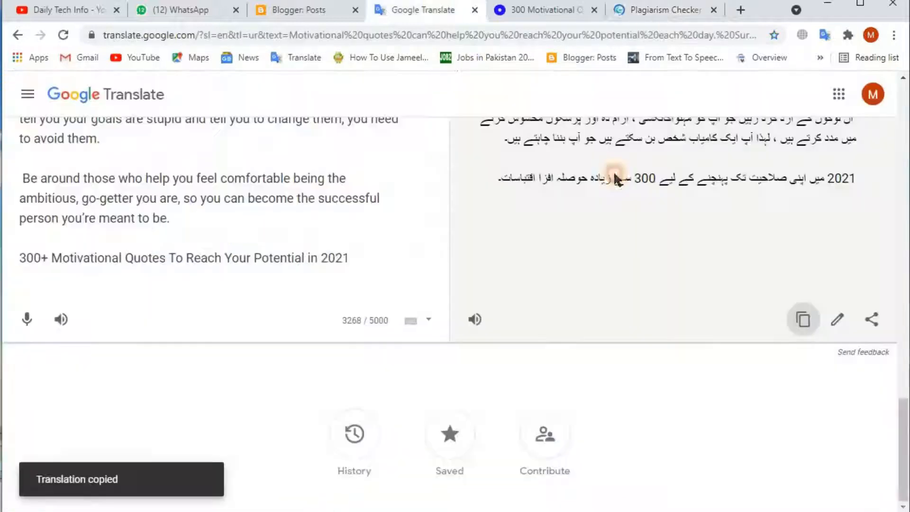
{"action": "left_click", "coordinate": [804, 320]}
{"action": "left_click", "coordinate": [664, 10]}
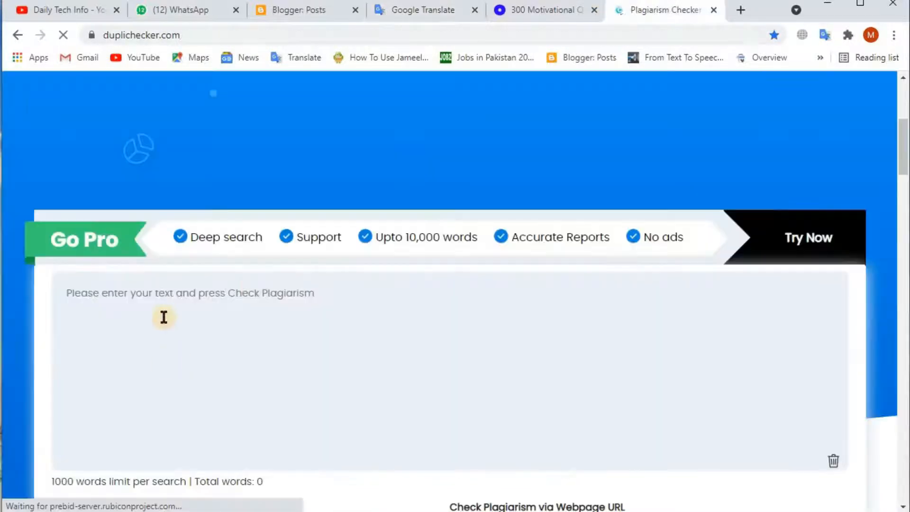
{"action": "right_click", "coordinate": [164, 317]}
{"action": "left_click", "coordinate": [200, 425]}
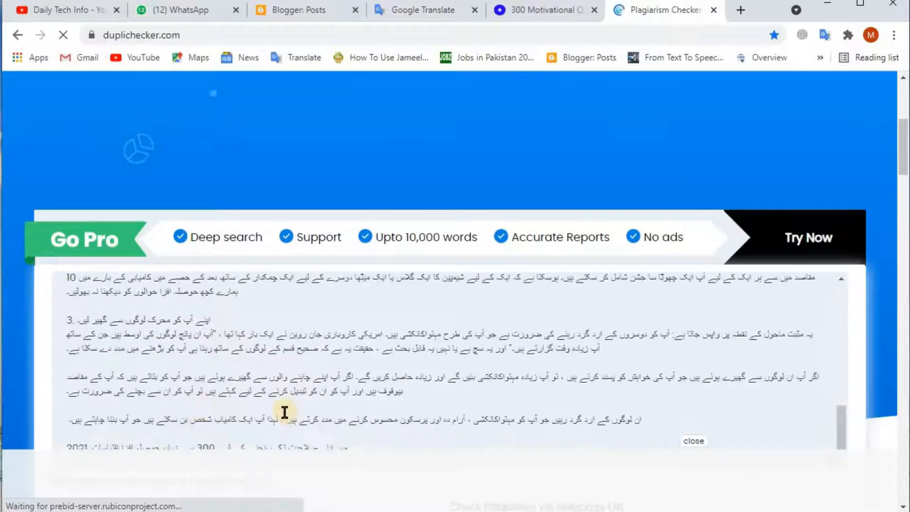
Step: Complete the reCAPTCHA, run the plagiarism check on the pasted Urdu text, and dismiss the advertisement during the scan
{"action": "scroll", "coordinate": [285, 415], "scroll_direction": "down", "scroll_amount": 6}
{"action": "scroll", "coordinate": [285, 415], "scroll_direction": "down", "scroll_amount": 2}
{"action": "scroll", "coordinate": [284, 414], "scroll_direction": "up", "scroll_amount": 3}
{"action": "scroll", "coordinate": [345, 434], "scroll_direction": "down", "scroll_amount": 3}
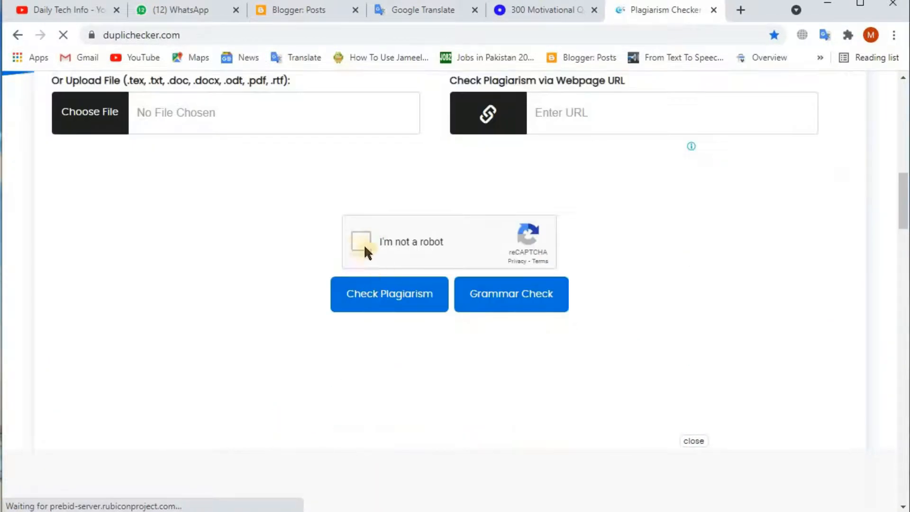
{"action": "left_click", "coordinate": [360, 243]}
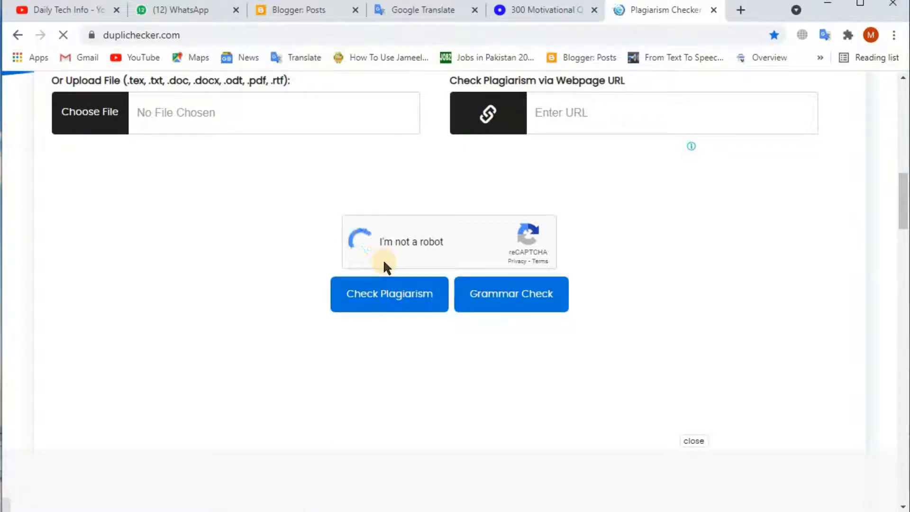
{"action": "left_click", "coordinate": [374, 295]}
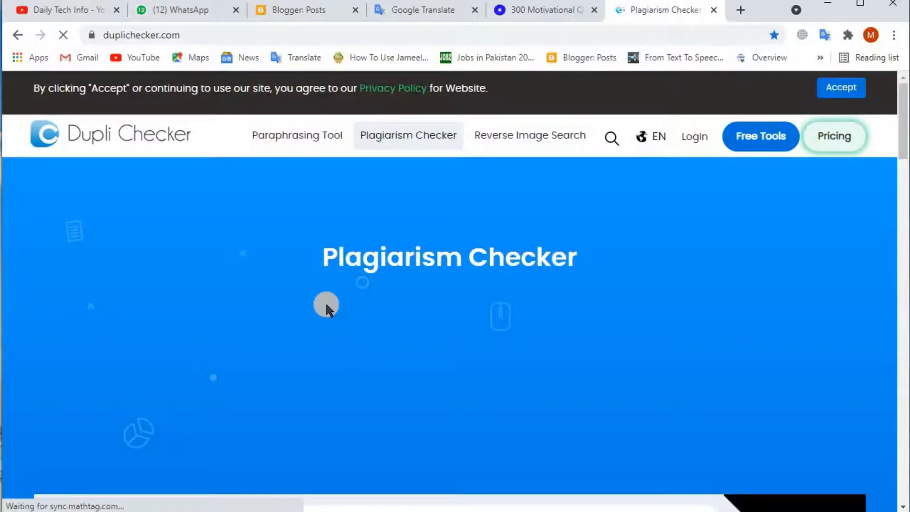
{"action": "scroll", "coordinate": [318, 310], "scroll_direction": "down", "scroll_amount": 10}
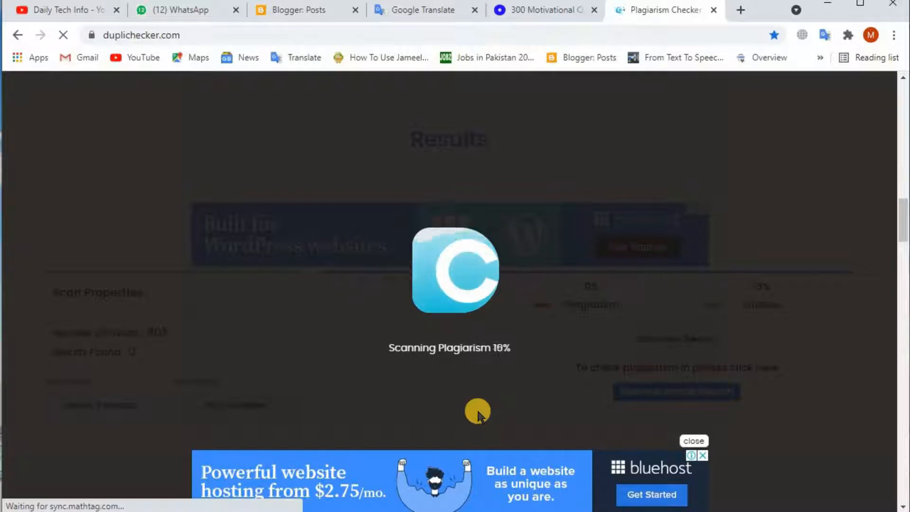
{"action": "left_click", "coordinate": [694, 440]}
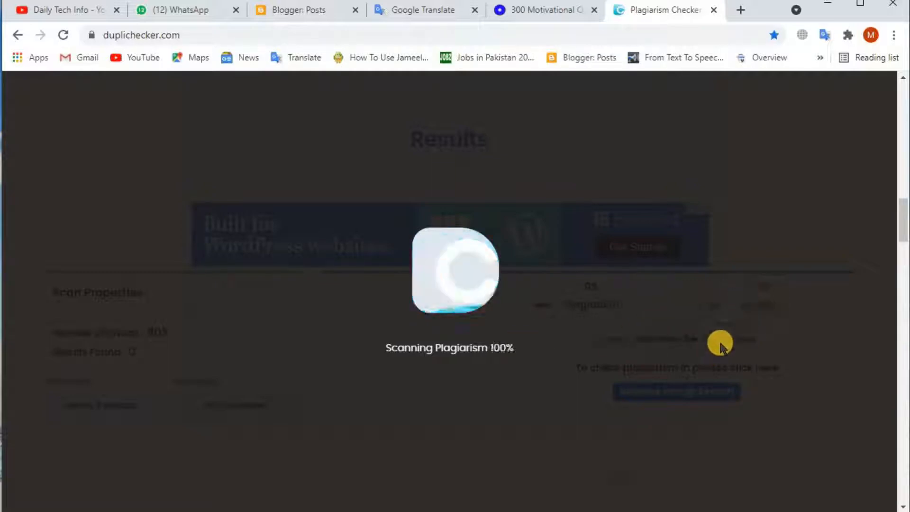
Step: Examine the plagiarism and unique percentages, the matched source, and the highlighted sentence in the scanned Urdu text
{"action": "scroll", "coordinate": [588, 278], "scroll_direction": "down", "scroll_amount": 3}
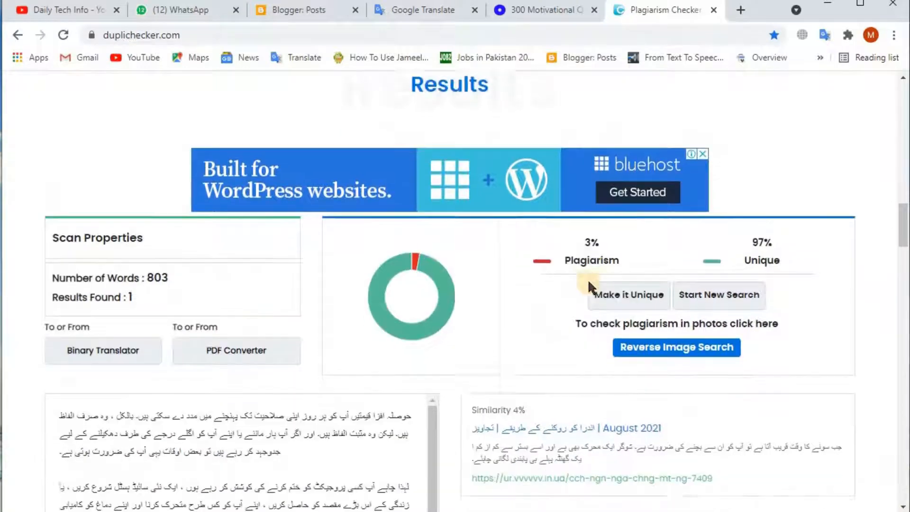
{"action": "scroll", "coordinate": [579, 274], "scroll_direction": "up", "scroll_amount": 1}
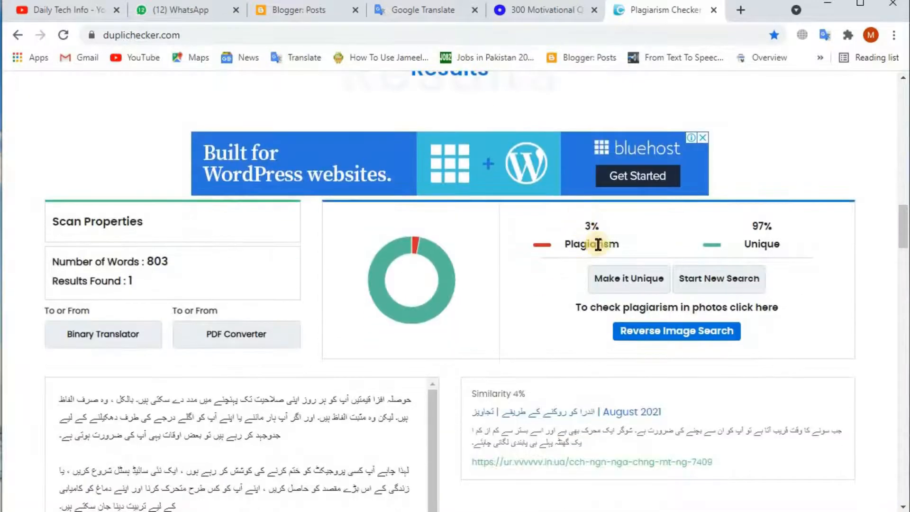
{"action": "scroll", "coordinate": [569, 241], "scroll_direction": "down", "scroll_amount": 5}
{"action": "scroll", "coordinate": [346, 302], "scroll_direction": "down", "scroll_amount": 10}
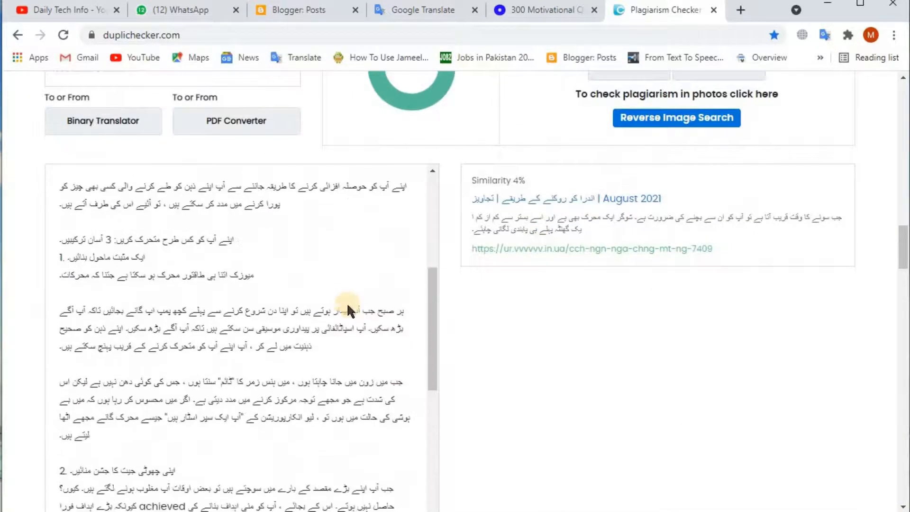
{"action": "scroll", "coordinate": [334, 317], "scroll_direction": "down", "scroll_amount": 5}
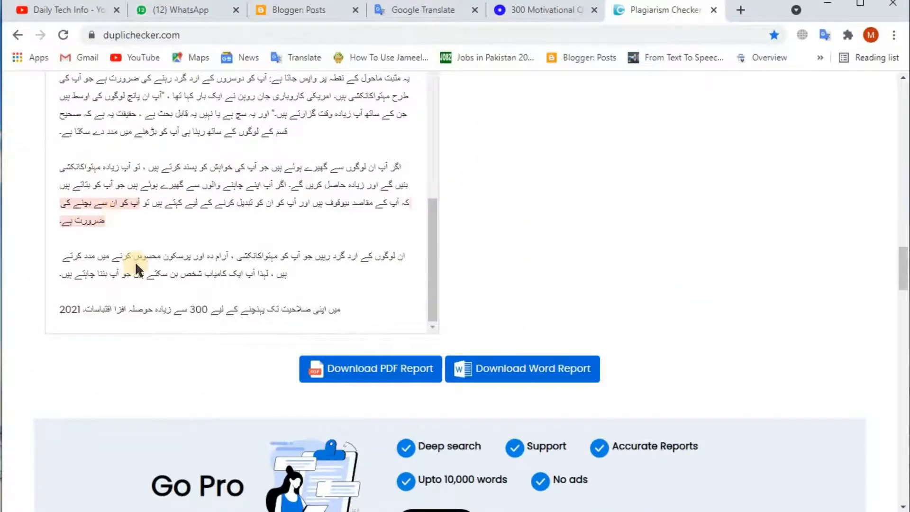
{"action": "scroll", "coordinate": [152, 318], "scroll_direction": "down", "scroll_amount": 3}
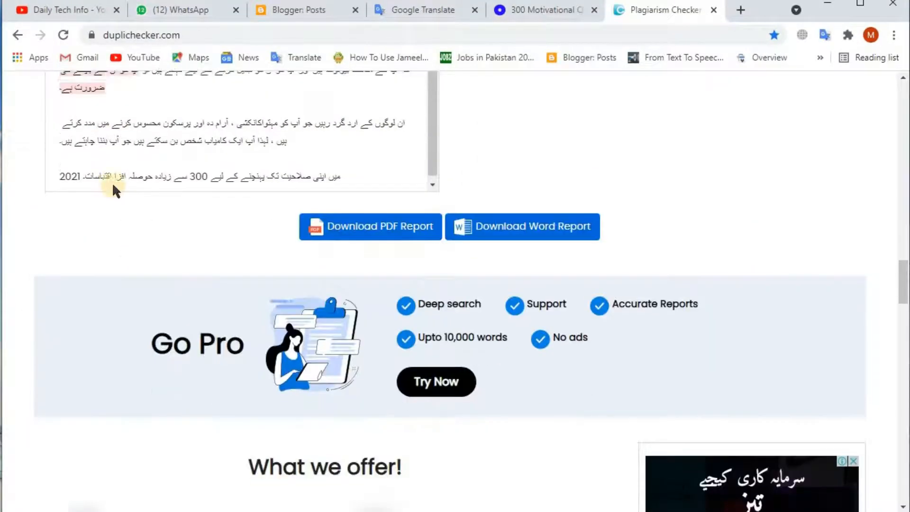
{"action": "scroll", "coordinate": [112, 182], "scroll_direction": "down", "scroll_amount": 6}
{"action": "scroll", "coordinate": [100, 275], "scroll_direction": "up", "scroll_amount": 7}
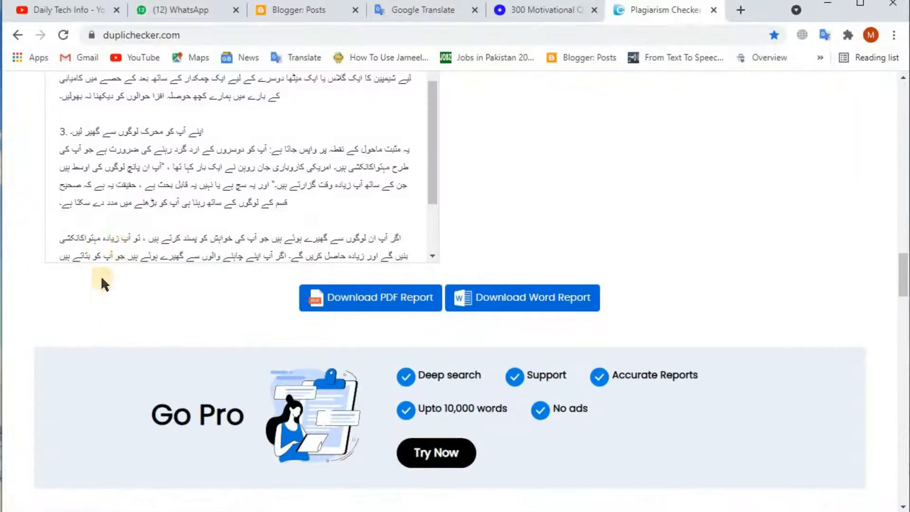
{"action": "scroll", "coordinate": [156, 214], "scroll_direction": "down", "scroll_amount": 3}
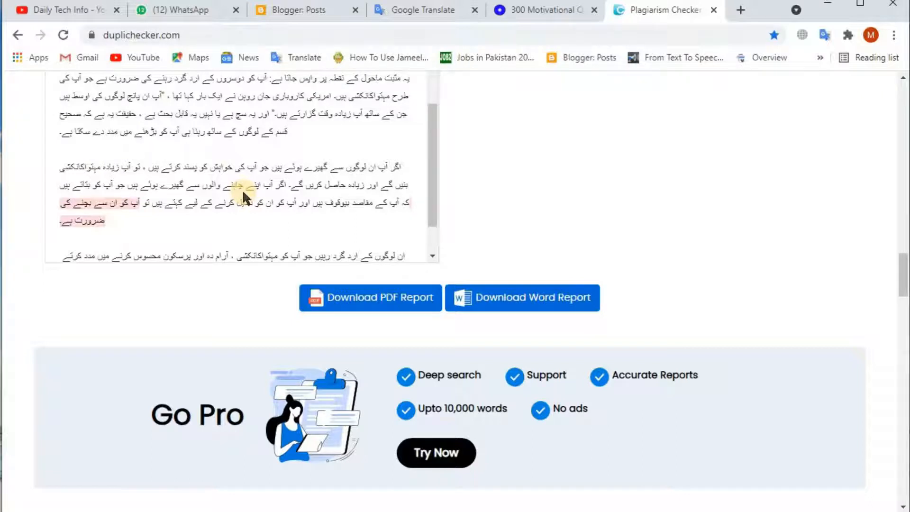
Step: Go over the plagiarism report again, comparing the results summary and the flagged passage with the submitted text
{"action": "scroll", "coordinate": [706, 283], "scroll_direction": "up", "scroll_amount": 15}
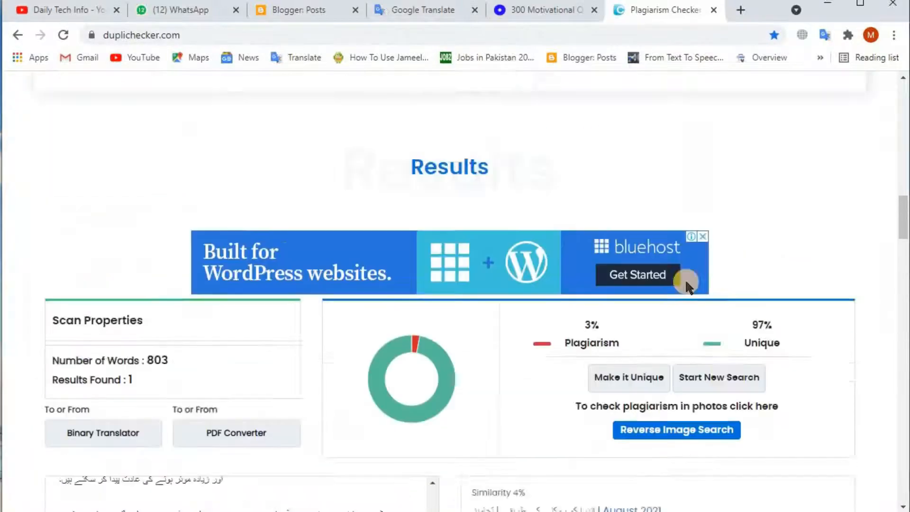
{"action": "scroll", "coordinate": [476, 246], "scroll_direction": "up", "scroll_amount": 10}
{"action": "scroll", "coordinate": [421, 284], "scroll_direction": "down", "scroll_amount": 10}
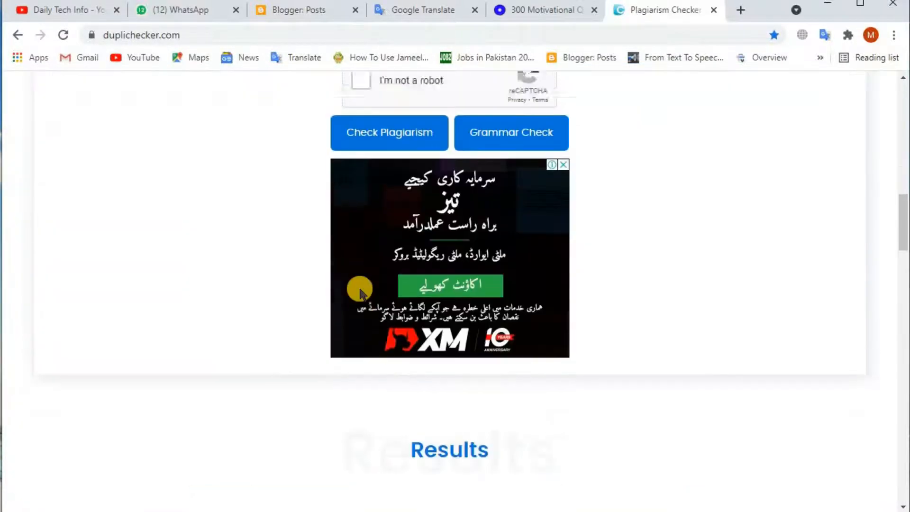
{"action": "scroll", "coordinate": [355, 284], "scroll_direction": "up", "scroll_amount": 12}
{"action": "scroll", "coordinate": [361, 296], "scroll_direction": "down", "scroll_amount": 15}
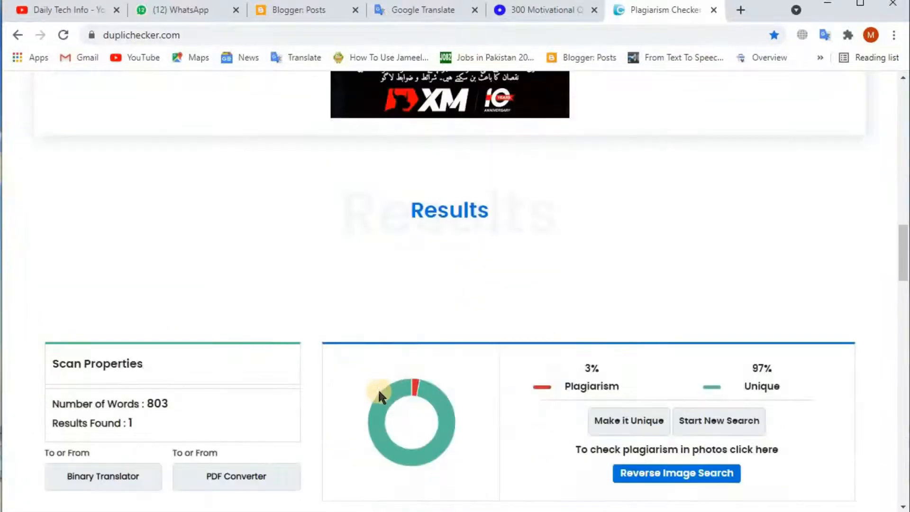
{"action": "scroll", "coordinate": [376, 385], "scroll_direction": "down", "scroll_amount": 14}
{"action": "scroll", "coordinate": [179, 426], "scroll_direction": "up", "scroll_amount": 6}
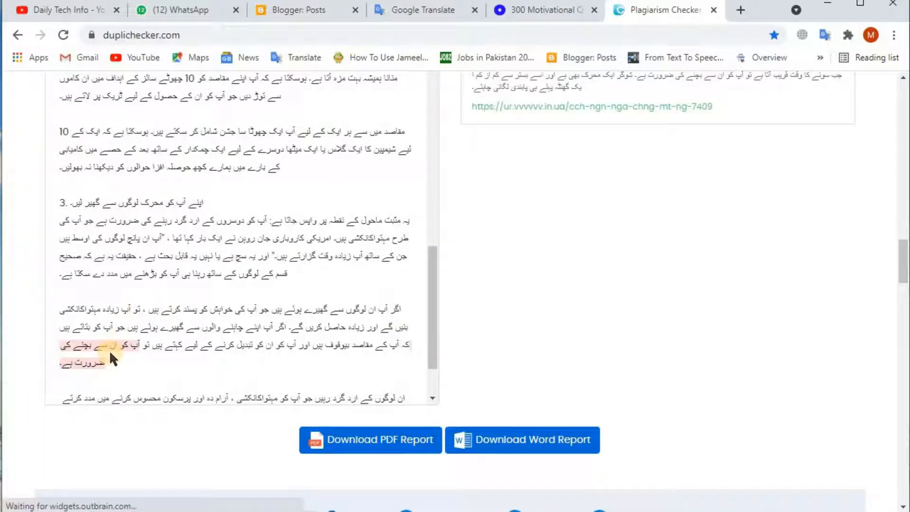
{"action": "scroll", "coordinate": [428, 351], "scroll_direction": "up", "scroll_amount": 10}
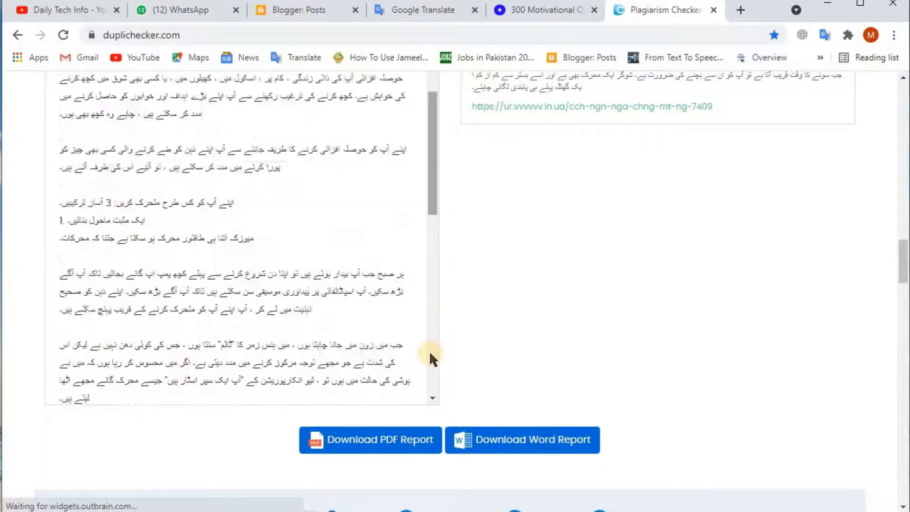
{"action": "scroll", "coordinate": [434, 350], "scroll_direction": "up", "scroll_amount": 10}
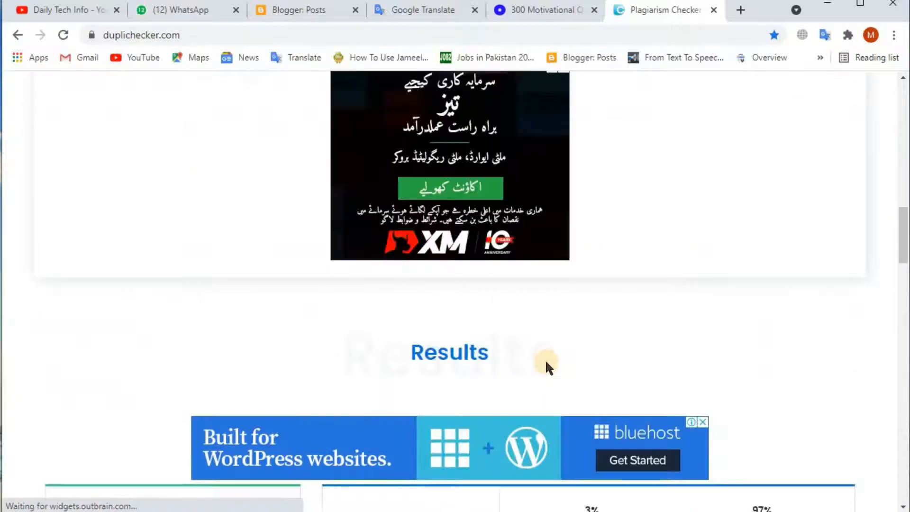
{"action": "scroll", "coordinate": [545, 359], "scroll_direction": "down", "scroll_amount": 4}
{"action": "scroll", "coordinate": [545, 359], "scroll_direction": "up", "scroll_amount": 15}
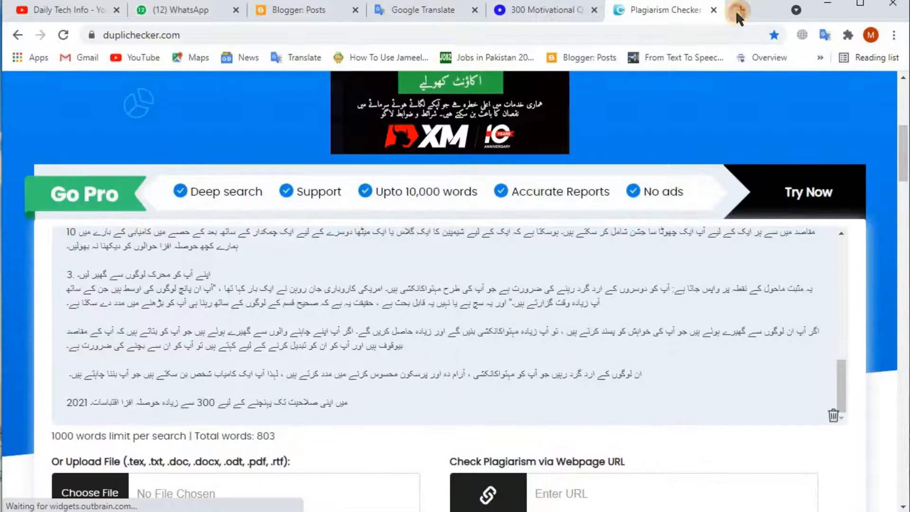
Step: Open a new browser tab, then return to Google Translate and copy the entire English source text
{"action": "left_click", "coordinate": [739, 10]}
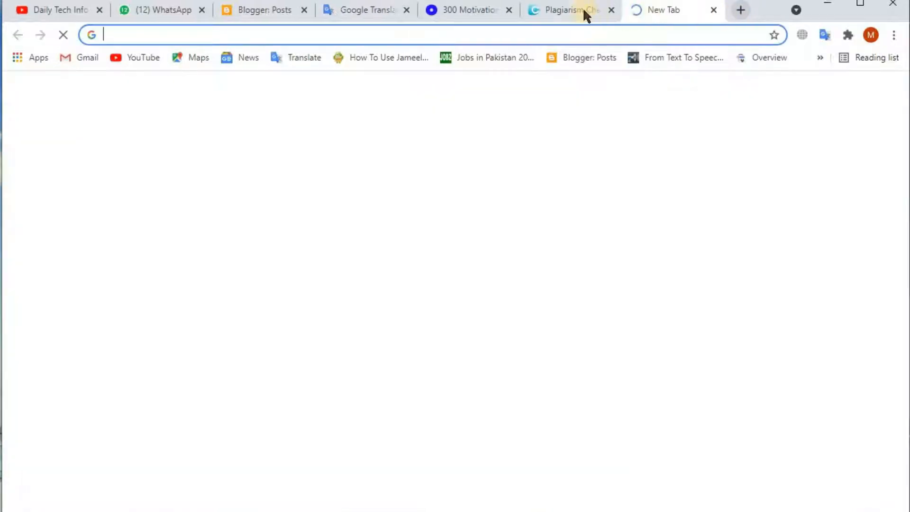
{"action": "left_click", "coordinate": [582, 7]}
{"action": "left_click", "coordinate": [459, 12]}
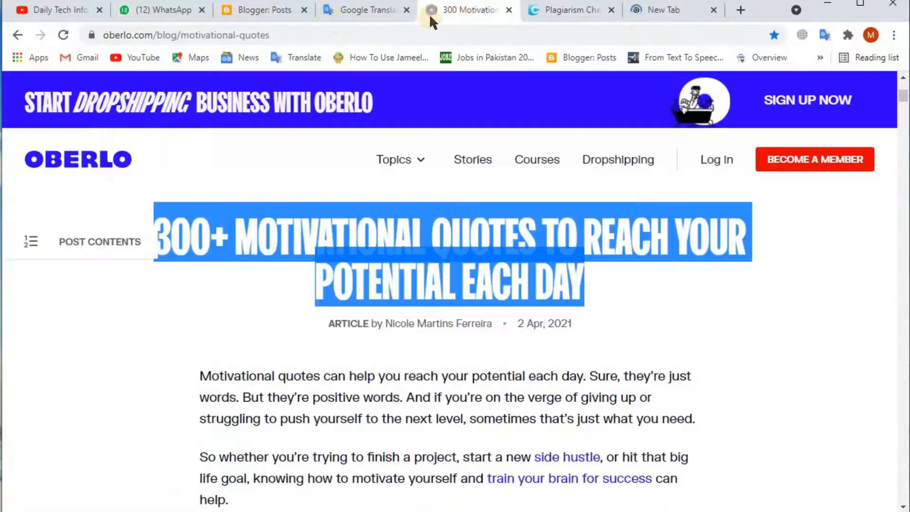
{"action": "left_click", "coordinate": [373, 11]}
{"action": "left_click", "coordinate": [126, 257]}
{"action": "key", "text": "ctrl+a"}
{"action": "scroll", "coordinate": [126, 258], "scroll_direction": "up", "scroll_amount": 10}
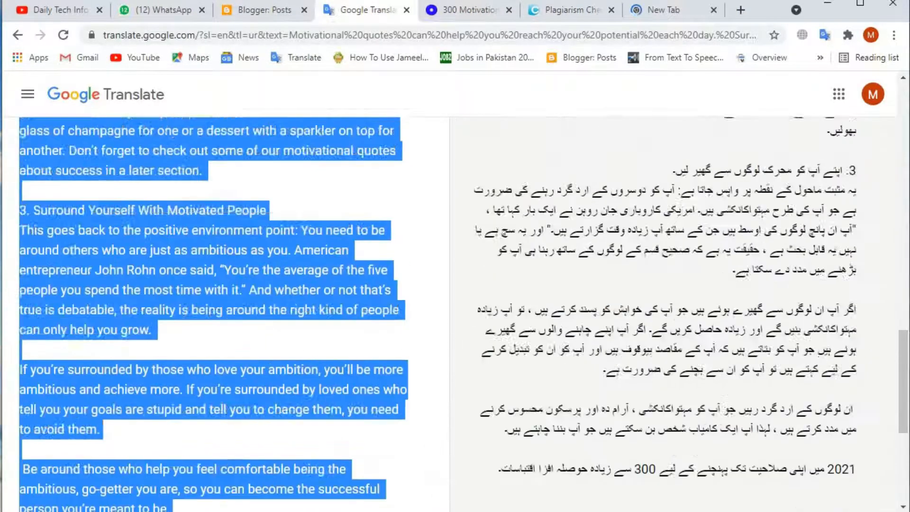
{"action": "scroll", "coordinate": [126, 251], "scroll_direction": "up", "scroll_amount": 5}
{"action": "right_click", "coordinate": [130, 250]}
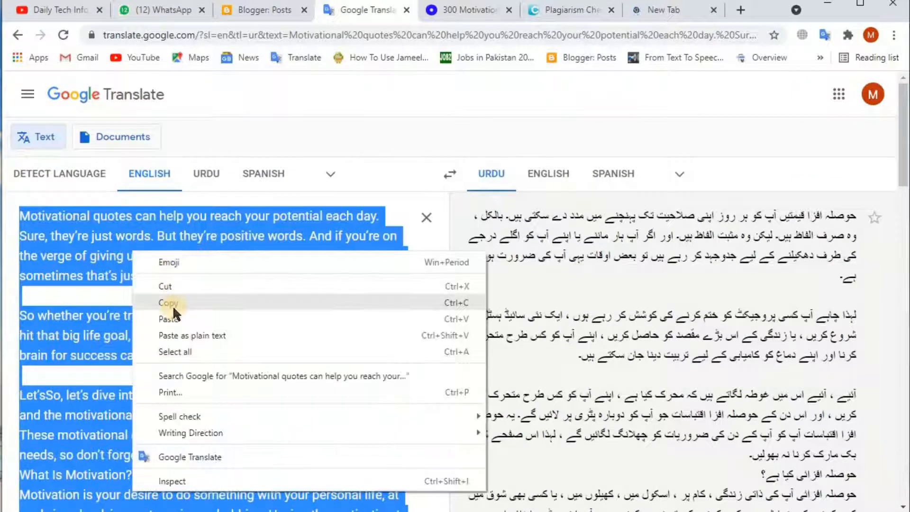
{"action": "left_click", "coordinate": [172, 303]}
Step: Close the Plagiarism Checker tab and return to the blank new tab
{"action": "left_click", "coordinate": [640, 10]}
{"action": "left_click", "coordinate": [522, 34]}
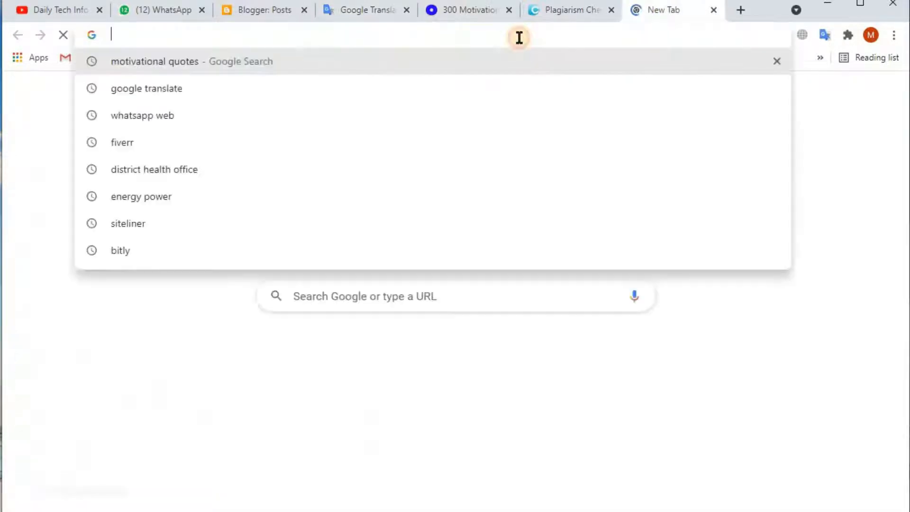
{"action": "left_click", "coordinate": [373, 13]}
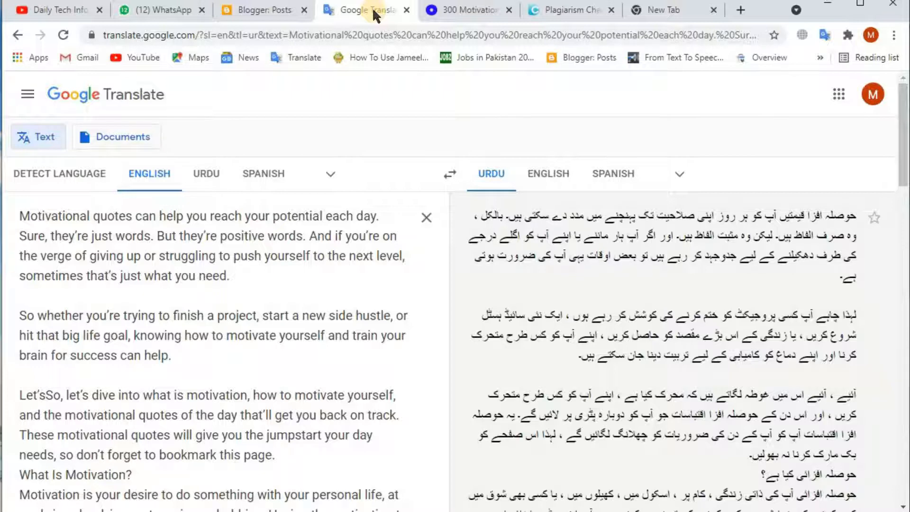
{"action": "left_click", "coordinate": [669, 8]}
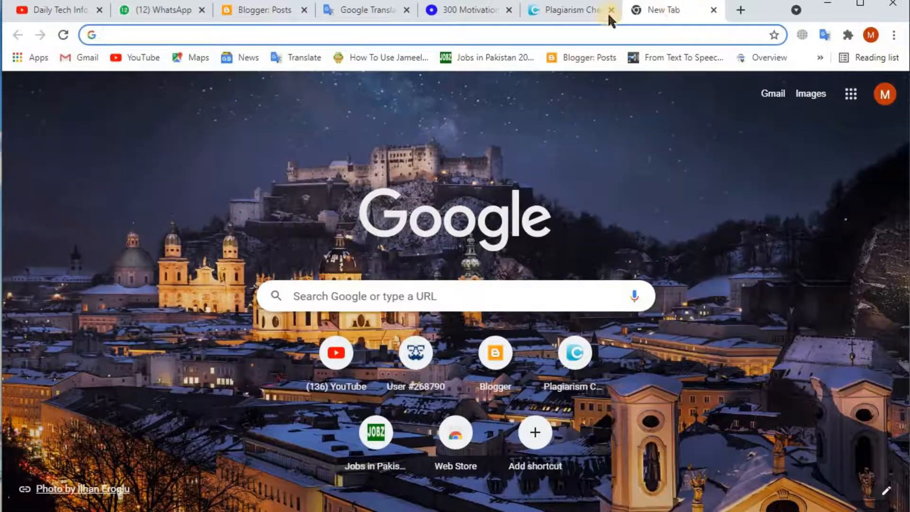
{"action": "left_click", "coordinate": [610, 10]}
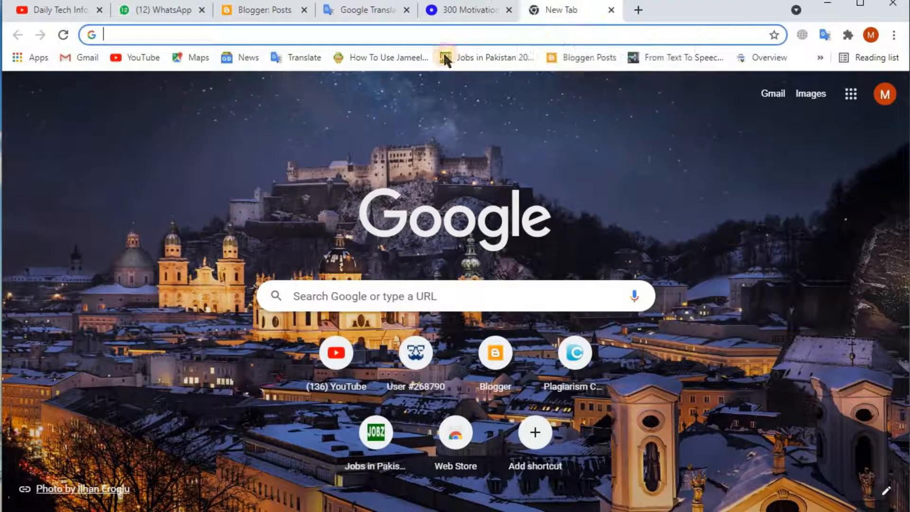
Step: Search Google for "remove plagiarism"
{"action": "left_click", "coordinate": [432, 34]}
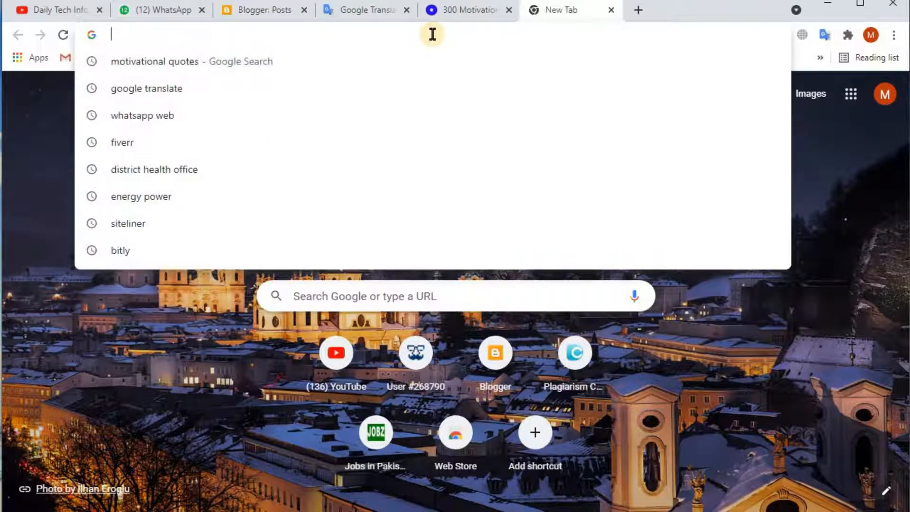
{"action": "type", "text": "remo"}
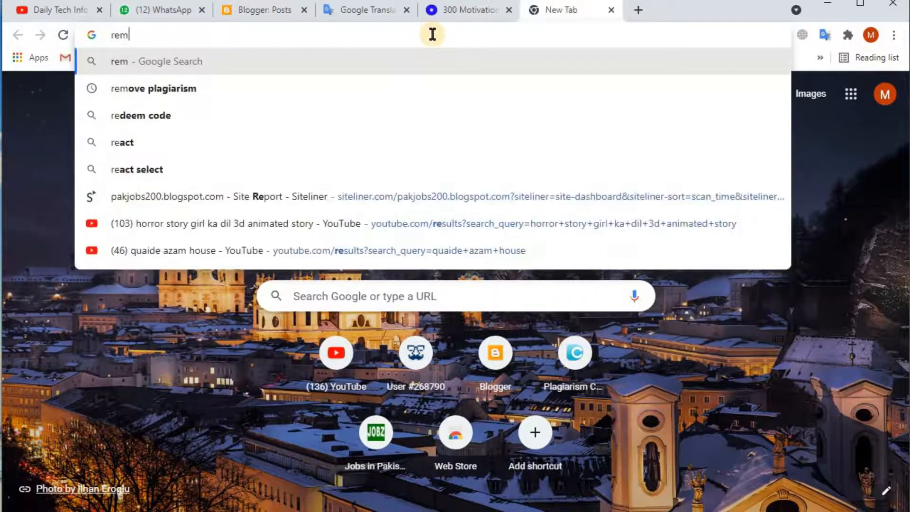
{"action": "type", "text": "ve"}
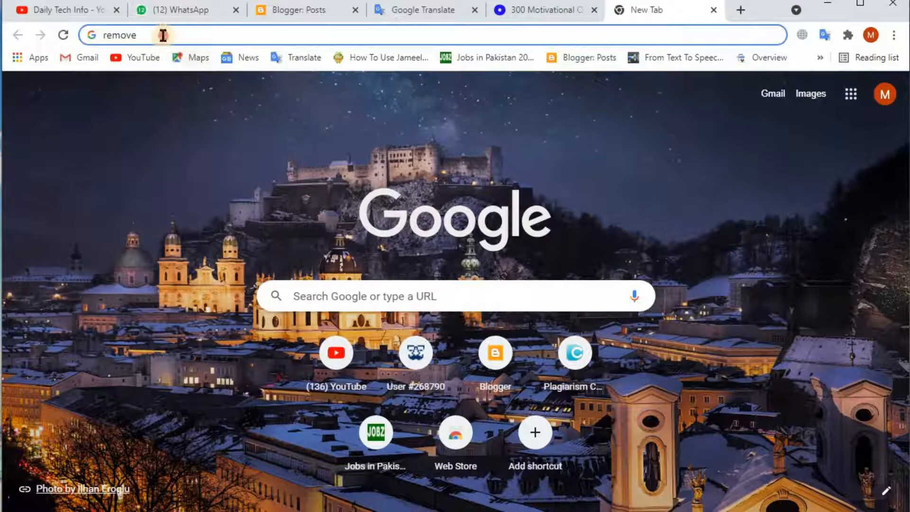
{"action": "key", "text": "BackSpace"}
{"action": "key", "text": "BackSpace"}
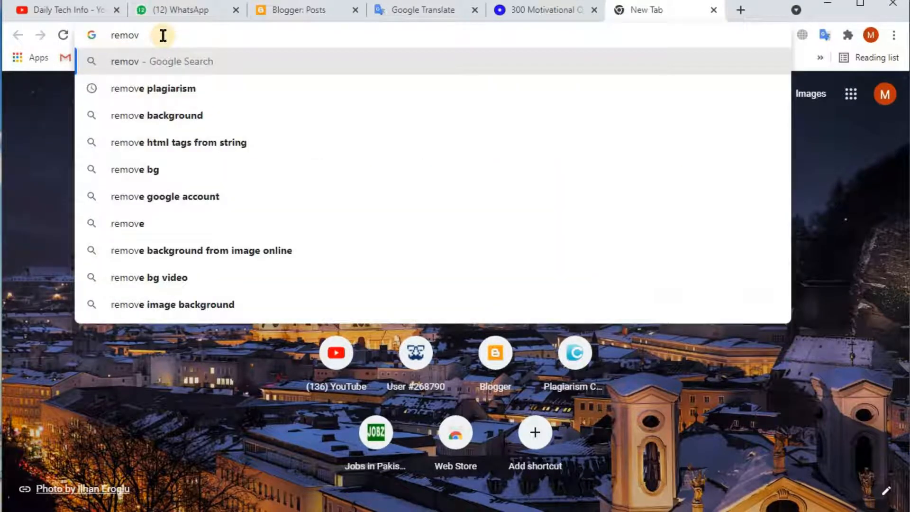
{"action": "type", "text": "e"}
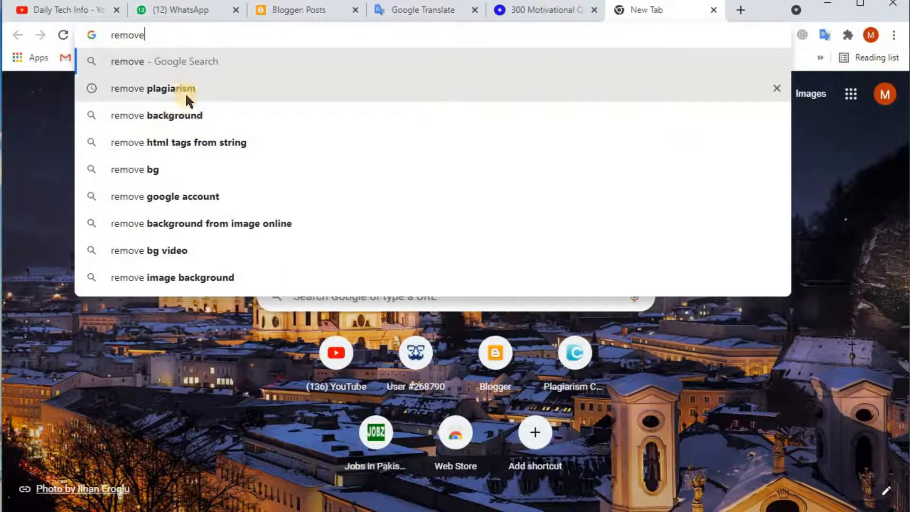
{"action": "left_click", "coordinate": [181, 88]}
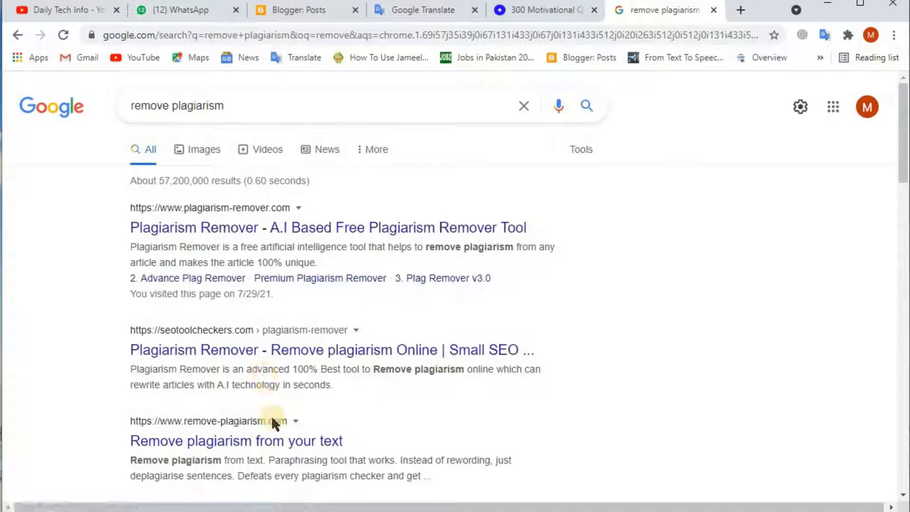
Step: Look over the search results and the remove-plagiarism.com page, and return to the results list
{"action": "left_click", "coordinate": [217, 442]}
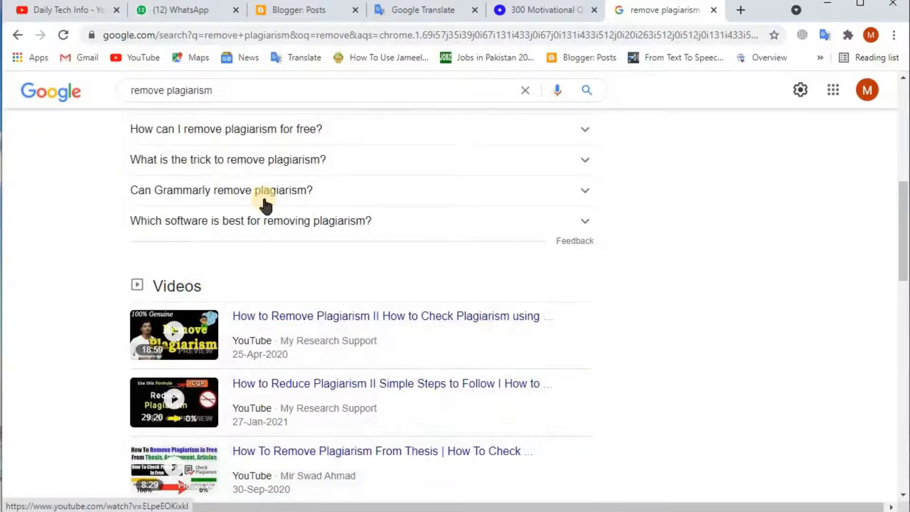
{"action": "scroll", "coordinate": [278, 210], "scroll_direction": "up", "scroll_amount": 5}
{"action": "scroll", "coordinate": [279, 213], "scroll_direction": "up", "scroll_amount": 2}
{"action": "scroll", "coordinate": [274, 247], "scroll_direction": "down", "scroll_amount": 2}
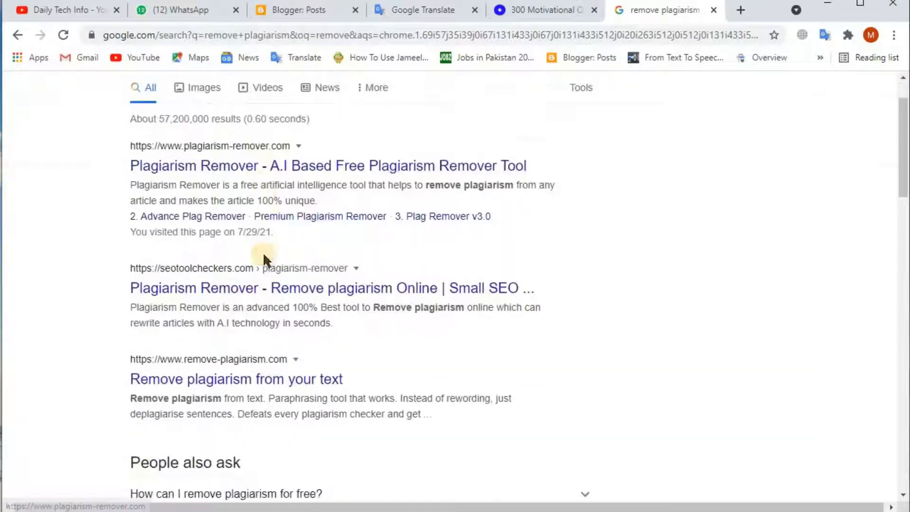
{"action": "left_click", "coordinate": [226, 377]}
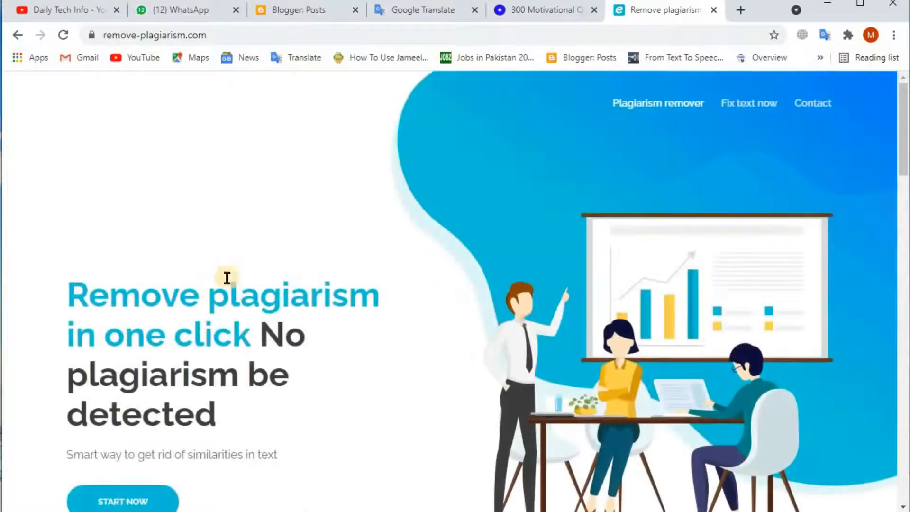
{"action": "scroll", "coordinate": [257, 301], "scroll_direction": "down", "scroll_amount": 12}
{"action": "scroll", "coordinate": [259, 301], "scroll_direction": "down", "scroll_amount": 3}
{"action": "scroll", "coordinate": [259, 301], "scroll_direction": "up", "scroll_amount": 12}
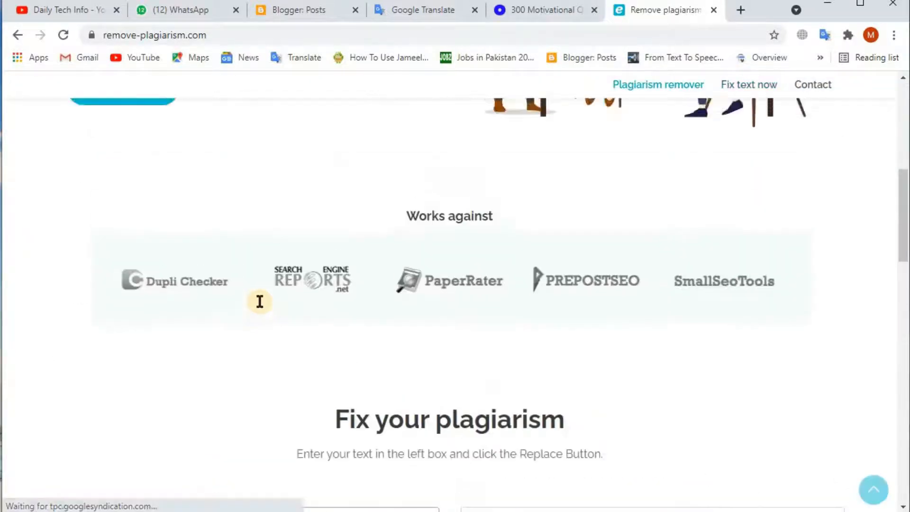
{"action": "left_click", "coordinate": [18, 31]}
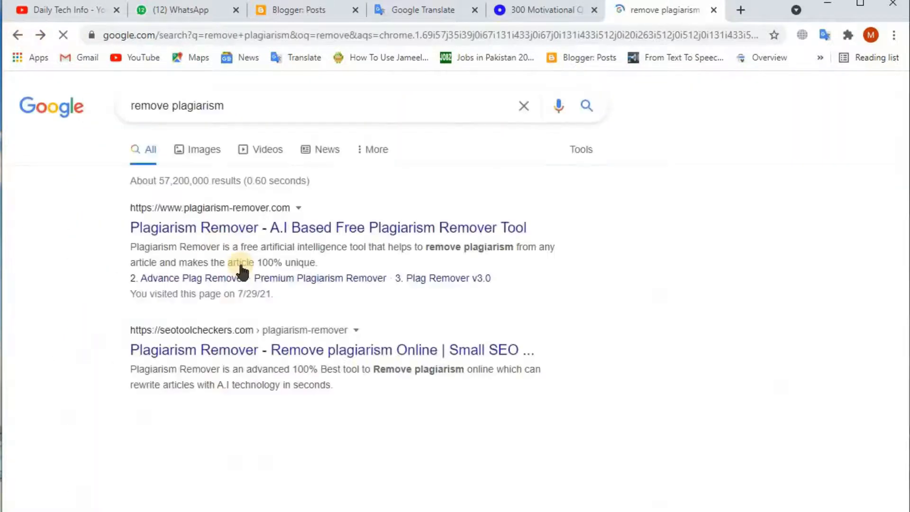
Step: Open plagiarism-remover.com and paste the English article copied from Google Translate into its text box
{"action": "left_click", "coordinate": [245, 229]}
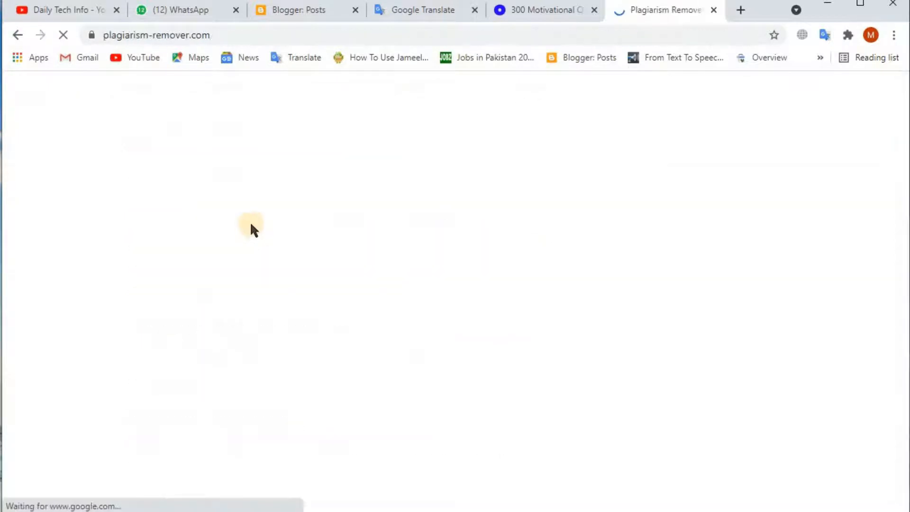
{"action": "scroll", "coordinate": [416, 354], "scroll_direction": "down", "scroll_amount": 10}
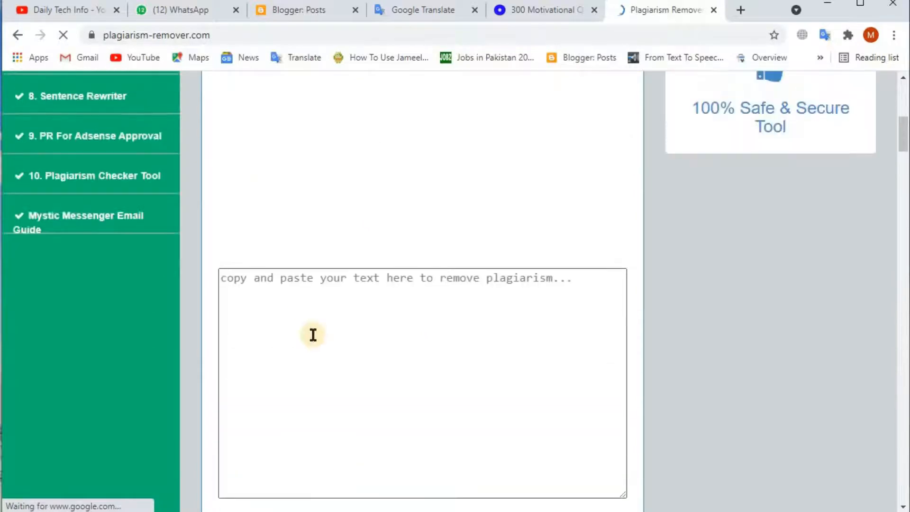
{"action": "left_click", "coordinate": [400, 9]}
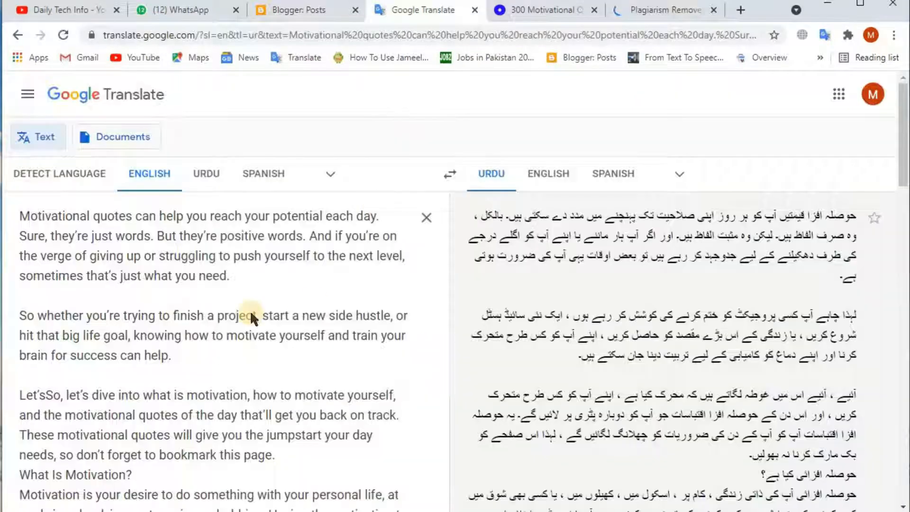
{"action": "left_click", "coordinate": [648, 8]}
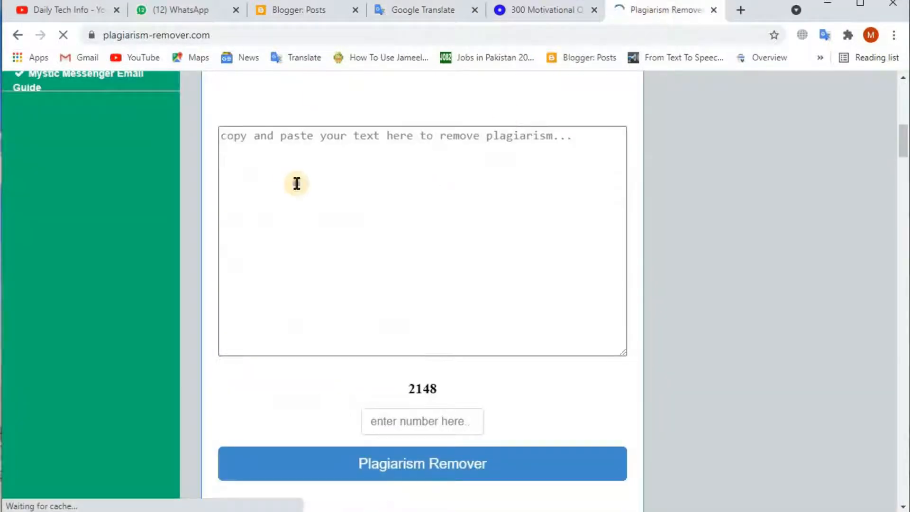
{"action": "right_click", "coordinate": [296, 183]}
{"action": "left_click", "coordinate": [336, 293]}
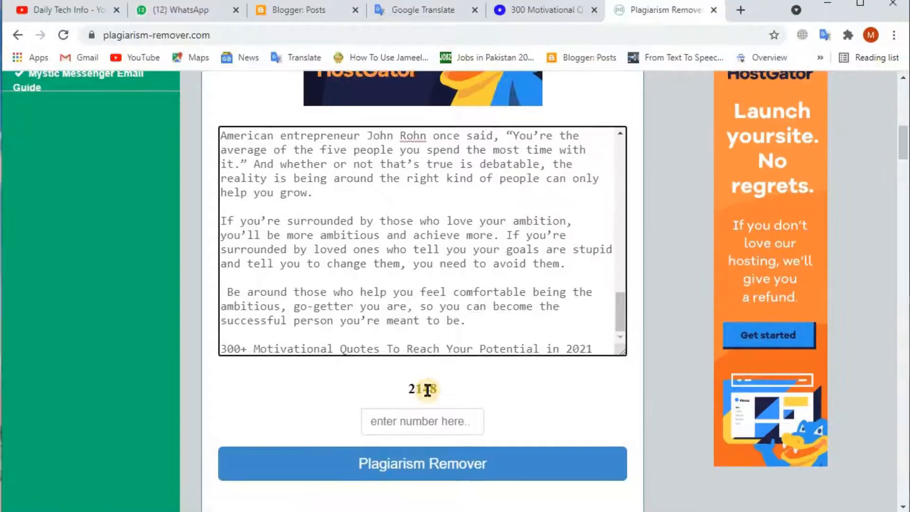
Step: Enter the displayed verification number and run the Plagiarism Remover on the pasted article
{"action": "left_click", "coordinate": [445, 419]}
{"action": "type", "text": "2148"}
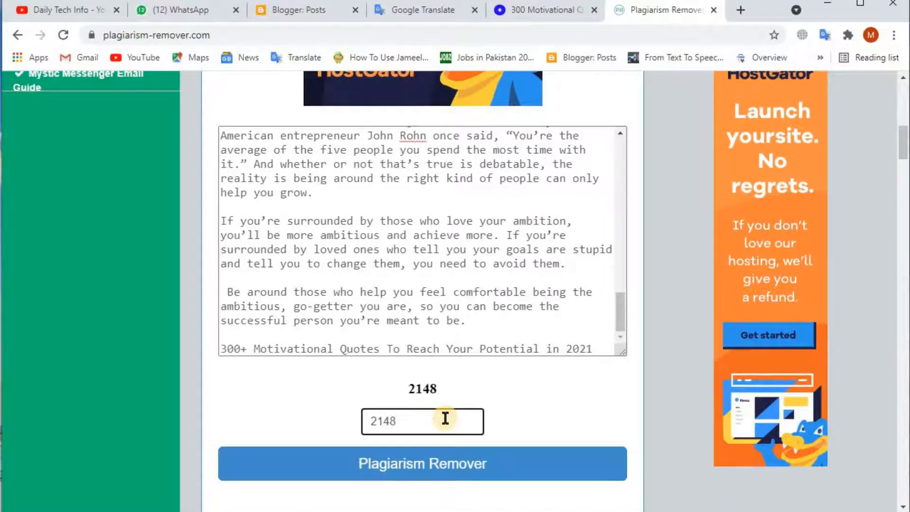
{"action": "scroll", "coordinate": [445, 418], "scroll_direction": "down", "scroll_amount": 3}
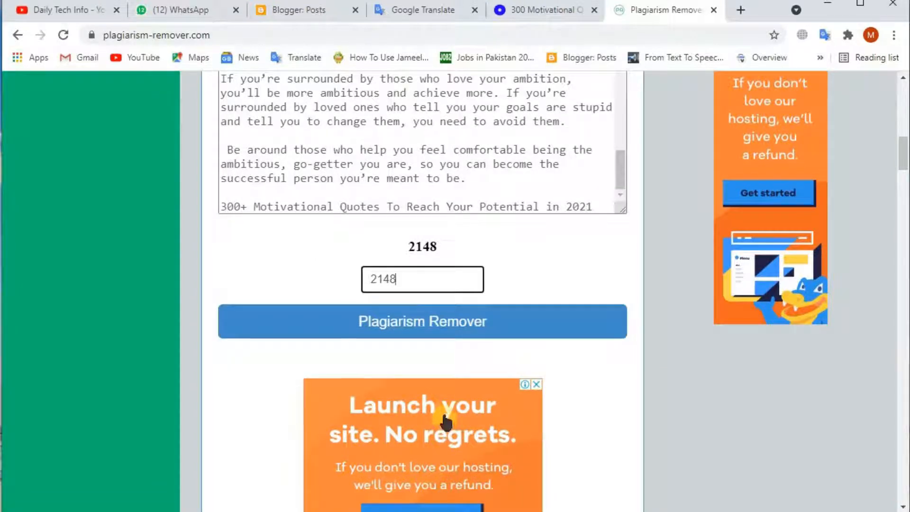
{"action": "left_click", "coordinate": [446, 332]}
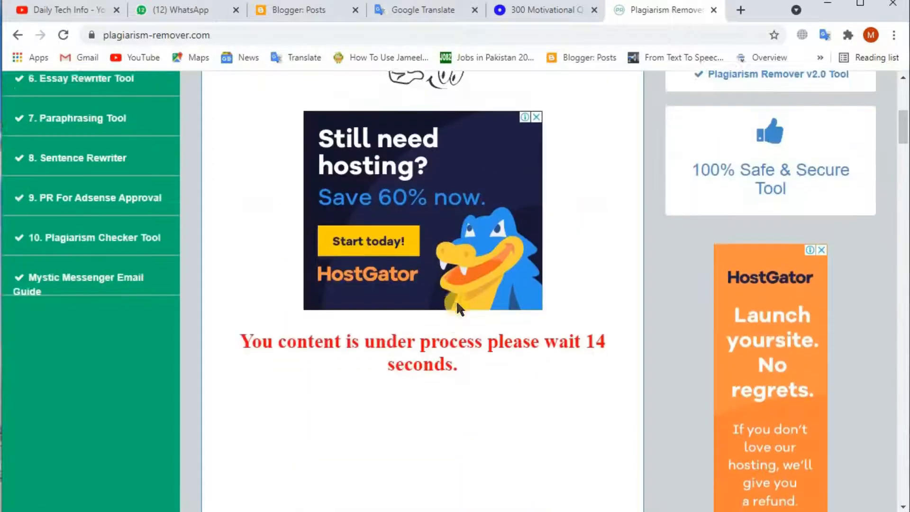
Step: Review the rewritten unique article once processing ends and copy its full text
{"action": "scroll", "coordinate": [611, 278], "scroll_direction": "down", "scroll_amount": 1}
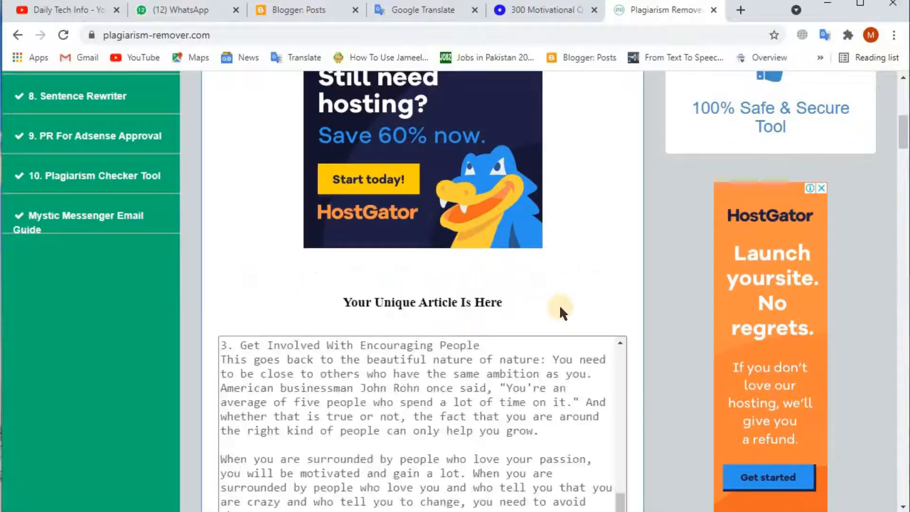
{"action": "scroll", "coordinate": [473, 327], "scroll_direction": "down", "scroll_amount": 5}
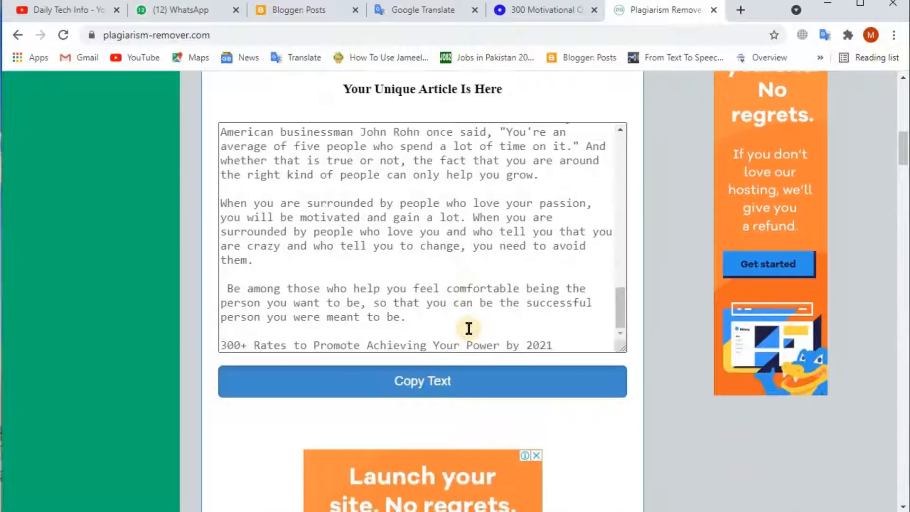
{"action": "scroll", "coordinate": [364, 226], "scroll_direction": "up", "scroll_amount": 3}
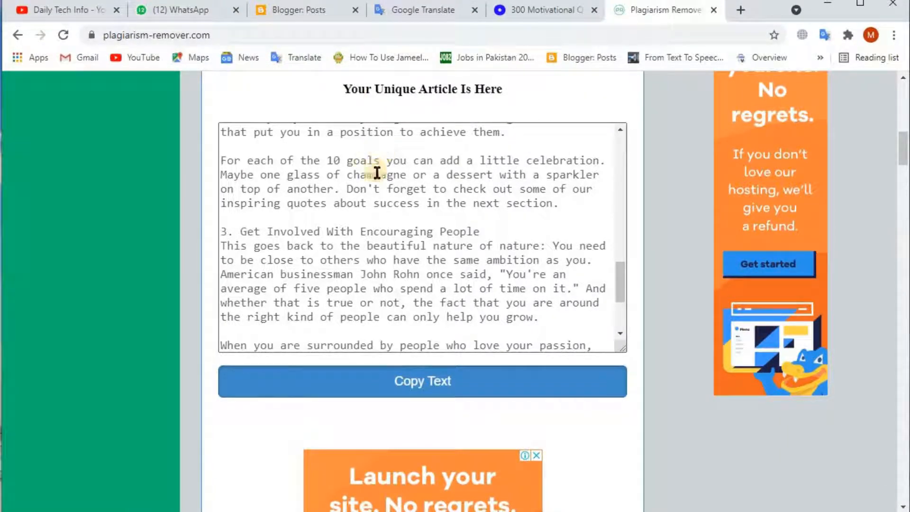
{"action": "left_click", "coordinate": [417, 391]}
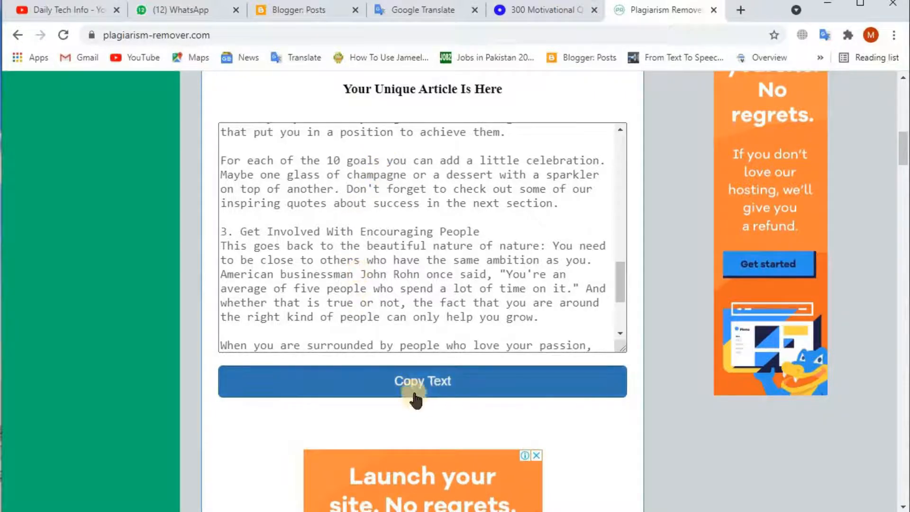
{"action": "left_click", "coordinate": [421, 393]}
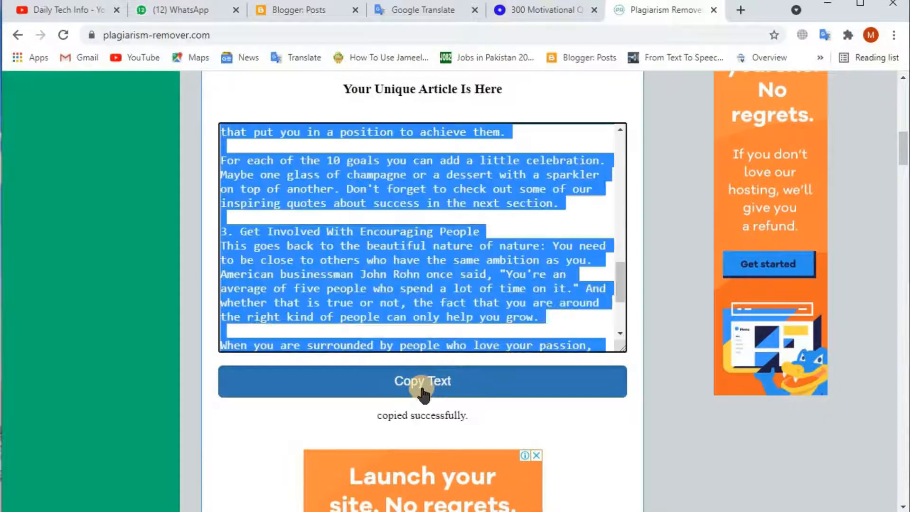
Step: Open a new browser tab, then switch to Blogger's post list and revert the "300+ MOTIVATIONAL QUOTES TO REACH YOUR POTENTIAL EACH DAY" post to draft
{"action": "left_click", "coordinate": [738, 11]}
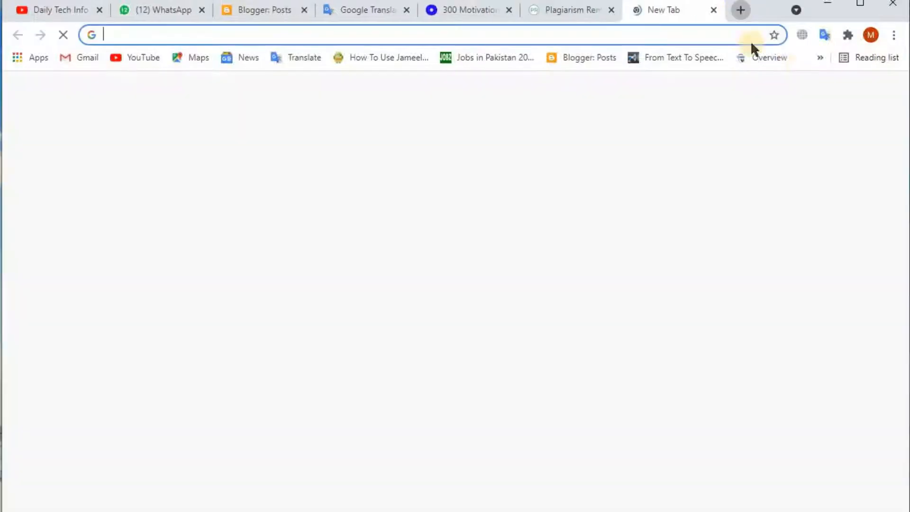
{"action": "left_click", "coordinate": [820, 58]}
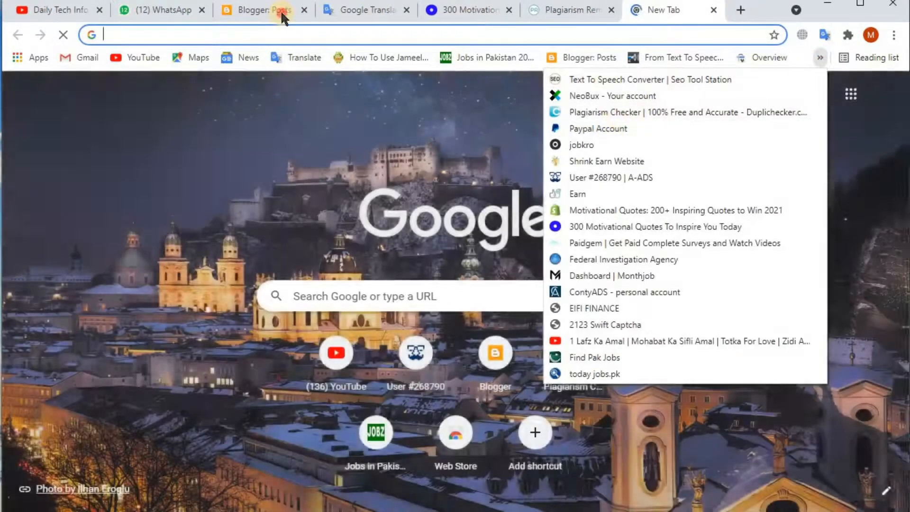
{"action": "left_click", "coordinate": [281, 10]}
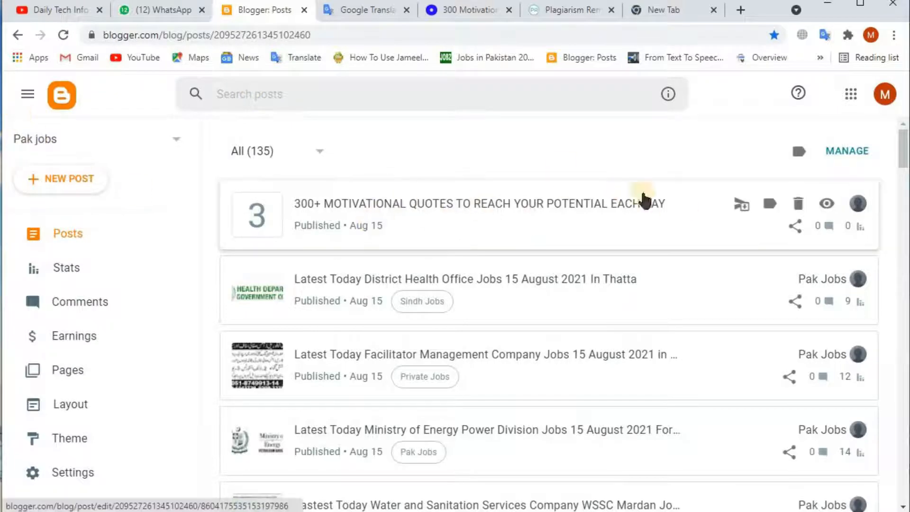
{"action": "left_click", "coordinate": [769, 203]}
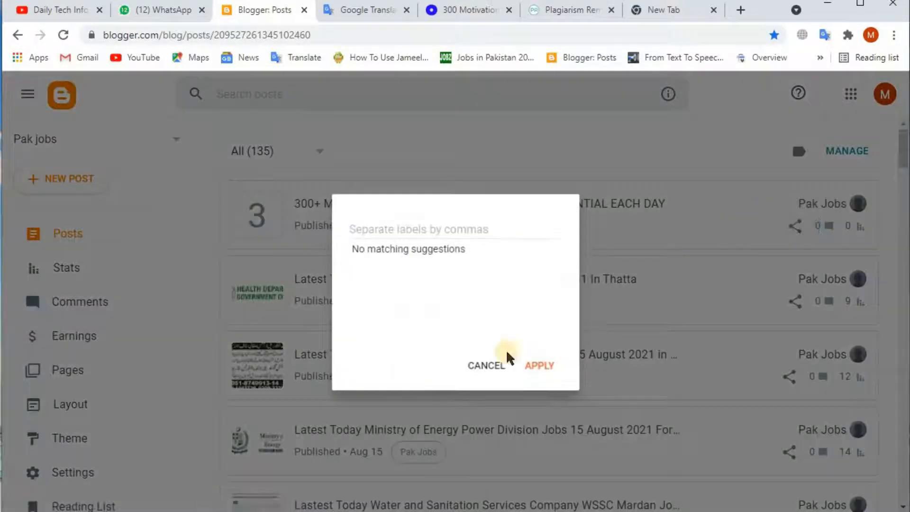
{"action": "left_click", "coordinate": [486, 357]}
{"action": "left_click", "coordinate": [742, 205]}
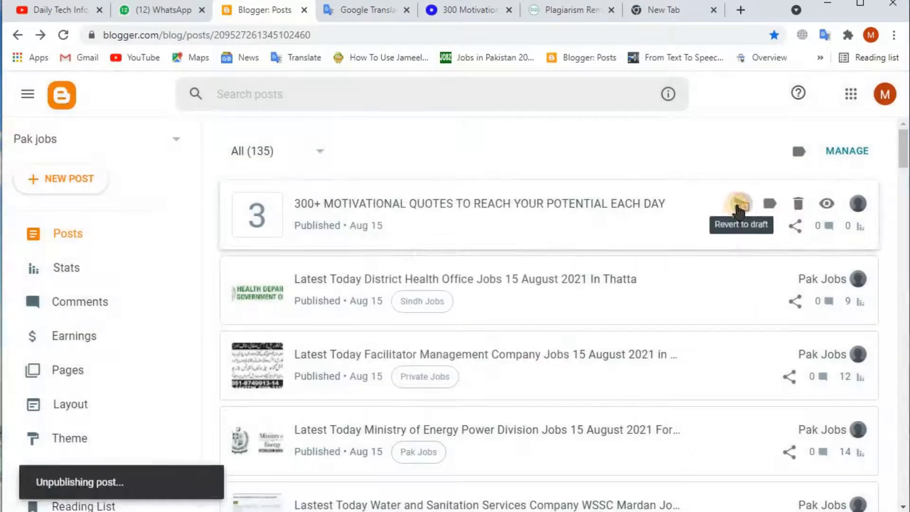
Step: Create a new Blogger post, paste the rewritten English article into its body and check the pasted text from start to end
{"action": "left_click", "coordinate": [71, 180]}
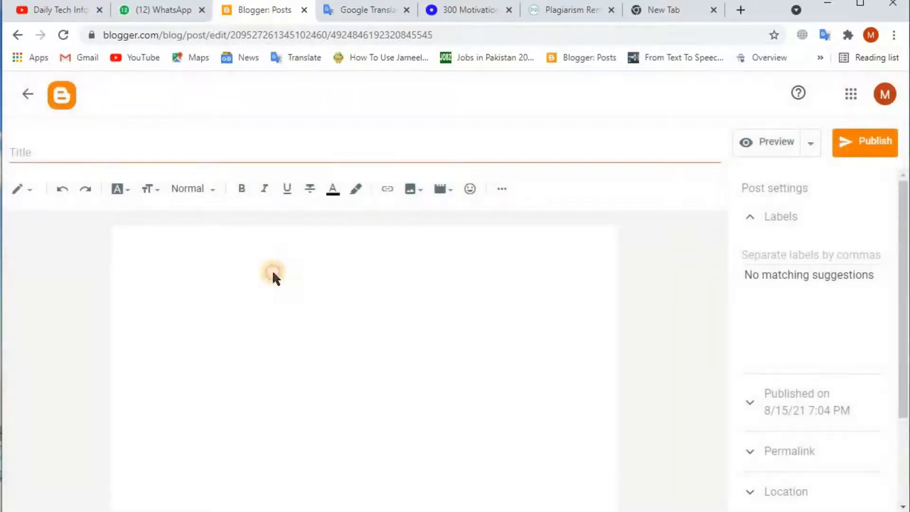
{"action": "right_click", "coordinate": [273, 273]}
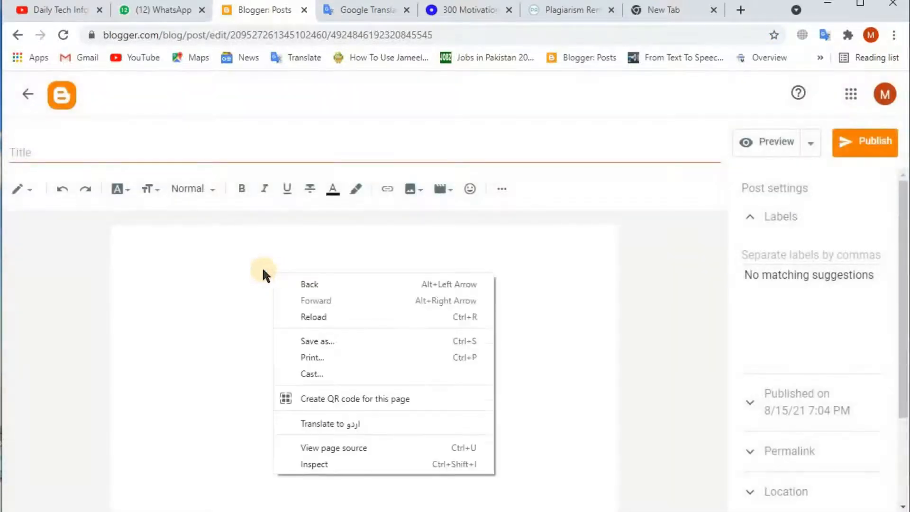
{"action": "left_click", "coordinate": [234, 262]}
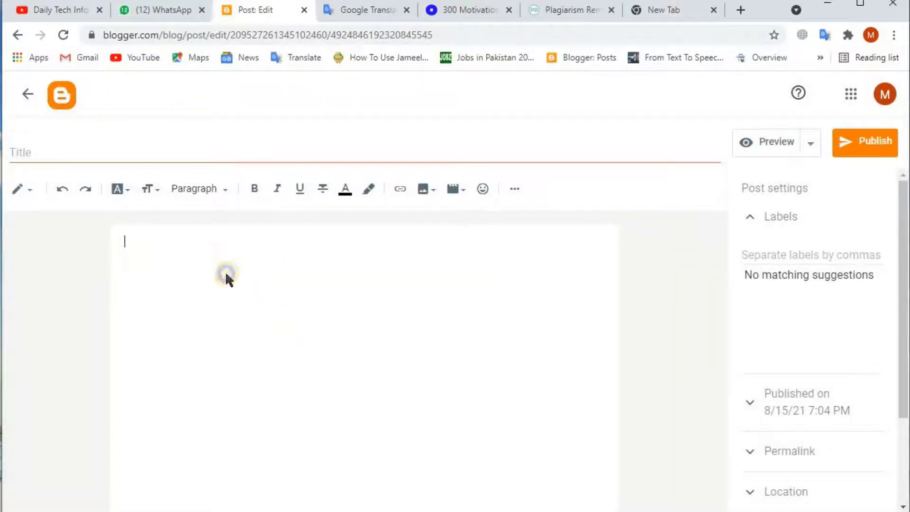
{"action": "right_click", "coordinate": [214, 256]}
{"action": "left_click", "coordinate": [239, 364]}
{"action": "scroll", "coordinate": [257, 347], "scroll_direction": "up", "scroll_amount": 10}
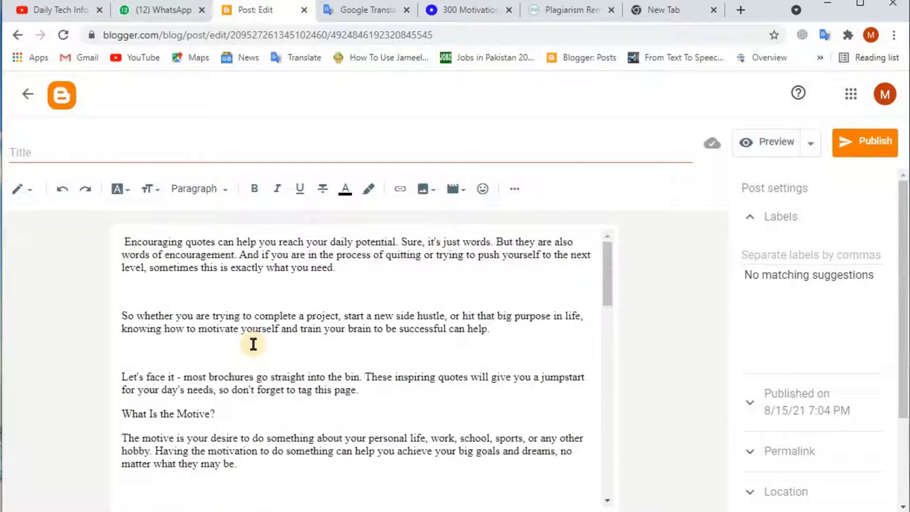
{"action": "scroll", "coordinate": [229, 361], "scroll_direction": "down", "scroll_amount": 15}
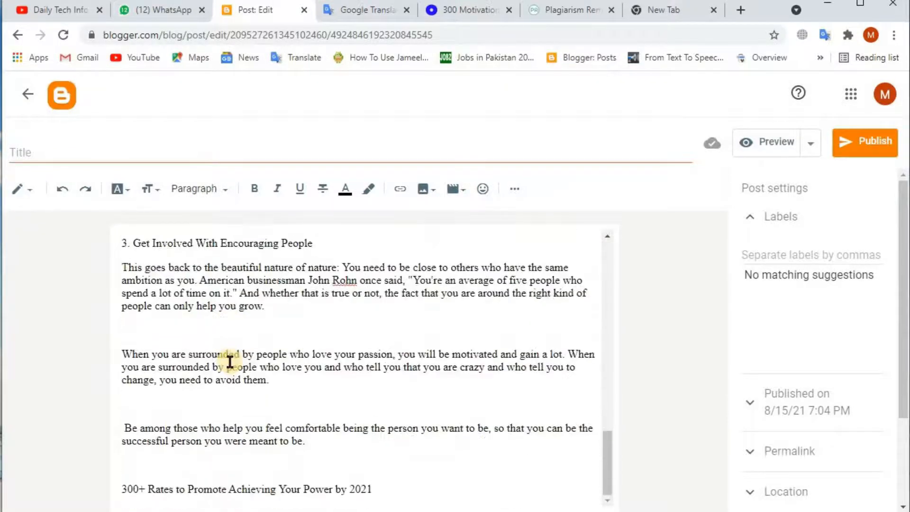
{"action": "scroll", "coordinate": [230, 361], "scroll_direction": "up", "scroll_amount": 15}
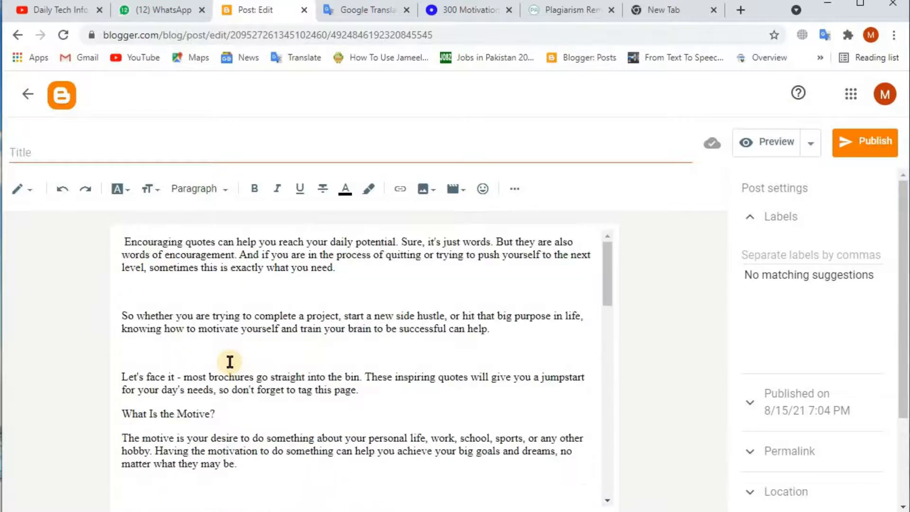
Step: Copy the heading "300+ MOTIVATIONAL QUOTES TO REACH YOUR POTENTIAL EACH DAY" from the Oberlo article and paste it as the Blogger post's title
{"action": "left_click", "coordinate": [447, 11]}
{"action": "right_click", "coordinate": [417, 325]}
{"action": "left_click", "coordinate": [428, 329]}
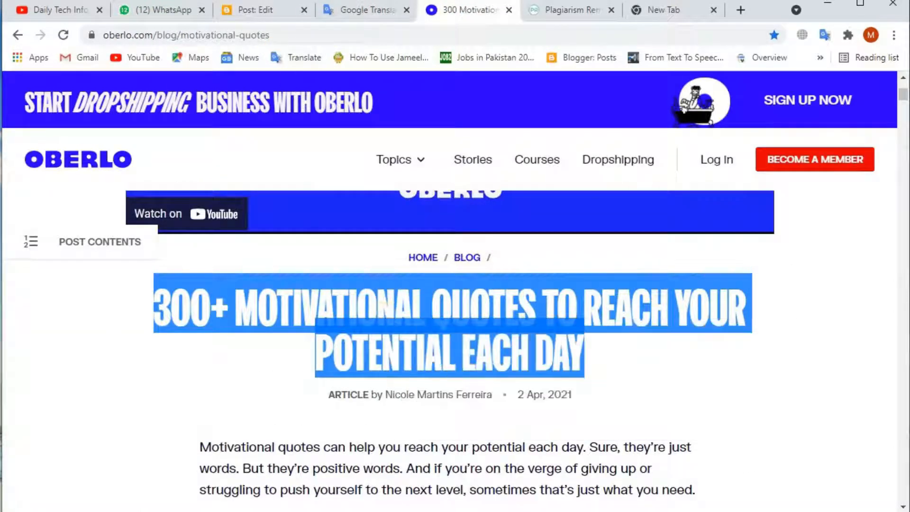
{"action": "left_click", "coordinate": [249, 9]}
{"action": "right_click", "coordinate": [231, 147]}
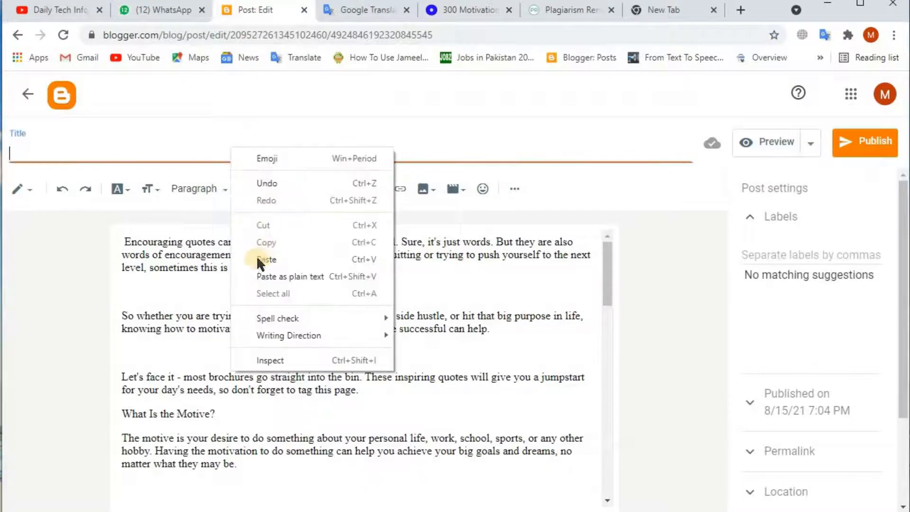
{"action": "left_click", "coordinate": [266, 259]}
Step: Expand the new post's Location settings, then leave the editor for the post list without publishing
{"action": "left_click", "coordinate": [783, 491]}
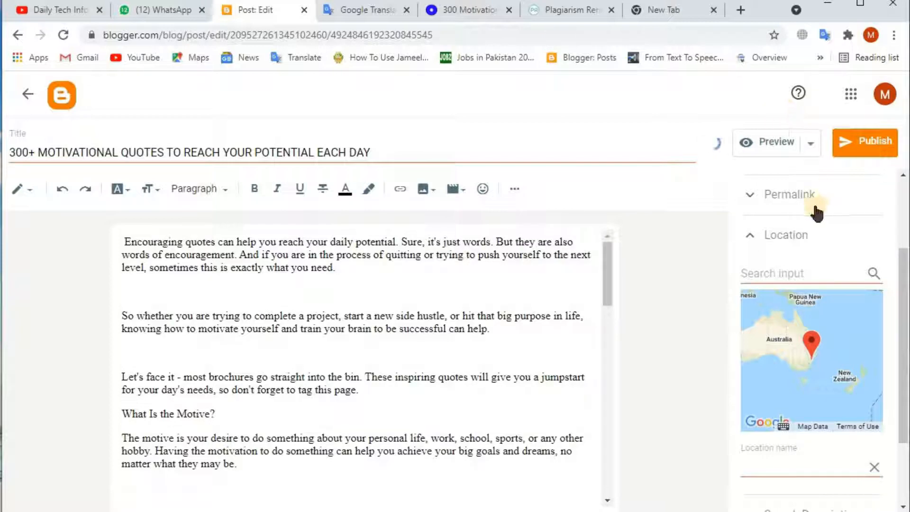
{"action": "triple_click", "coordinate": [373, 150]}
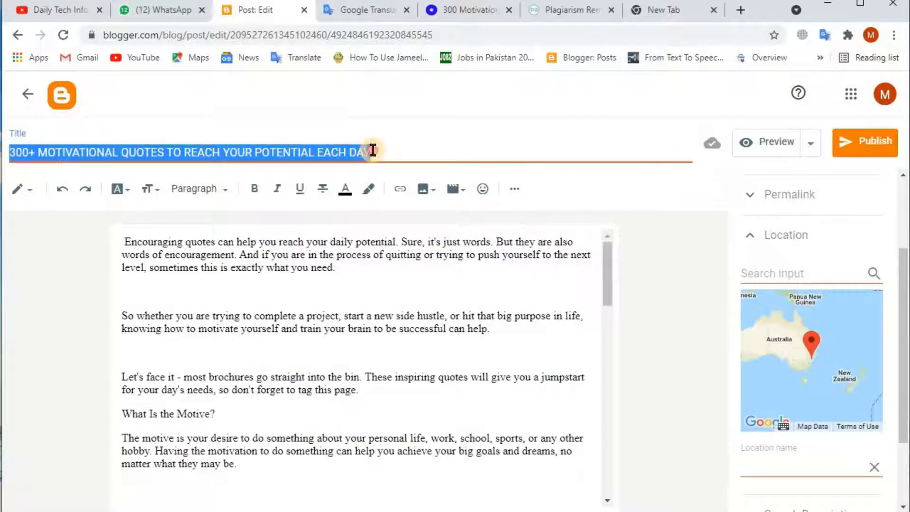
{"action": "left_click", "coordinate": [372, 149]}
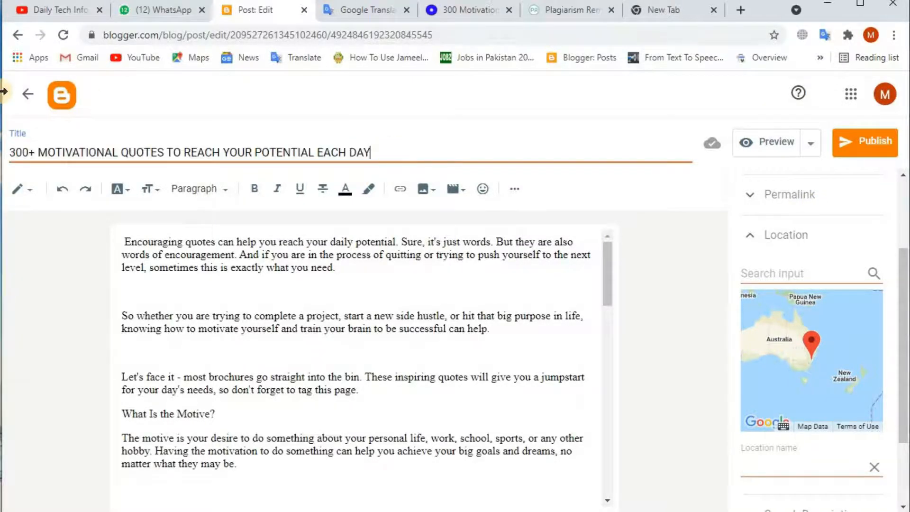
{"action": "left_click", "coordinate": [32, 94]}
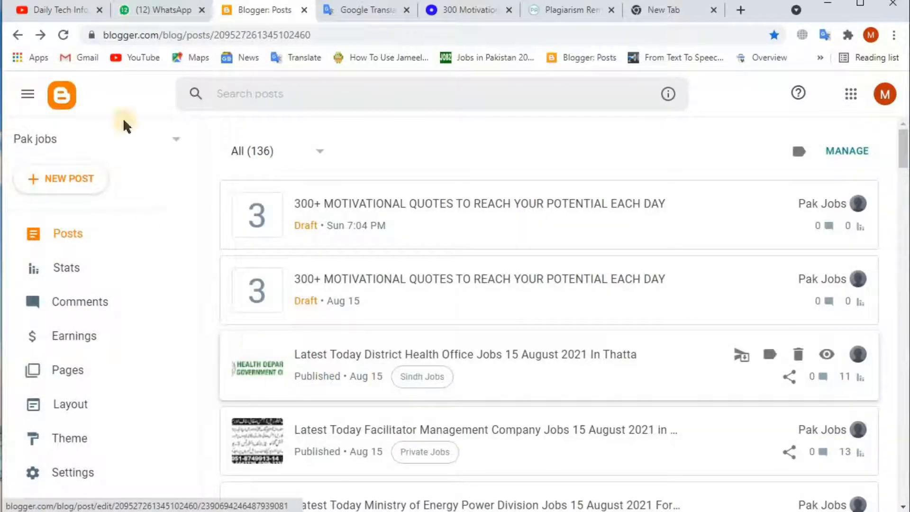
Step: Look over the Daily Tech Info channel's playlists on YouTube and the draft posts in Blogger's post list
{"action": "left_click", "coordinate": [42, 8]}
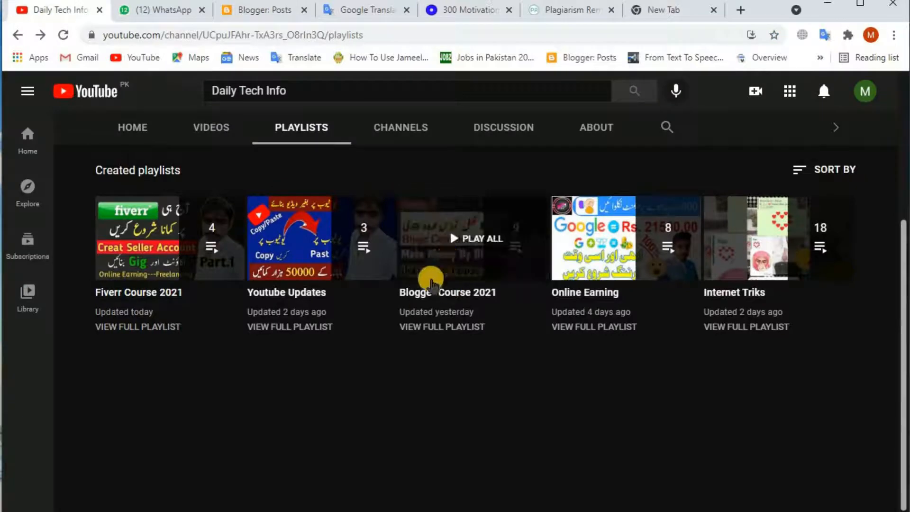
{"action": "left_click", "coordinate": [270, 12]}
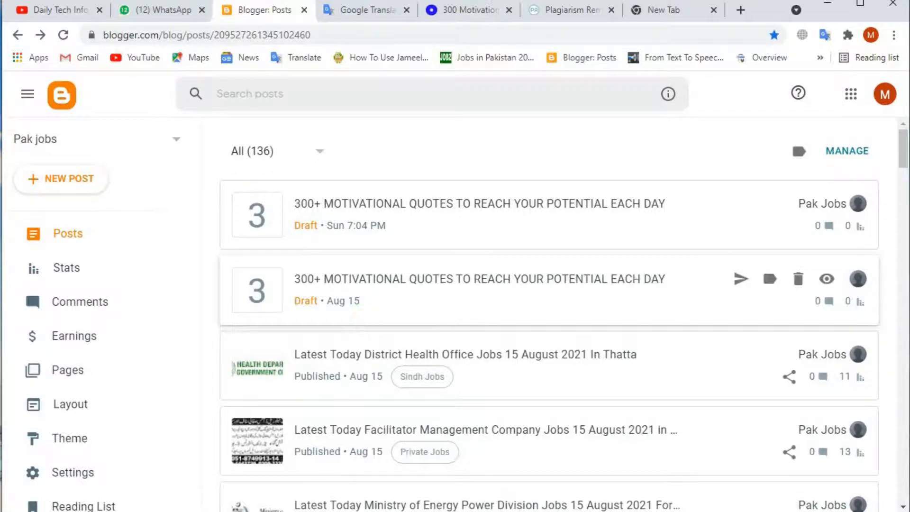
{"action": "left_click", "coordinate": [27, 8]}
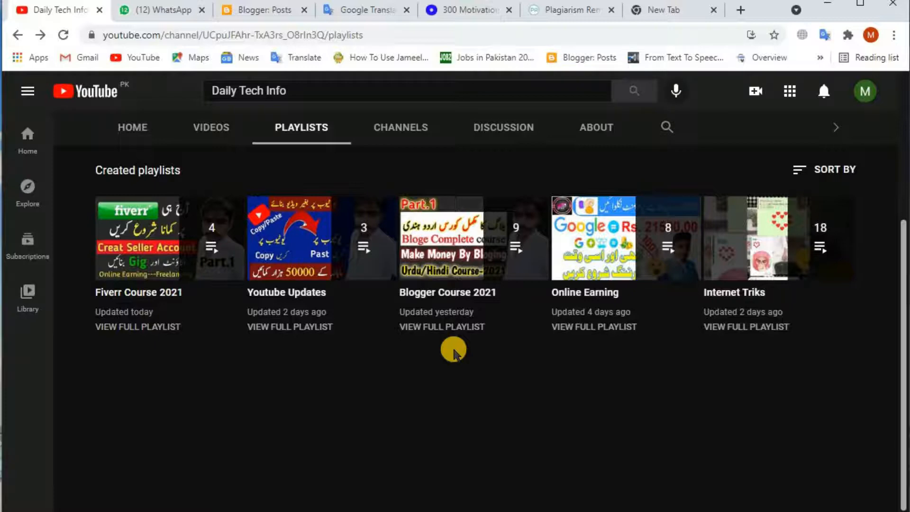
{"action": "left_click", "coordinate": [260, 12]}
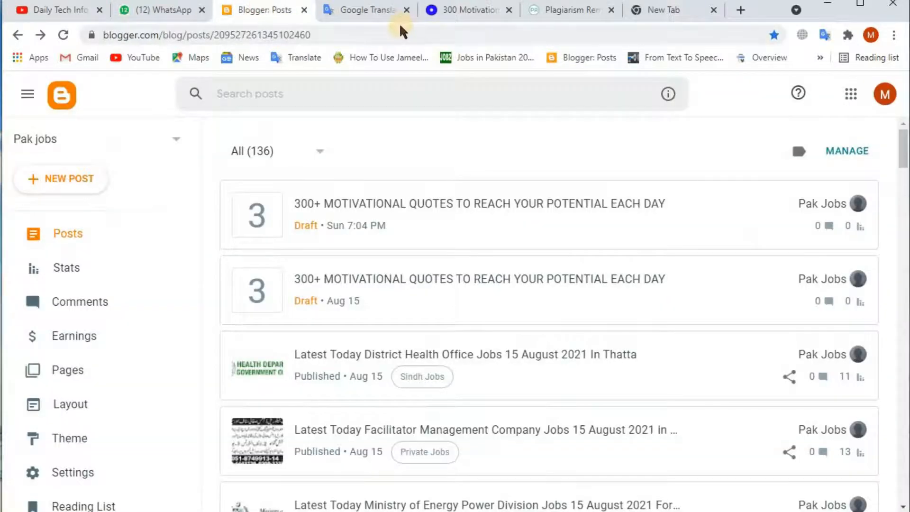
{"action": "scroll", "coordinate": [404, 254], "scroll_direction": "down", "scroll_amount": 7}
{"action": "scroll", "coordinate": [404, 255], "scroll_direction": "up", "scroll_amount": 7}
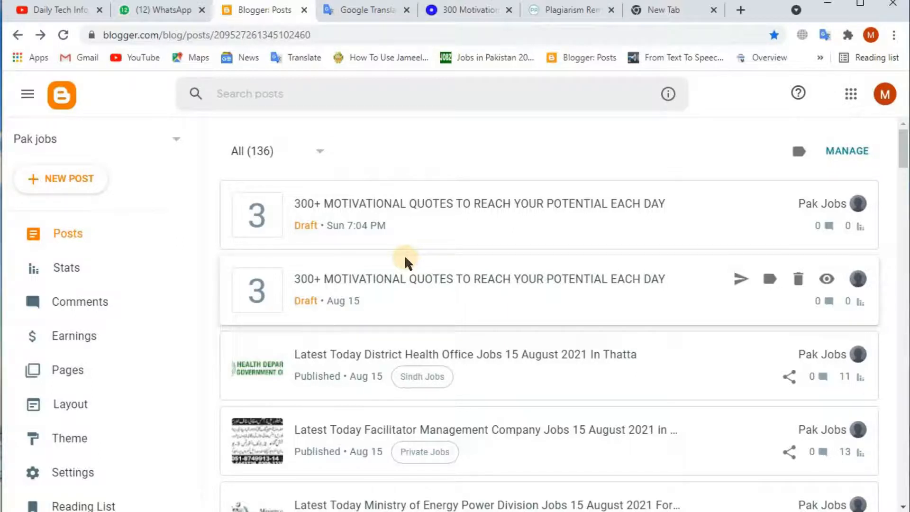
Step: Review the Oberlo source article, its Urdu translation in Google Translate and the rewritten text on plagiarism-remover.com
{"action": "left_click", "coordinate": [459, 12]}
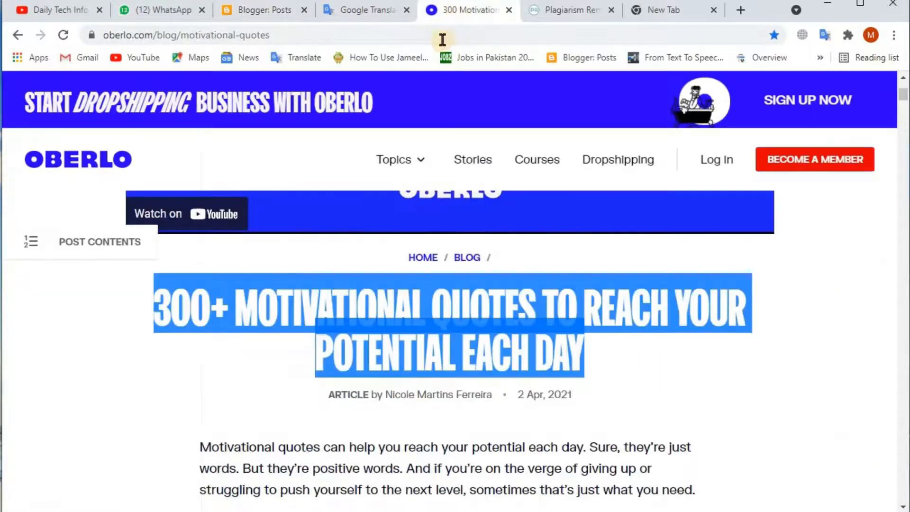
{"action": "scroll", "coordinate": [447, 250], "scroll_direction": "down", "scroll_amount": 10}
{"action": "scroll", "coordinate": [447, 252], "scroll_direction": "up", "scroll_amount": 7}
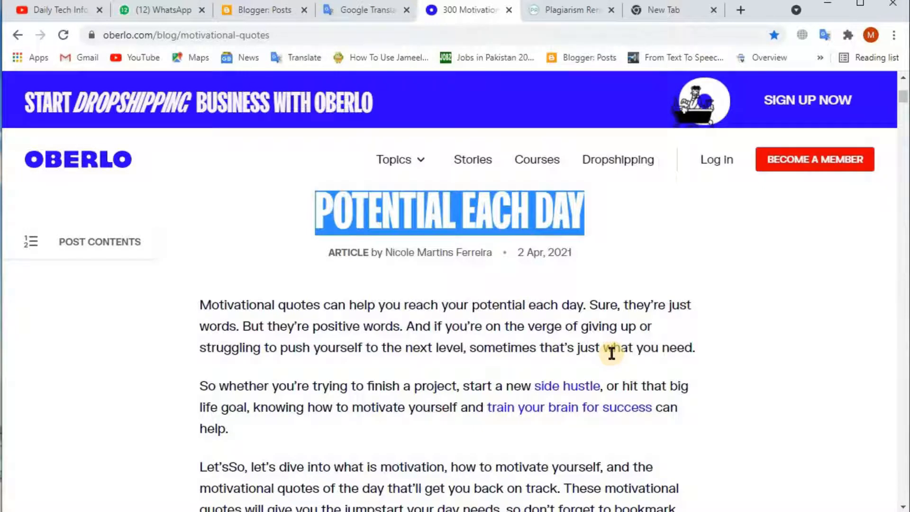
{"action": "left_click", "coordinate": [363, 11]}
{"action": "left_click", "coordinate": [432, 10]}
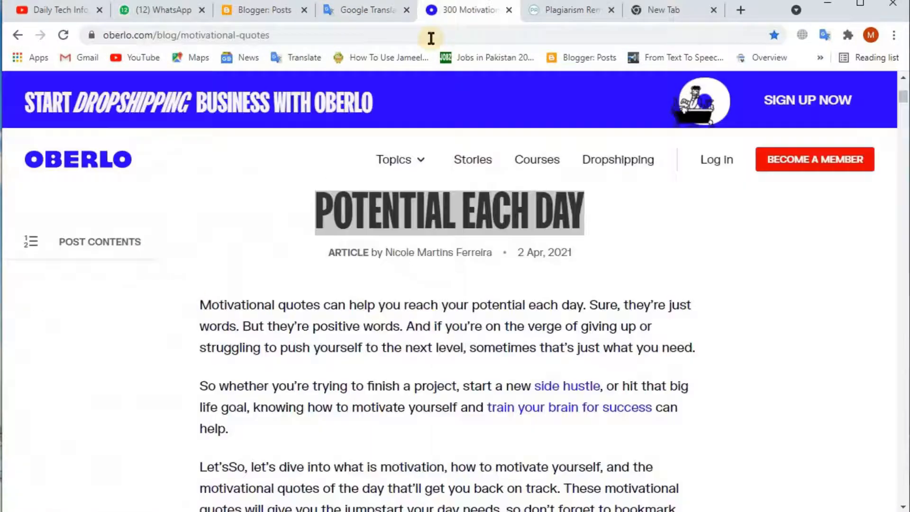
{"action": "left_click", "coordinate": [342, 11]}
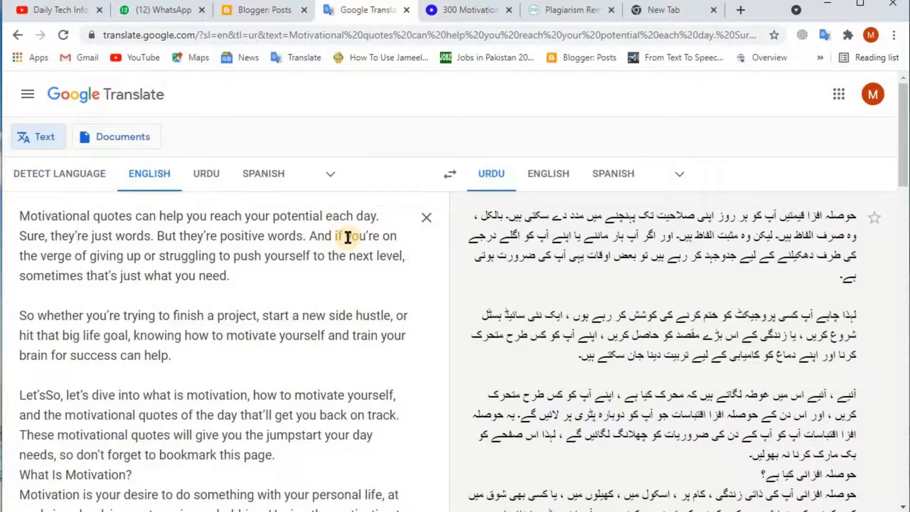
{"action": "left_click", "coordinate": [579, 17]}
{"action": "scroll", "coordinate": [458, 253], "scroll_direction": "up", "scroll_amount": 10}
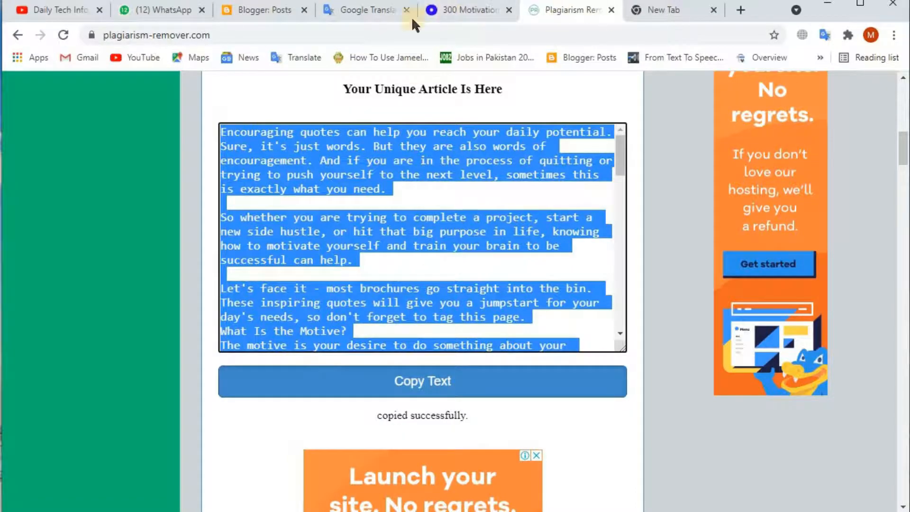
Step: In Google Translate, change the target language to English, then restore the English-to-Urdu translation
{"action": "left_click", "coordinate": [342, 8]}
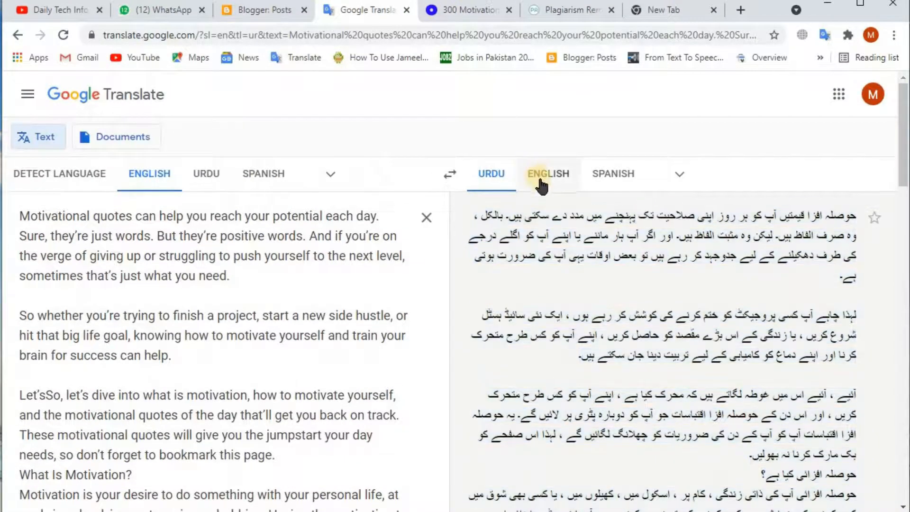
{"action": "left_click", "coordinate": [540, 183]}
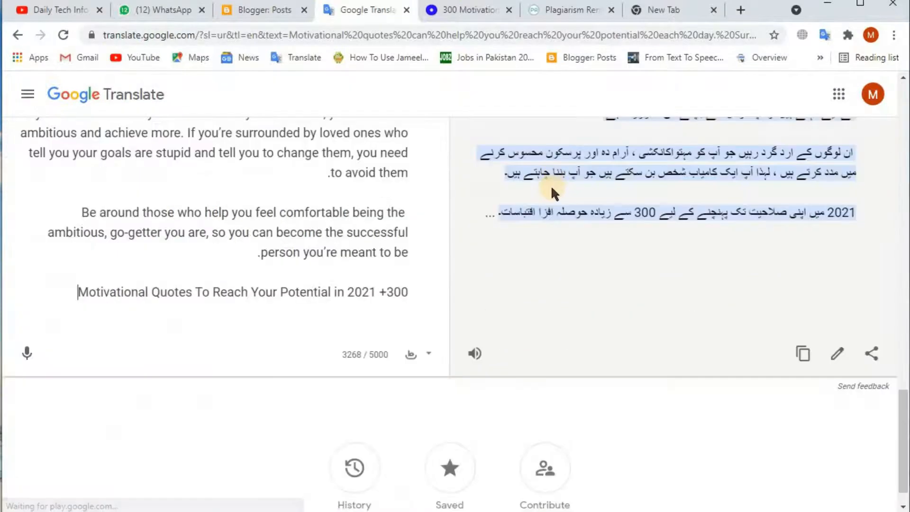
{"action": "scroll", "coordinate": [554, 213], "scroll_direction": "up", "scroll_amount": 5}
{"action": "scroll", "coordinate": [553, 235], "scroll_direction": "up", "scroll_amount": 10}
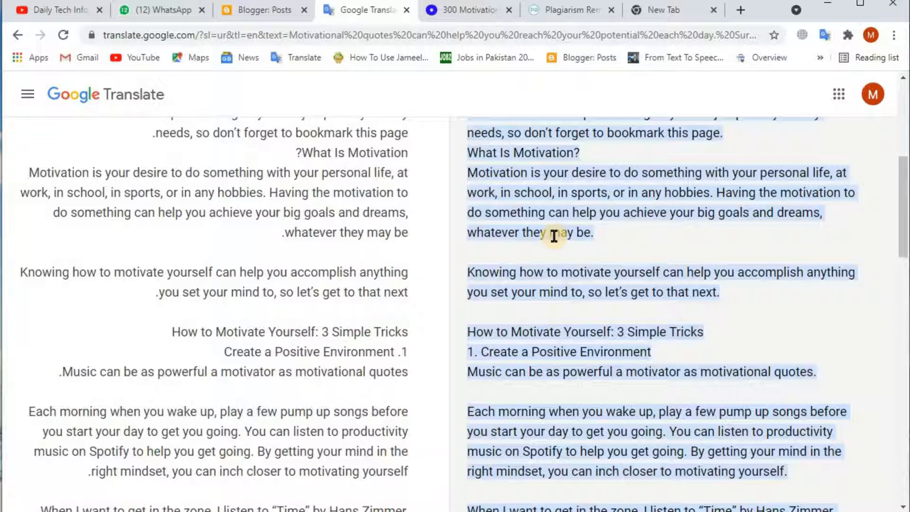
{"action": "scroll", "coordinate": [554, 236], "scroll_direction": "up", "scroll_amount": 10}
{"action": "left_click", "coordinate": [152, 176]}
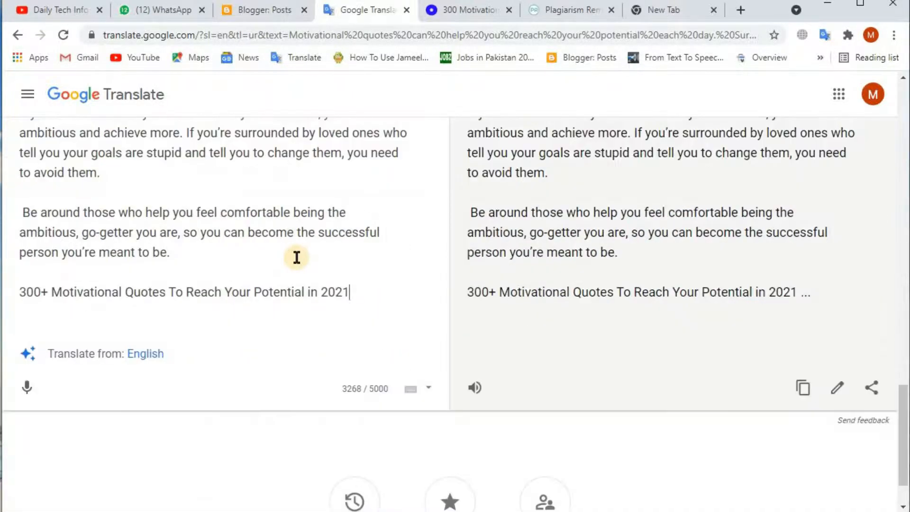
{"action": "scroll", "coordinate": [296, 258], "scroll_direction": "up", "scroll_amount": 10}
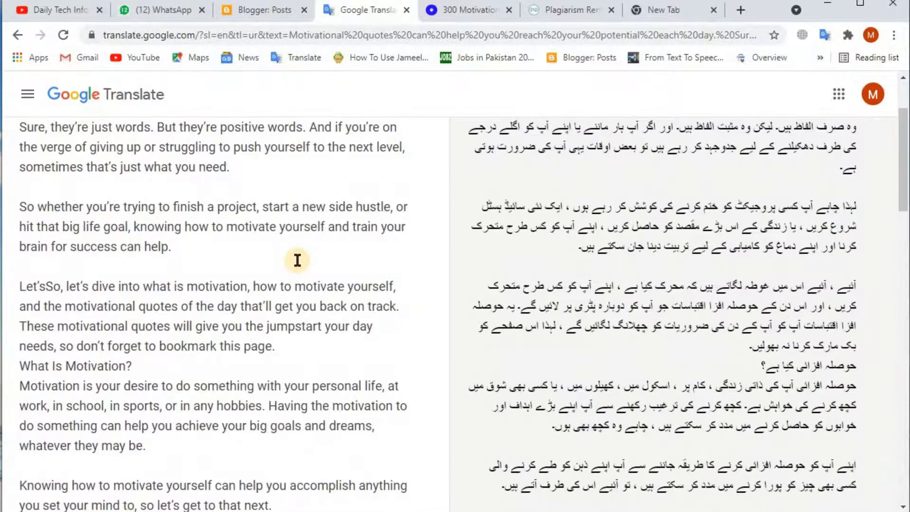
Step: Switch to YouTube and view the Daily Tech Info channel's created playlists, including Blogger Course 2021
{"action": "left_click", "coordinate": [44, 18]}
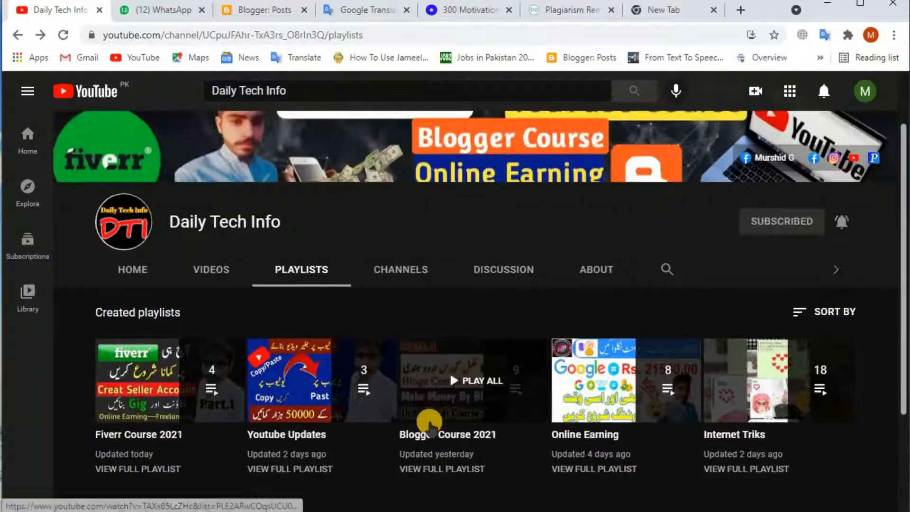
{"action": "scroll", "coordinate": [424, 428], "scroll_direction": "down", "scroll_amount": 3}
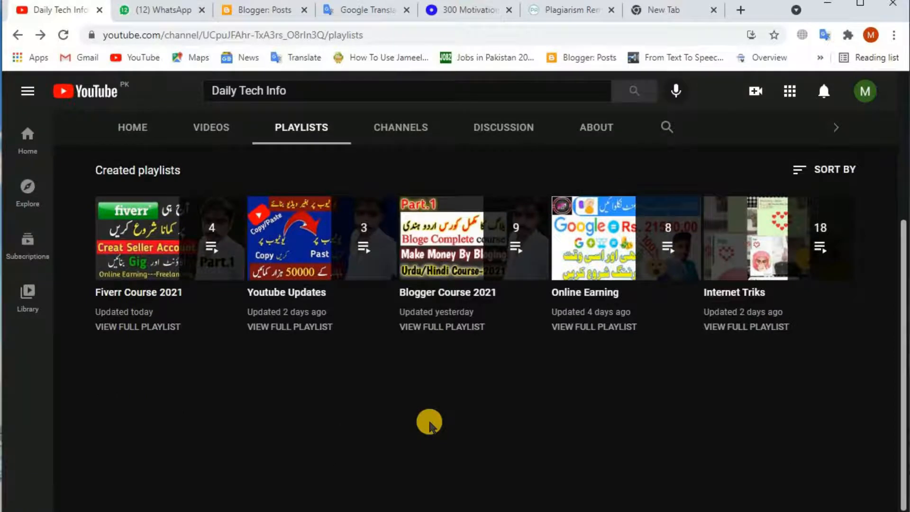